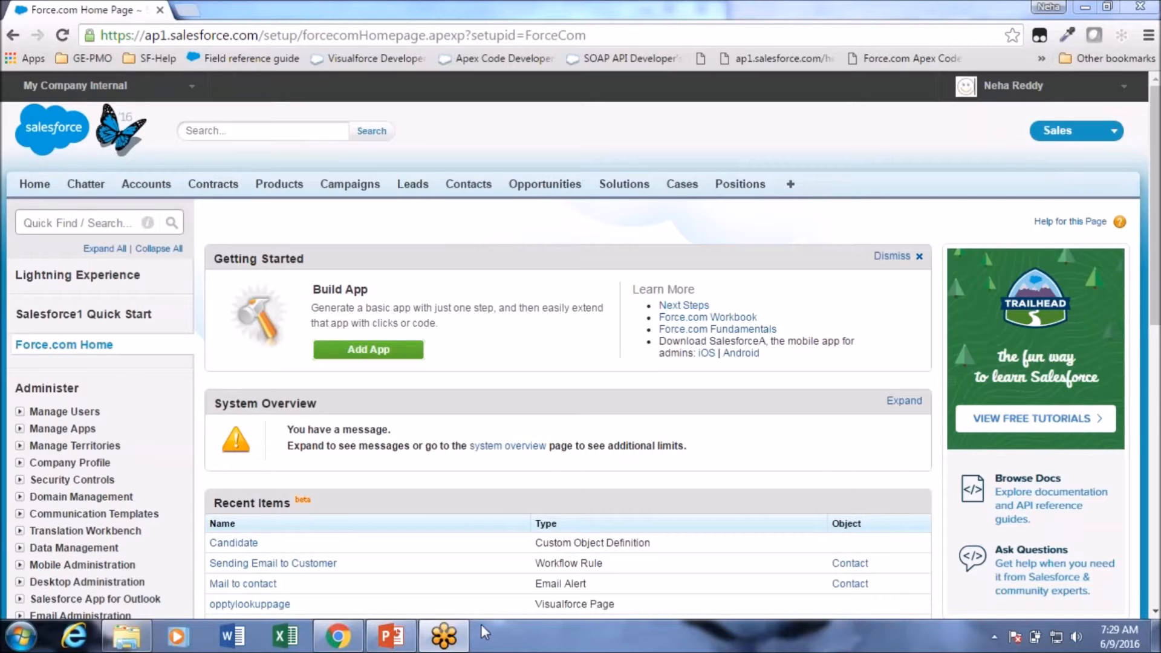
Switch to the PowerPoint presentation and review the slide describing Schema Builder
{"action": "mouse_move", "coordinate": [404, 643]}
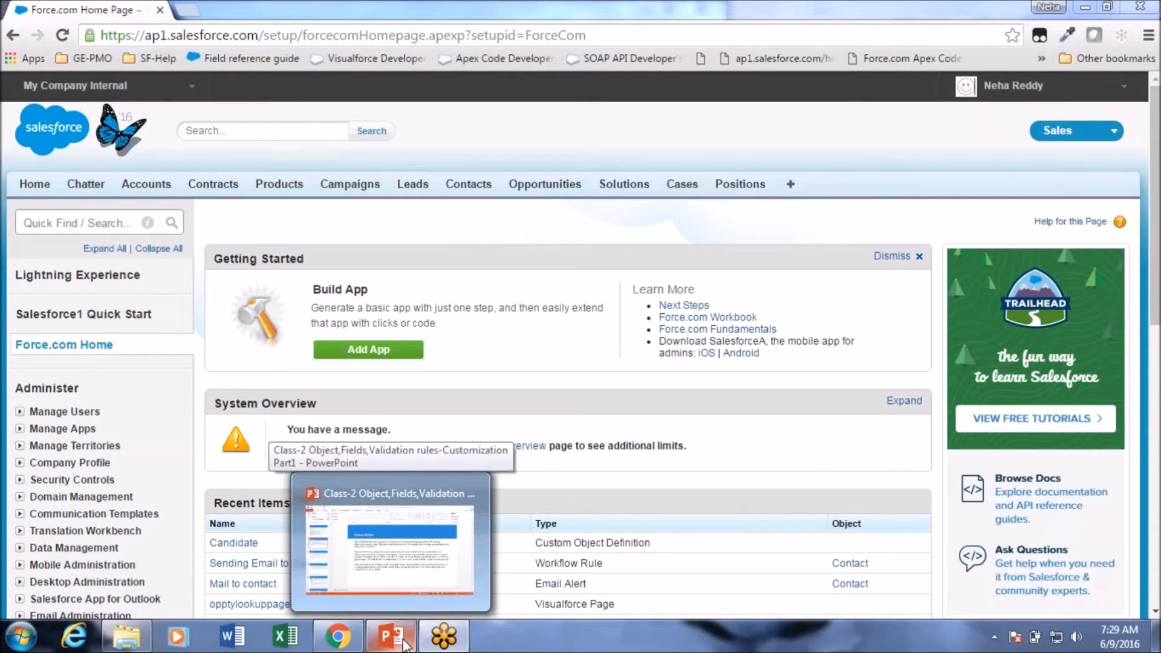
{"action": "left_click", "coordinate": [404, 643]}
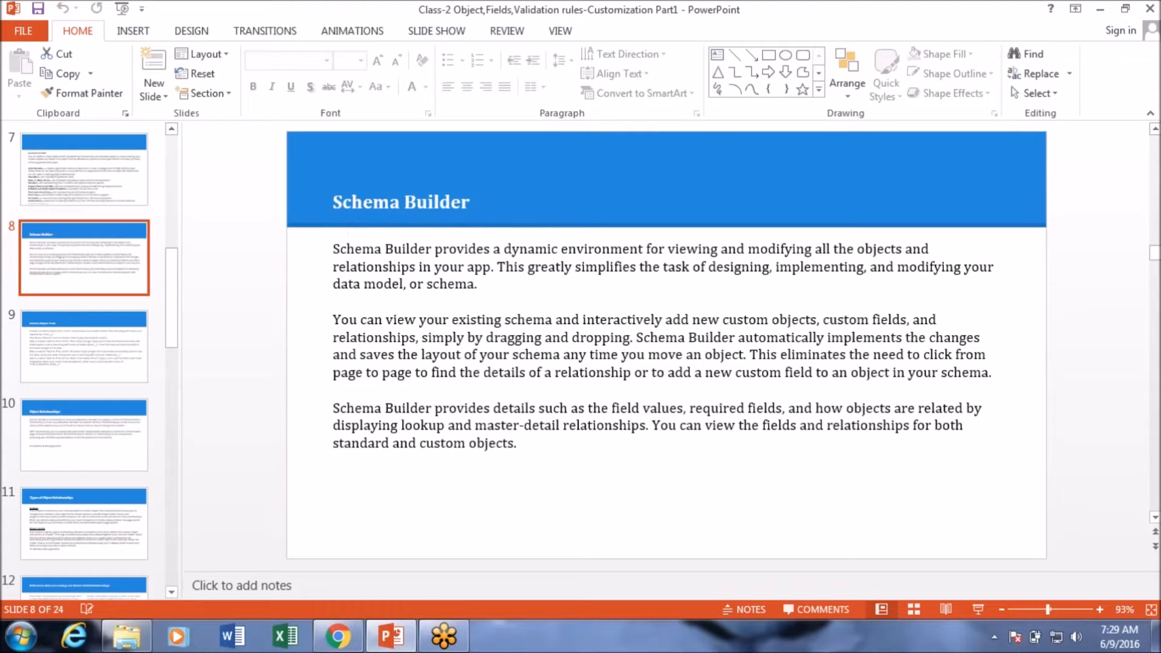
{"action": "left_click", "coordinate": [375, 203]}
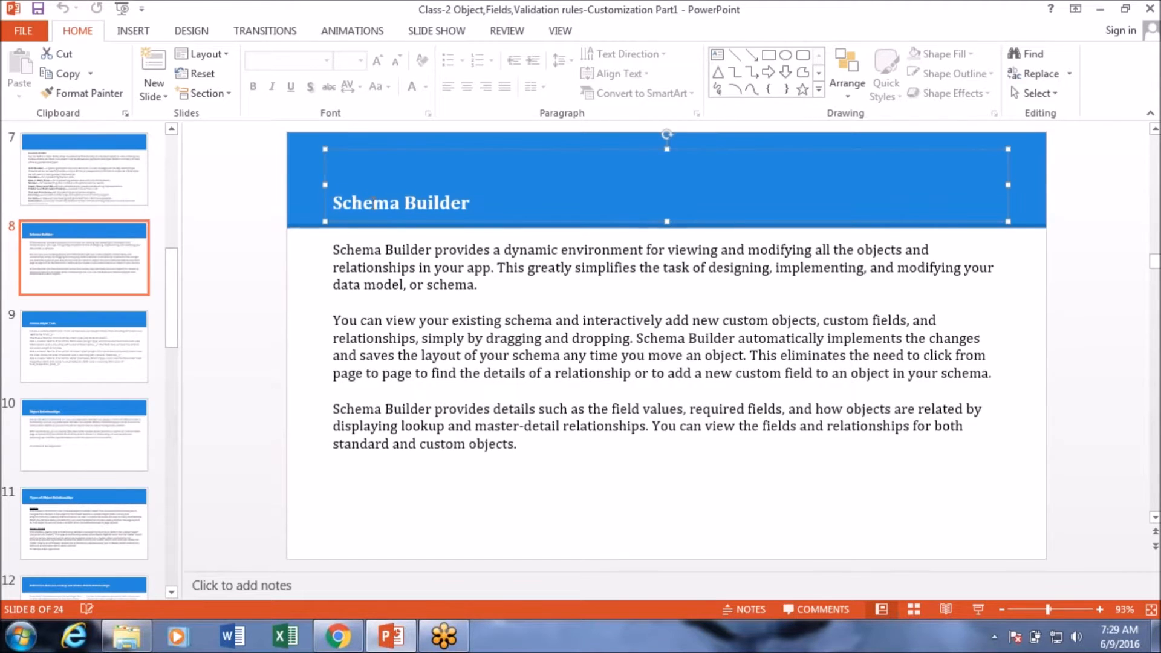
{"action": "left_click_drag", "start_coordinate": [374, 203], "coordinate": [478, 203]}
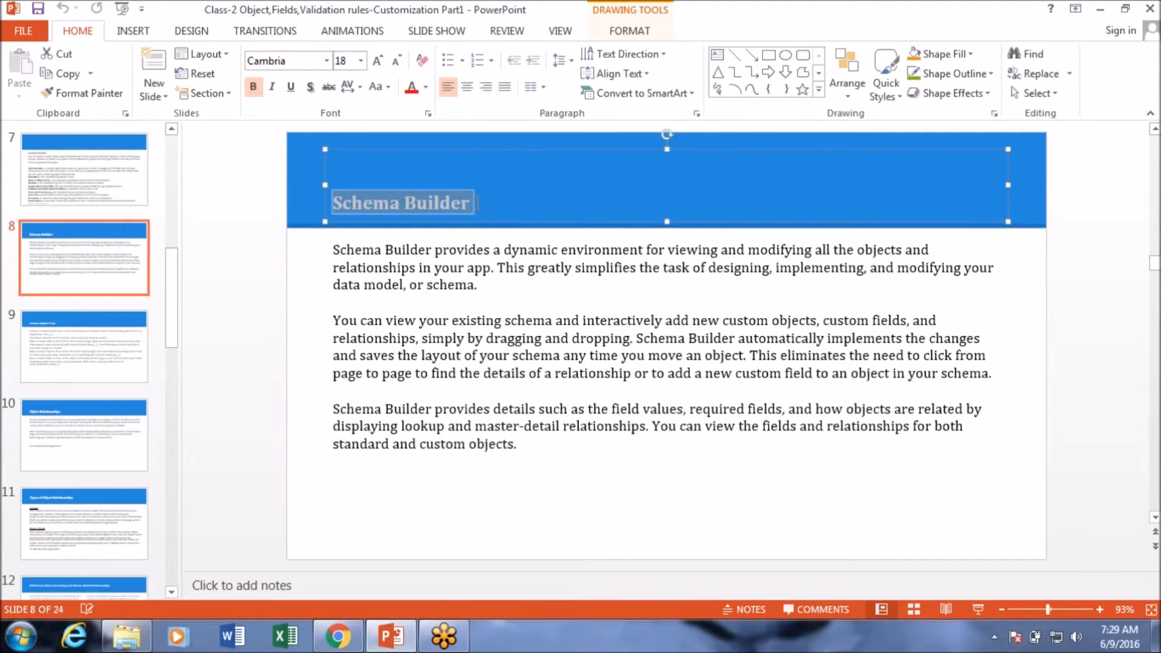
{"action": "left_click", "coordinate": [471, 319]}
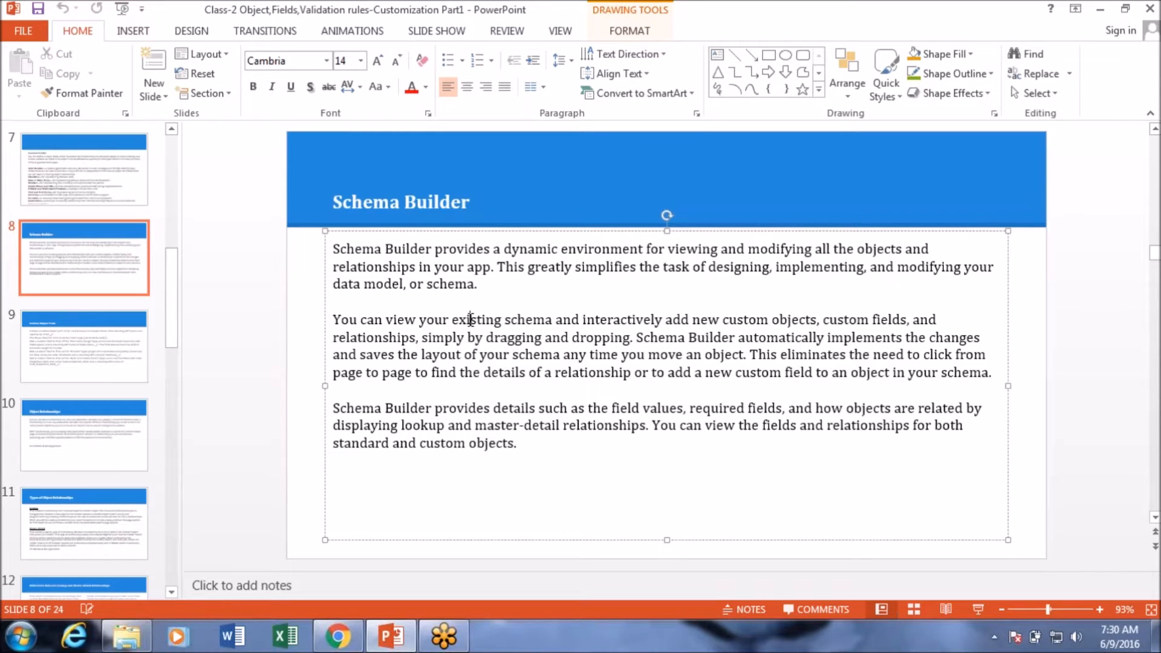
{"action": "left_click", "coordinate": [294, 426]}
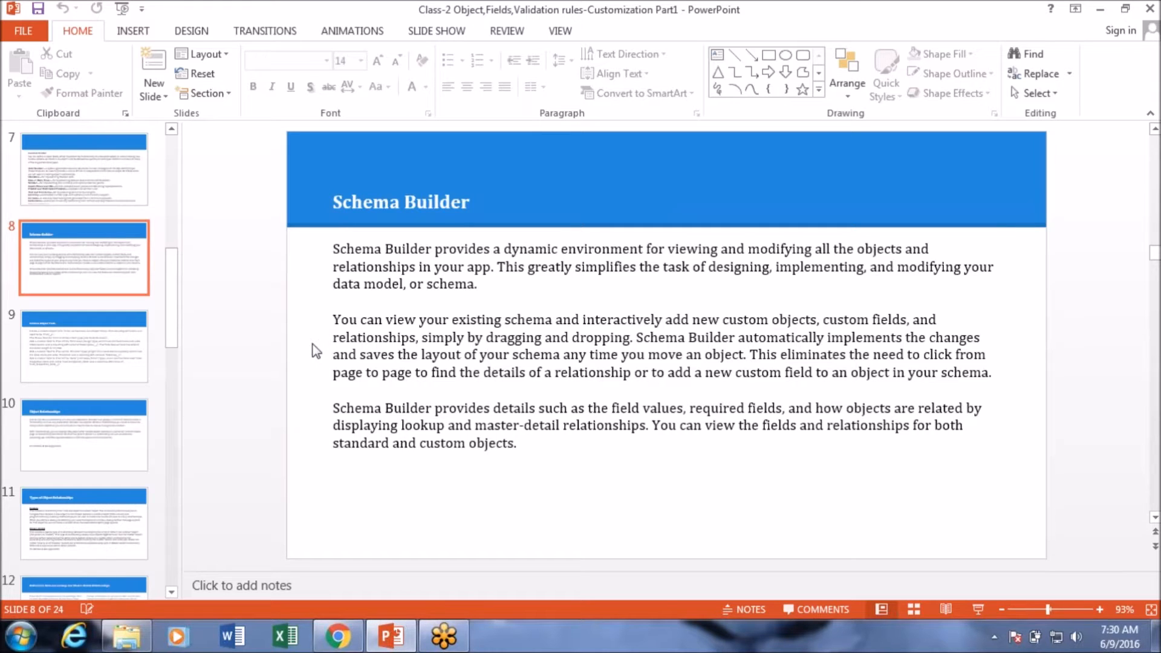
{"action": "left_click_drag", "start_coordinate": [335, 197], "coordinate": [473, 203]}
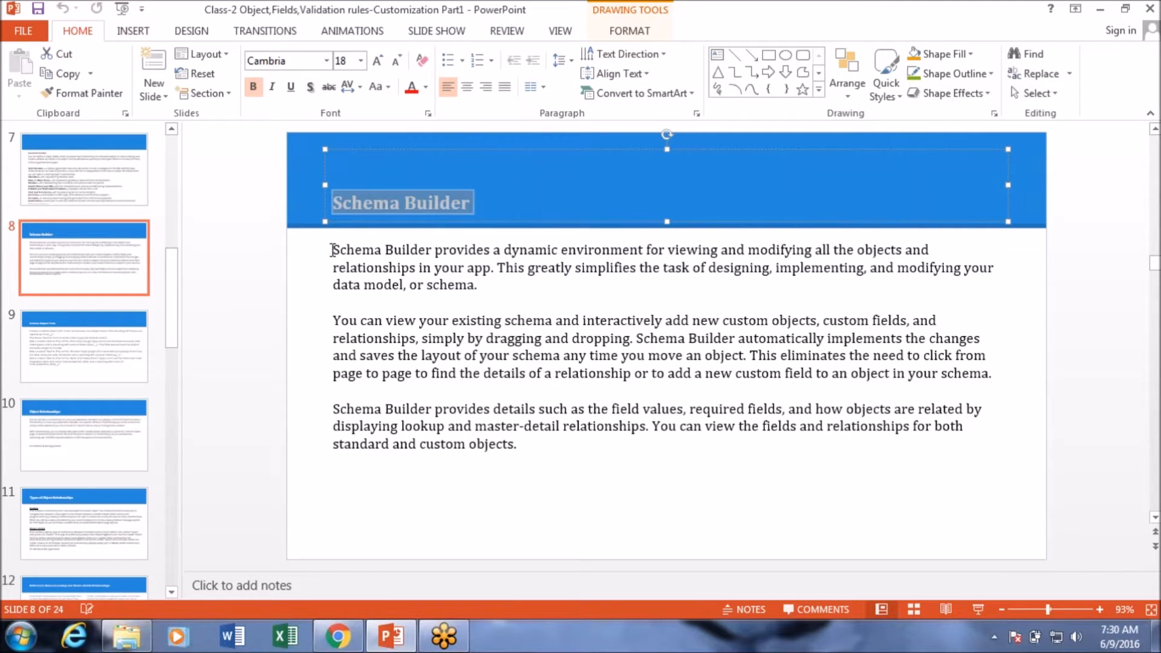
Switch back to the Salesforce setup page in Chrome and open Schema Builder from the Build section
{"action": "left_click", "coordinate": [337, 636]}
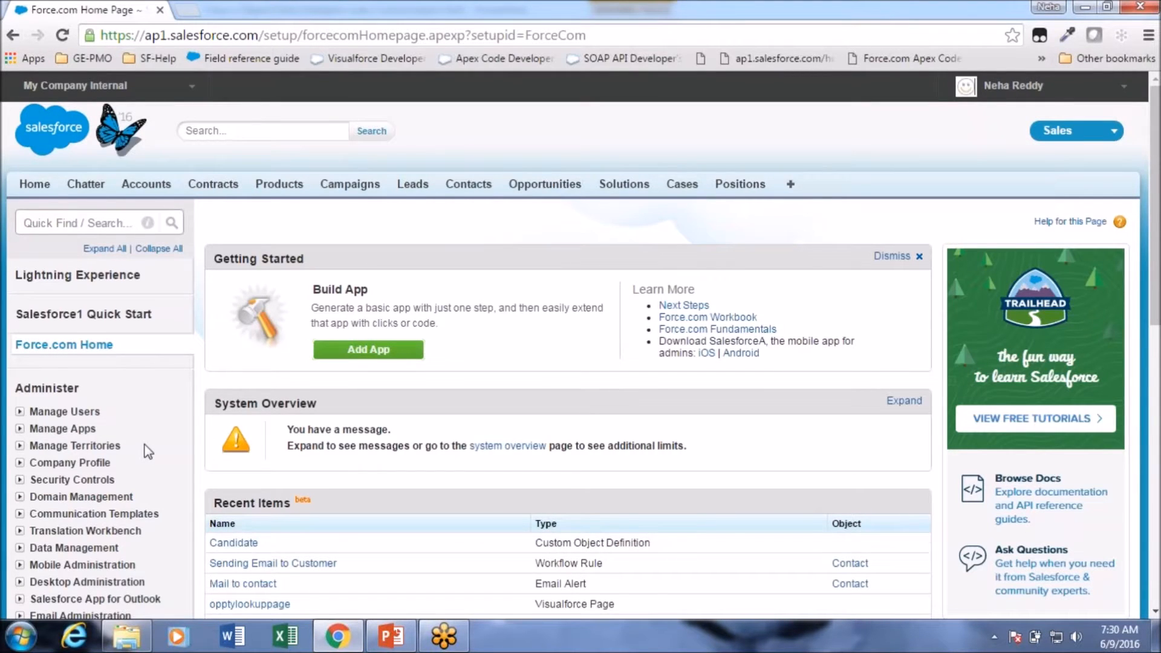
{"action": "scroll", "coordinate": [148, 448], "scroll_direction": "down", "scroll_amount": 3}
{"action": "scroll", "coordinate": [147, 445], "scroll_direction": "up", "scroll_amount": 3}
{"action": "scroll", "coordinate": [130, 444], "scroll_direction": "down", "scroll_amount": 8}
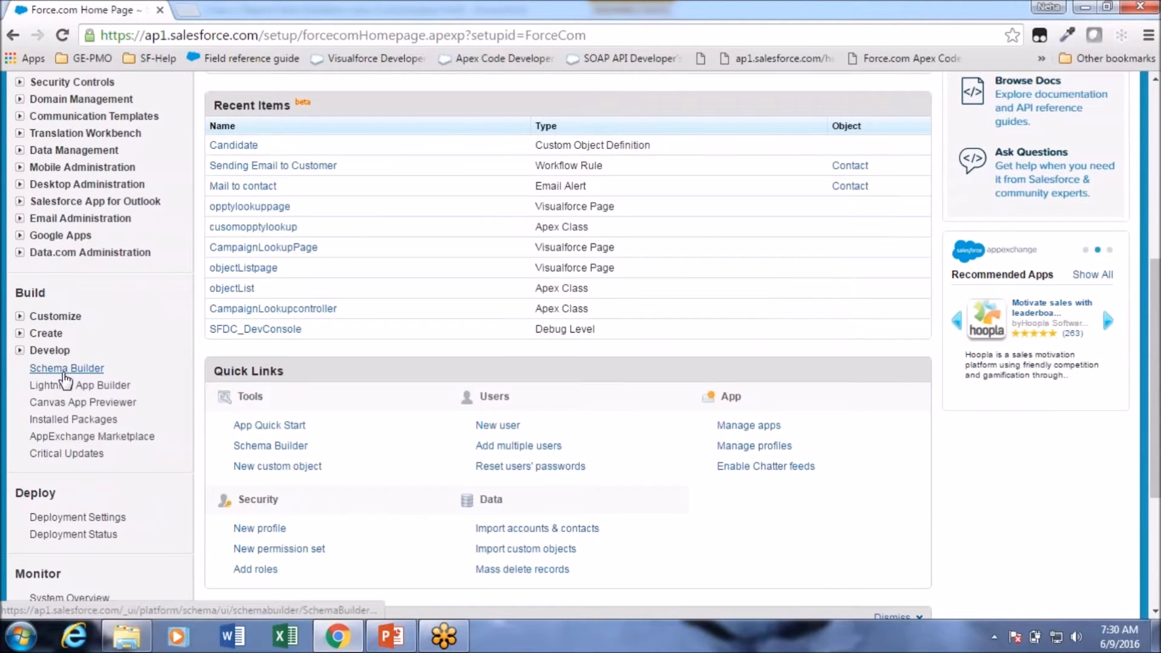
{"action": "triple_click", "coordinate": [96, 371]}
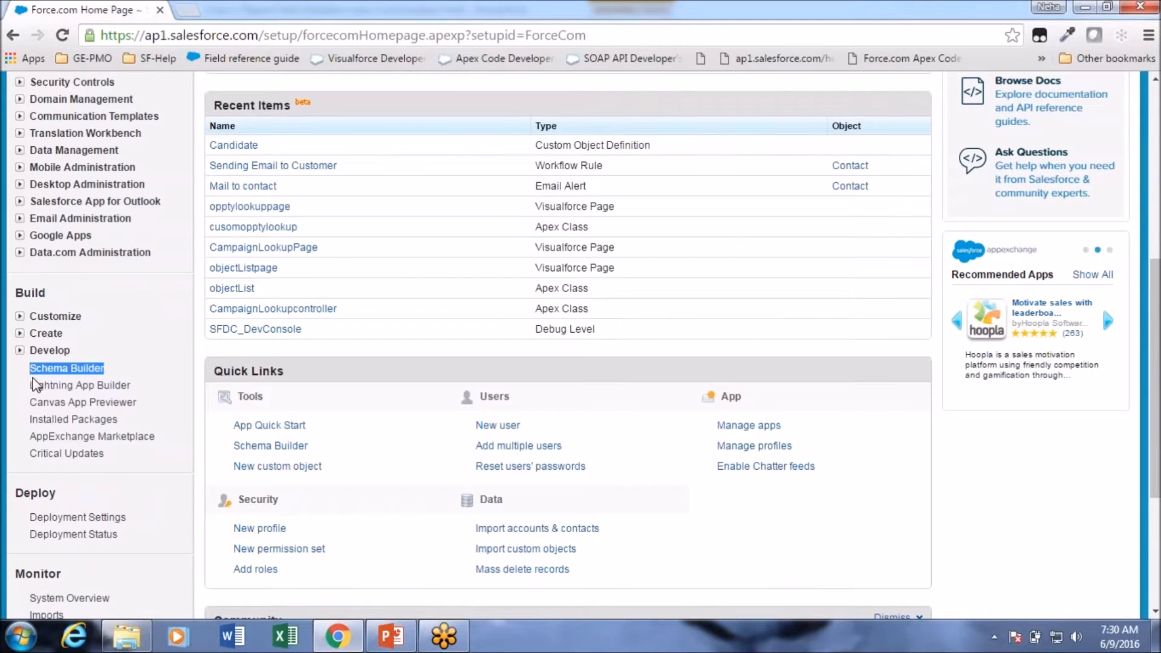
{"action": "left_click", "coordinate": [67, 369]}
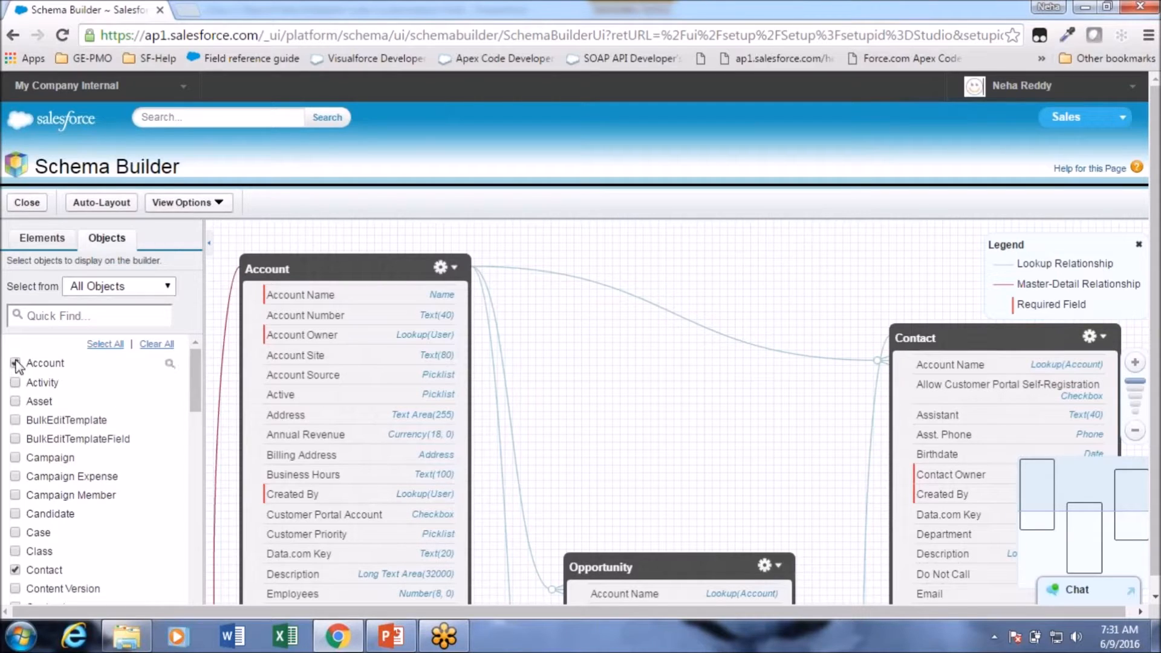
Clear all displayed objects from the Schema Builder canvas
{"action": "left_click", "coordinate": [152, 345]}
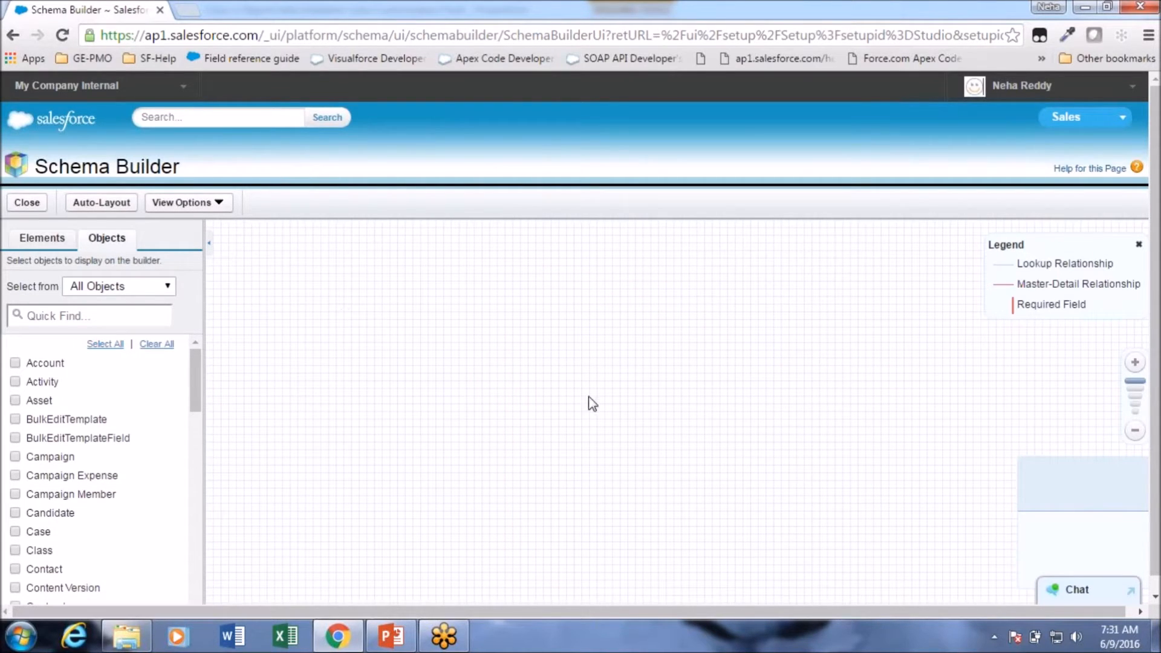
{"action": "scroll", "coordinate": [598, 423], "scroll_direction": "down", "scroll_amount": 1}
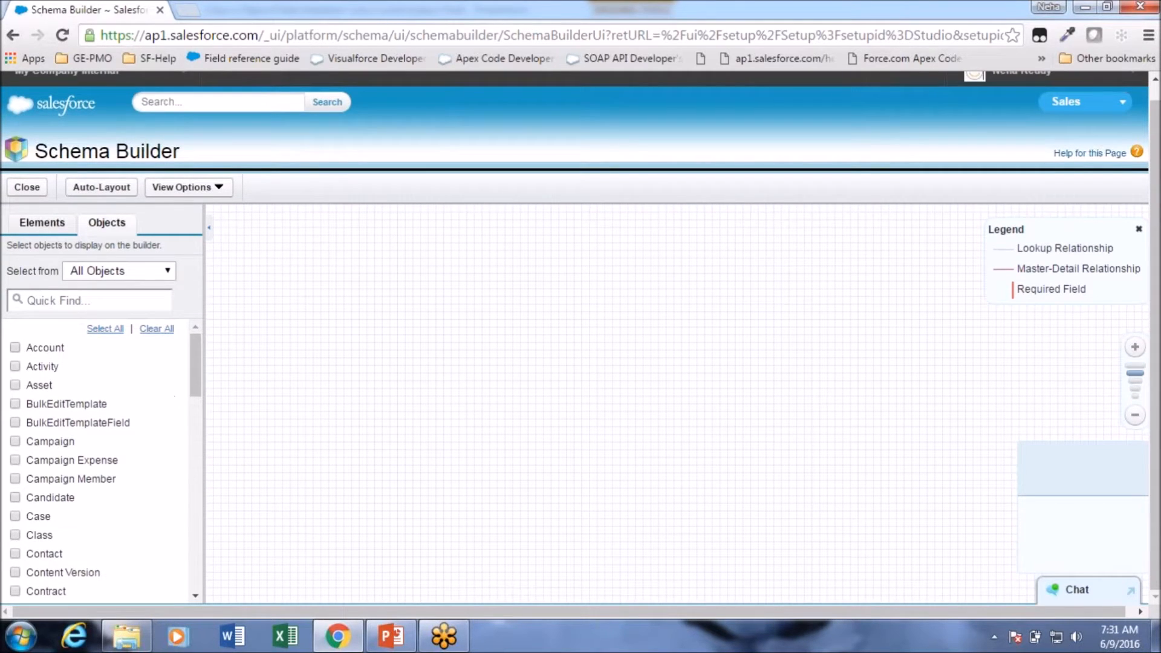
Place a new Object element on the empty canvas to bring up the Create New Object form
{"action": "left_click", "coordinate": [42, 224]}
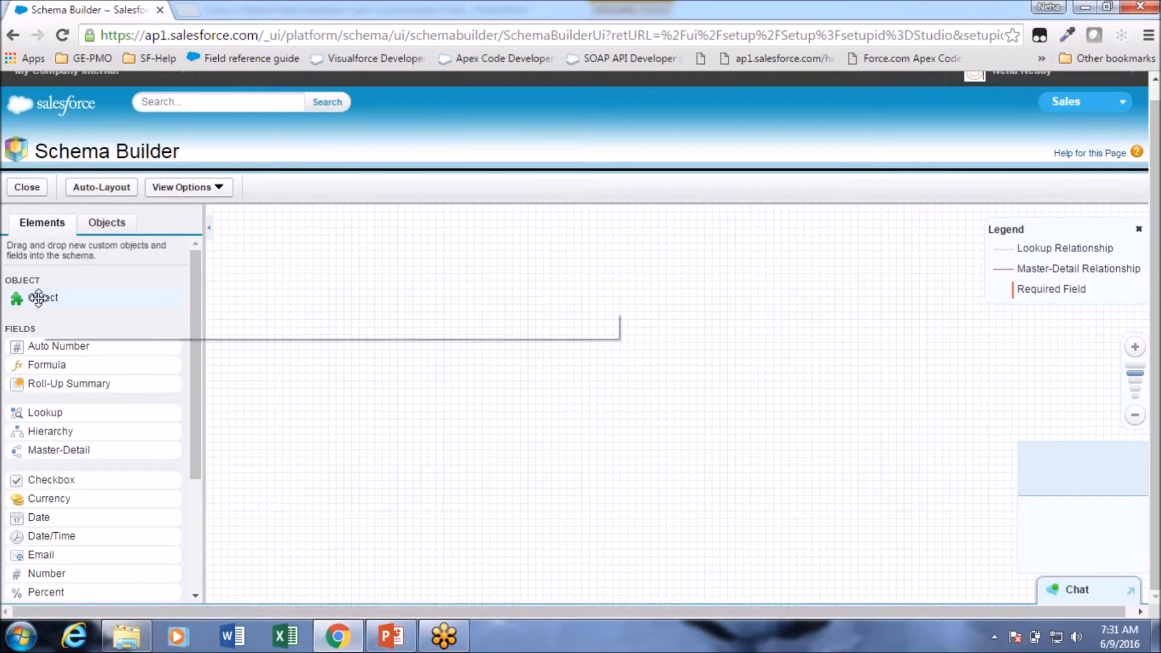
{"action": "left_click_drag", "start_coordinate": [38, 298], "coordinate": [500, 275]}
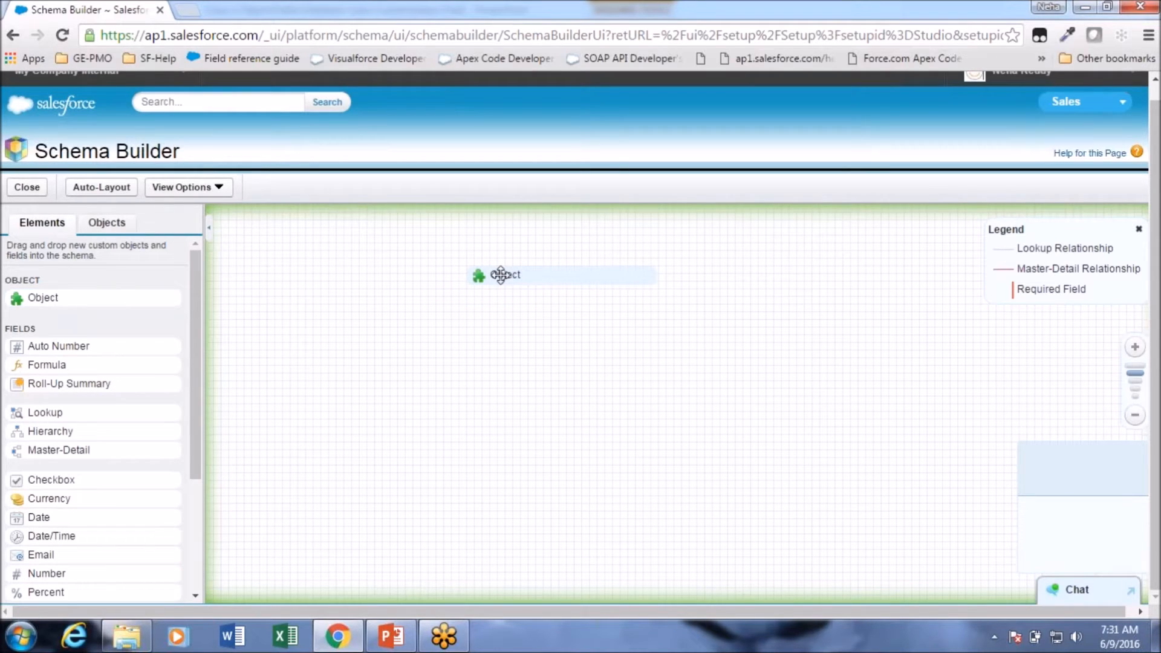
{"action": "left_click_drag", "start_coordinate": [501, 276], "coordinate": [501, 275]}
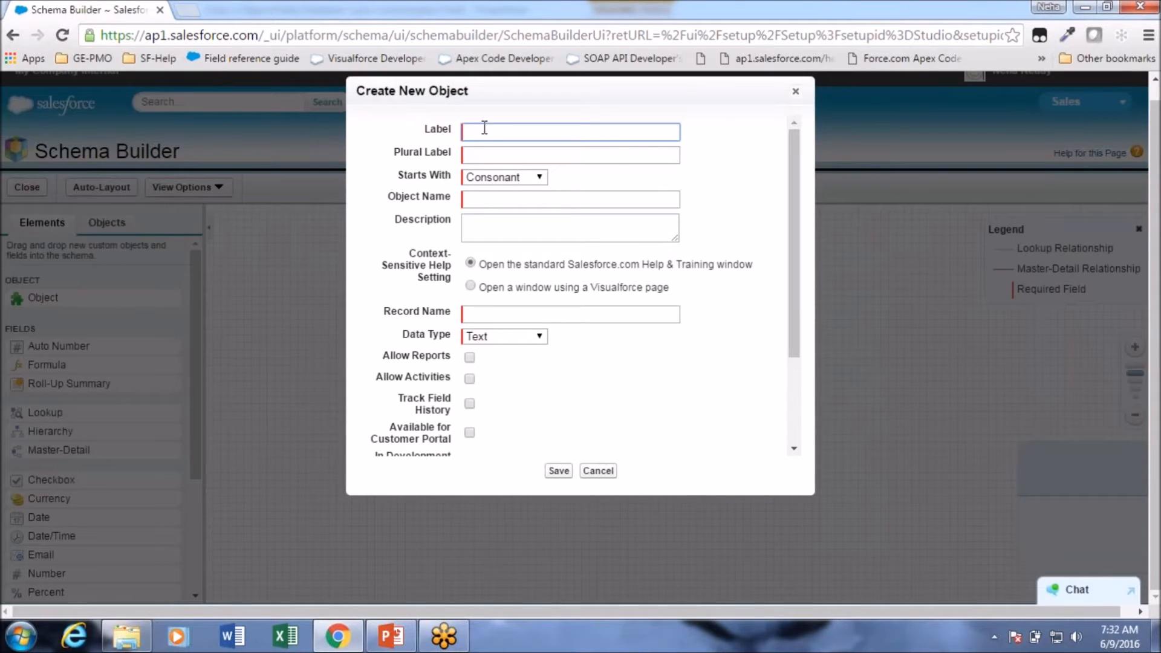
Examine the label, object name, record name and data type settings in the Create New Object form
{"action": "left_click_drag", "start_coordinate": [356, 90], "coordinate": [540, 93]}
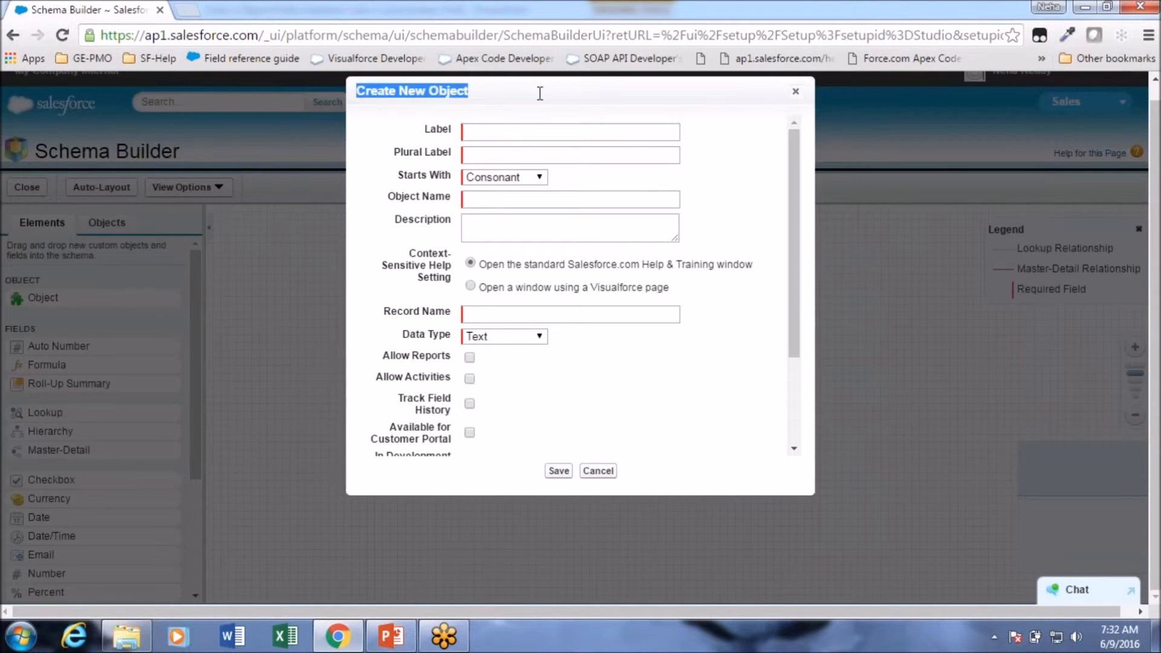
{"action": "left_click", "coordinate": [495, 134]}
{"action": "left_click", "coordinate": [484, 202]}
{"action": "left_click", "coordinate": [482, 135]}
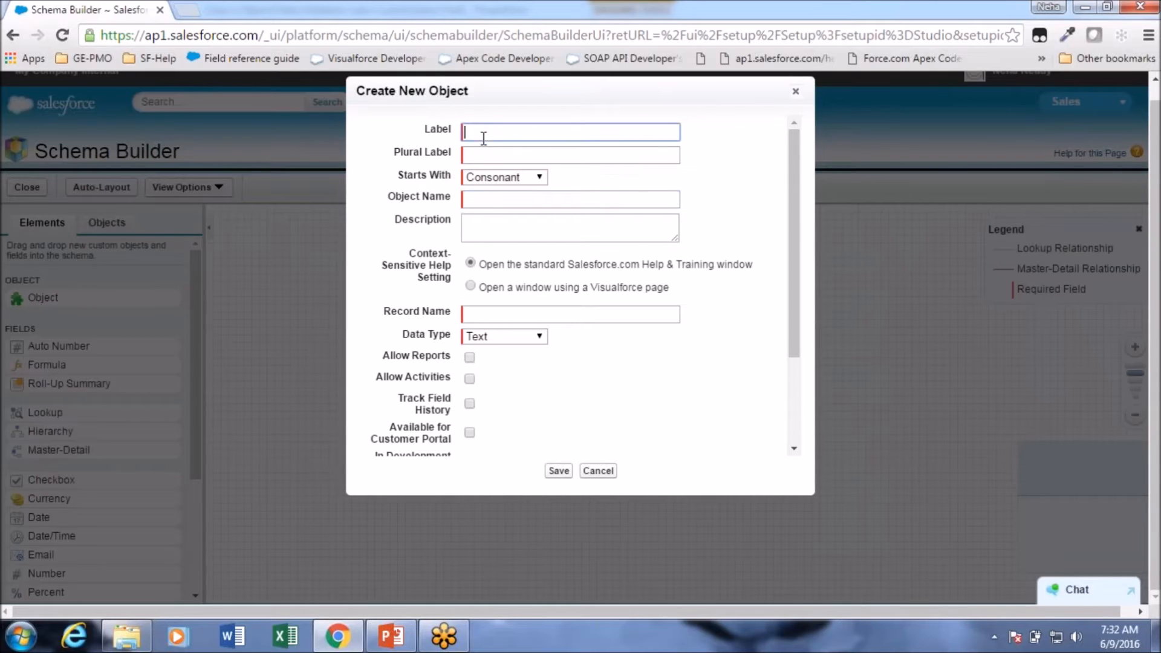
{"action": "left_click", "coordinate": [487, 340]}
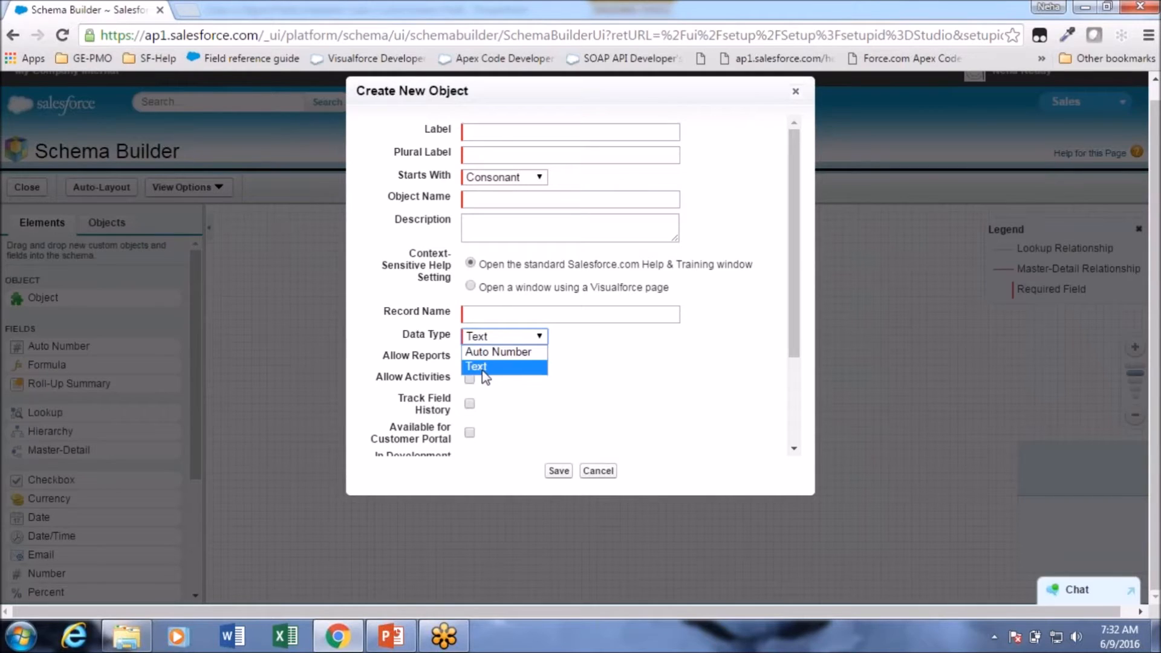
{"action": "left_click", "coordinate": [482, 316]}
{"action": "left_click_drag", "start_coordinate": [381, 311], "coordinate": [455, 314]}
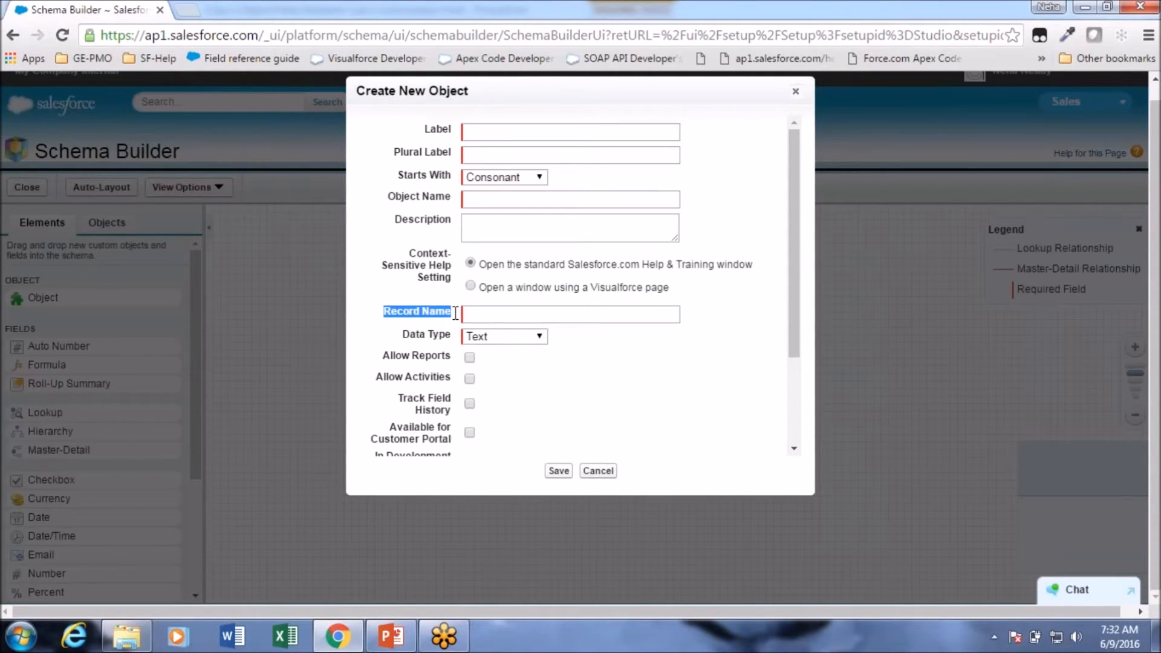
{"action": "left_click", "coordinate": [473, 313]}
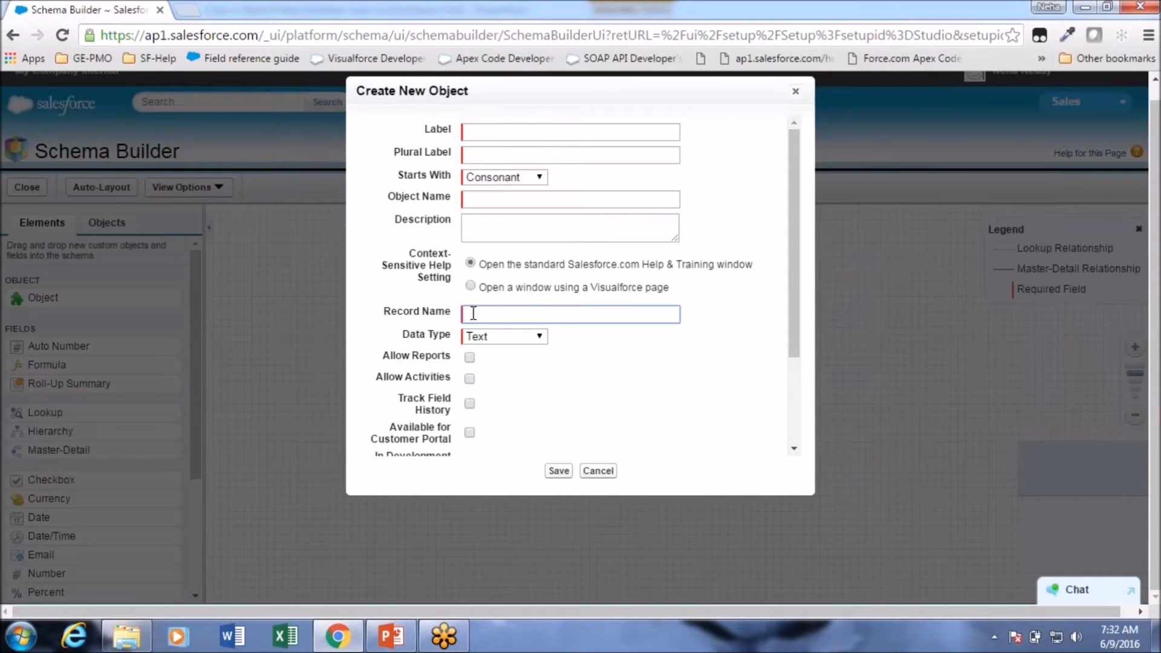
{"action": "left_click_drag", "start_coordinate": [384, 312], "coordinate": [453, 314]}
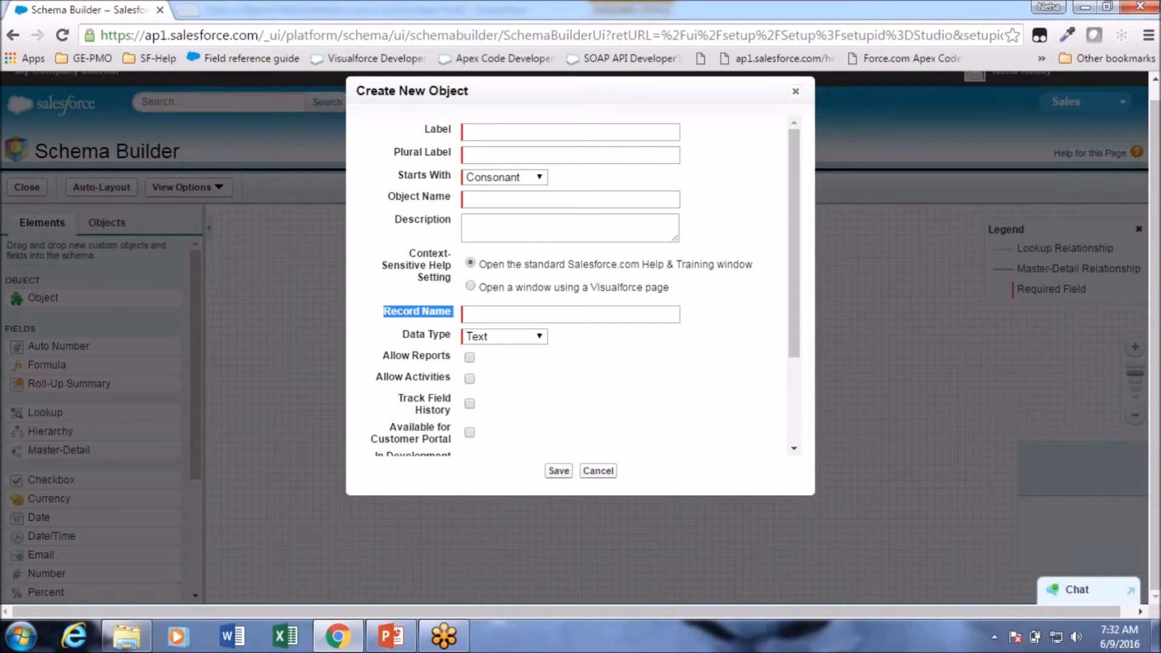
{"action": "left_click", "coordinate": [505, 340]}
{"action": "left_click", "coordinate": [532, 366]}
{"action": "left_click", "coordinate": [508, 313]}
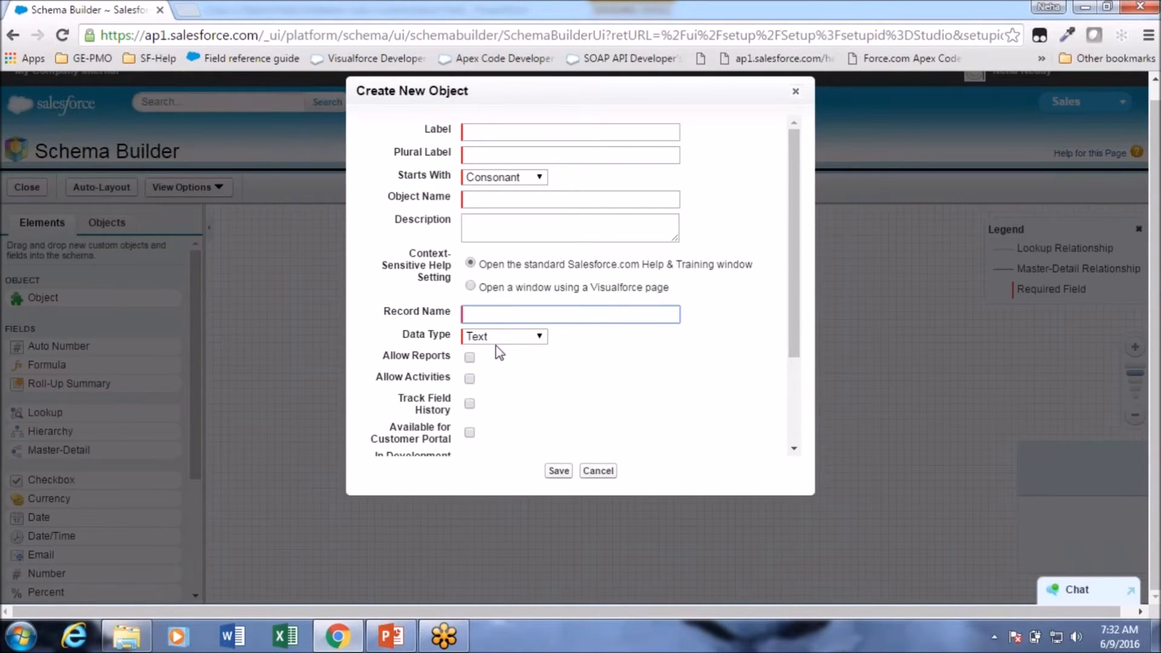
Review the remaining new-object options, including deployment status and attachments, and cancel the form
{"action": "scroll", "coordinate": [513, 417], "scroll_direction": "down", "scroll_amount": 1}
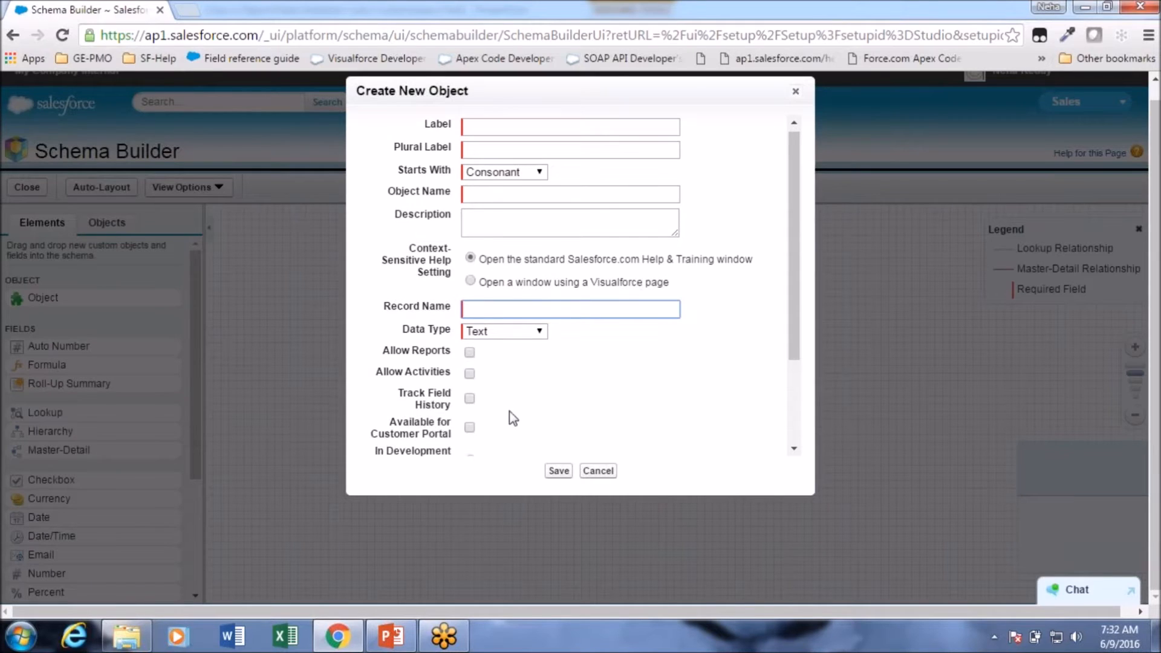
{"action": "scroll", "coordinate": [512, 417], "scroll_direction": "down", "scroll_amount": 3}
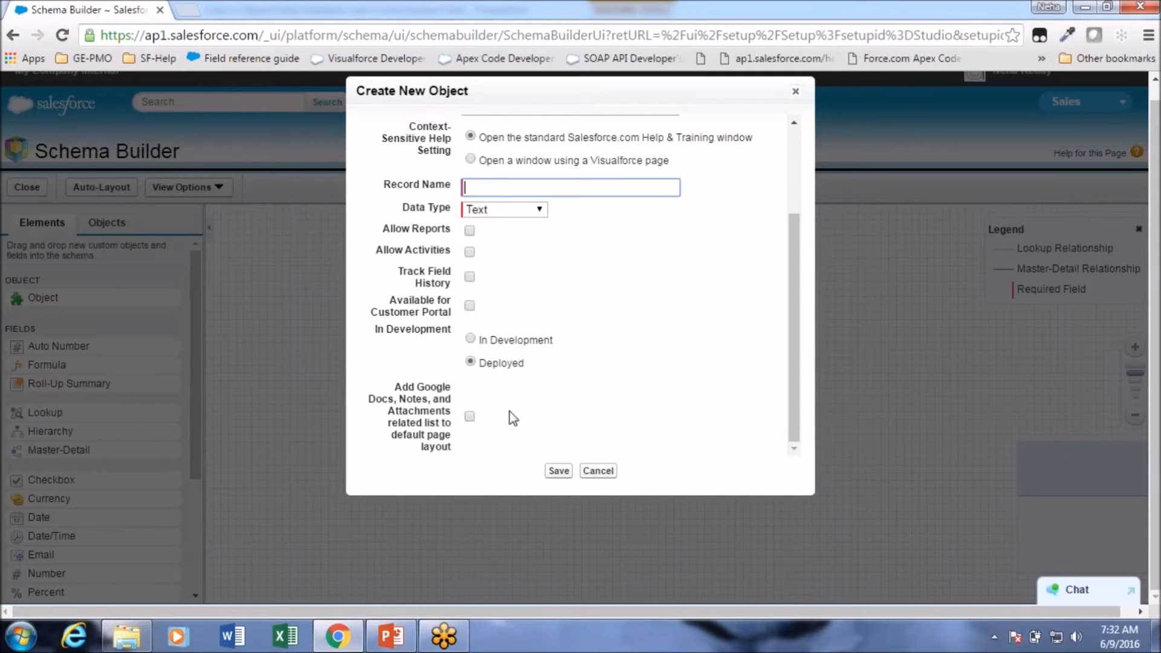
{"action": "scroll", "coordinate": [513, 417], "scroll_direction": "up", "scroll_amount": 2}
{"action": "scroll", "coordinate": [513, 417], "scroll_direction": "up", "scroll_amount": 2}
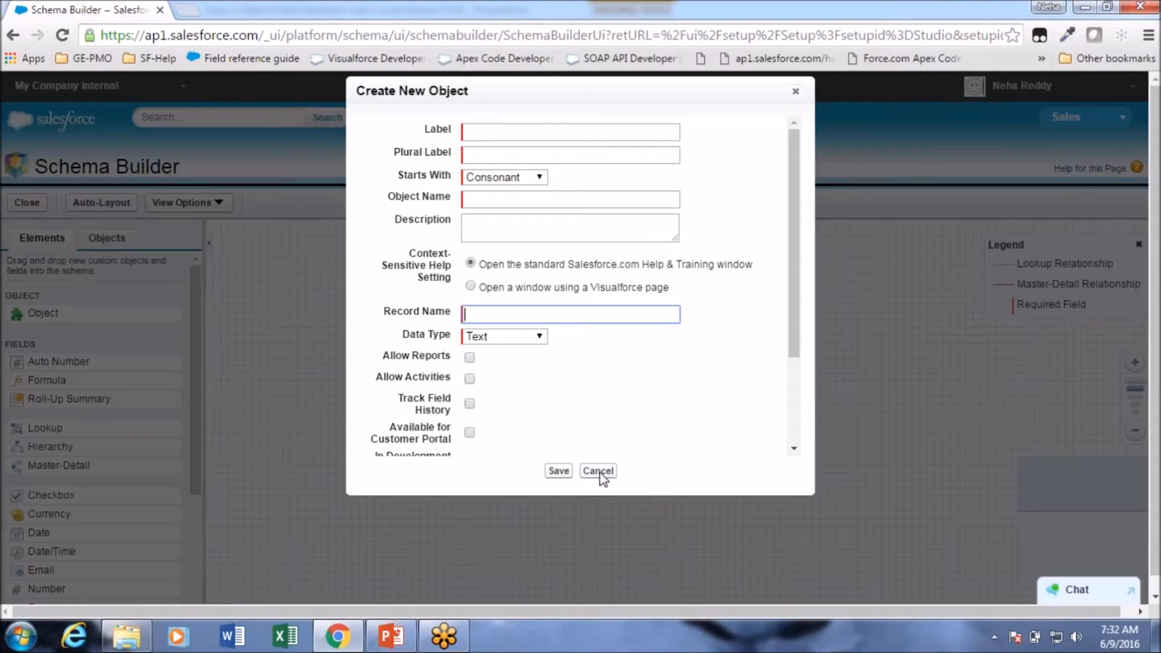
{"action": "left_click", "coordinate": [599, 470]}
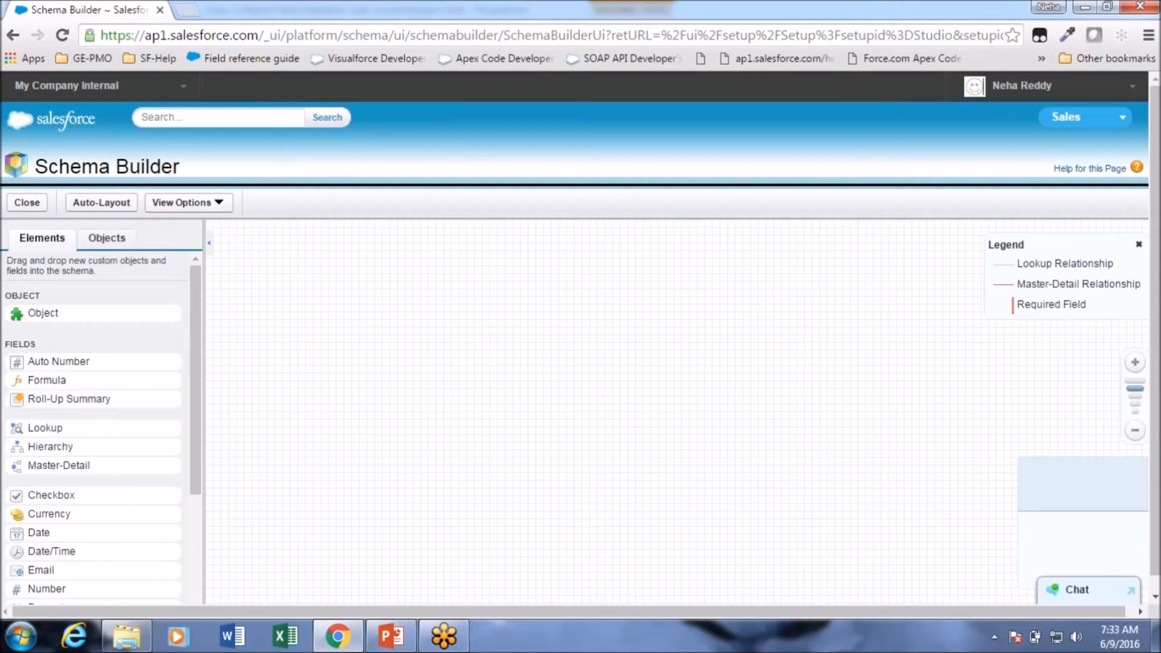
Look through the available field types and try to place a Currency field on the empty canvas
{"action": "scroll", "coordinate": [91, 493], "scroll_direction": "down", "scroll_amount": 6}
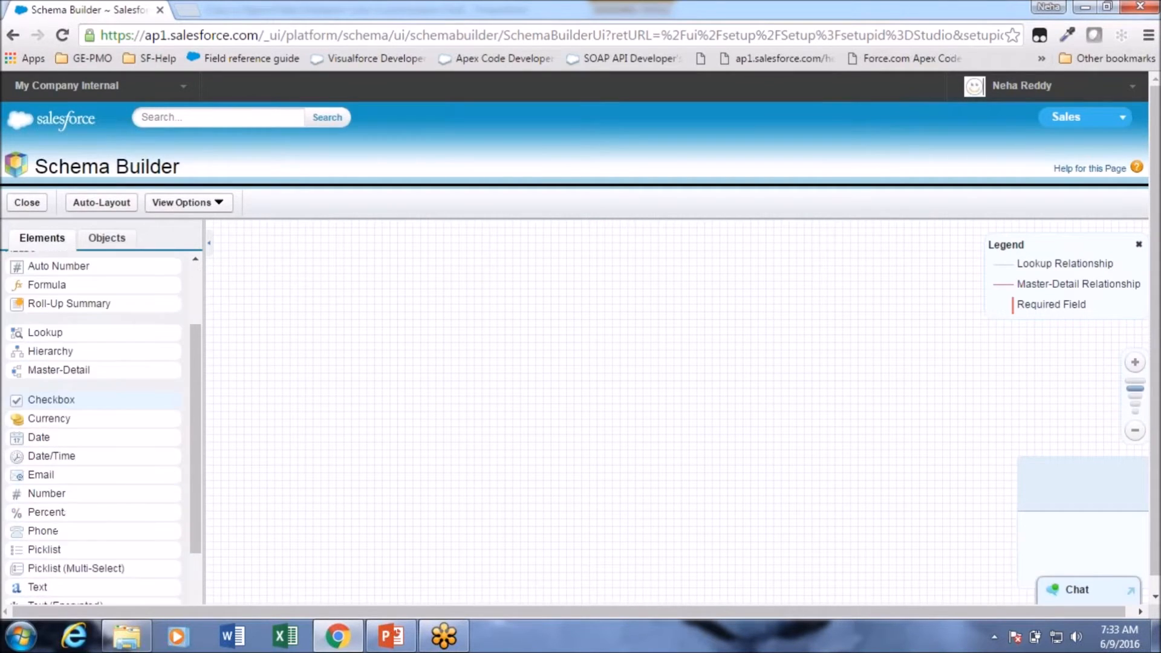
{"action": "scroll", "coordinate": [90, 483], "scroll_direction": "up", "scroll_amount": 3}
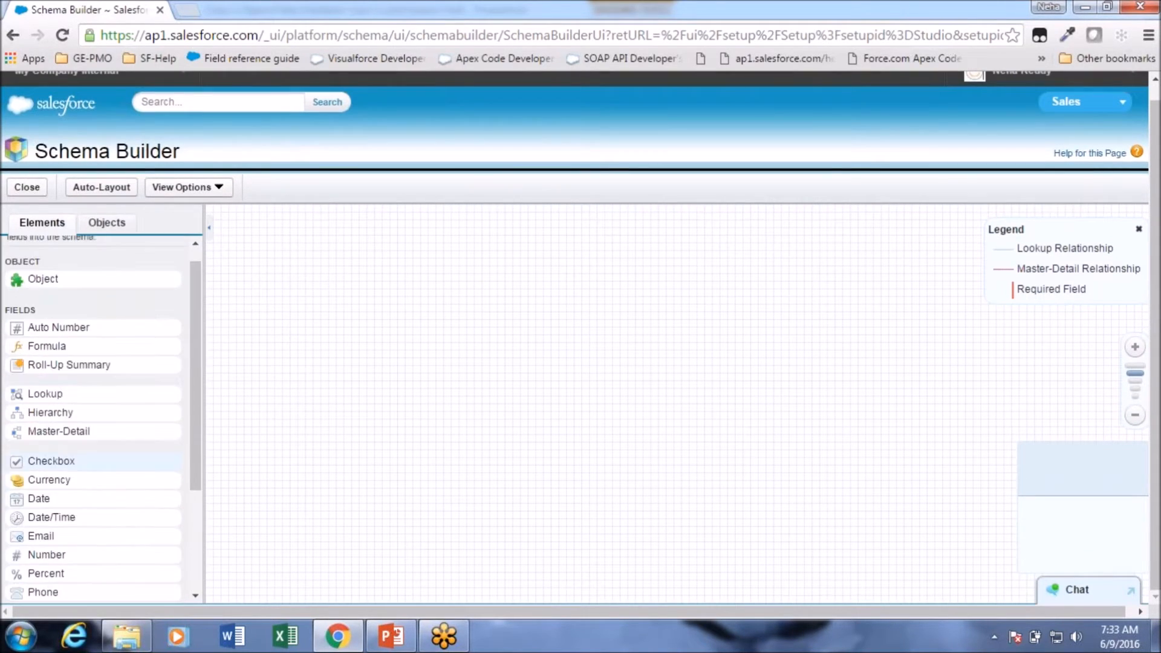
{"action": "left_click_drag", "start_coordinate": [51, 431], "coordinate": [199, 396]}
{"action": "left_click_drag", "start_coordinate": [51, 479], "coordinate": [545, 322]}
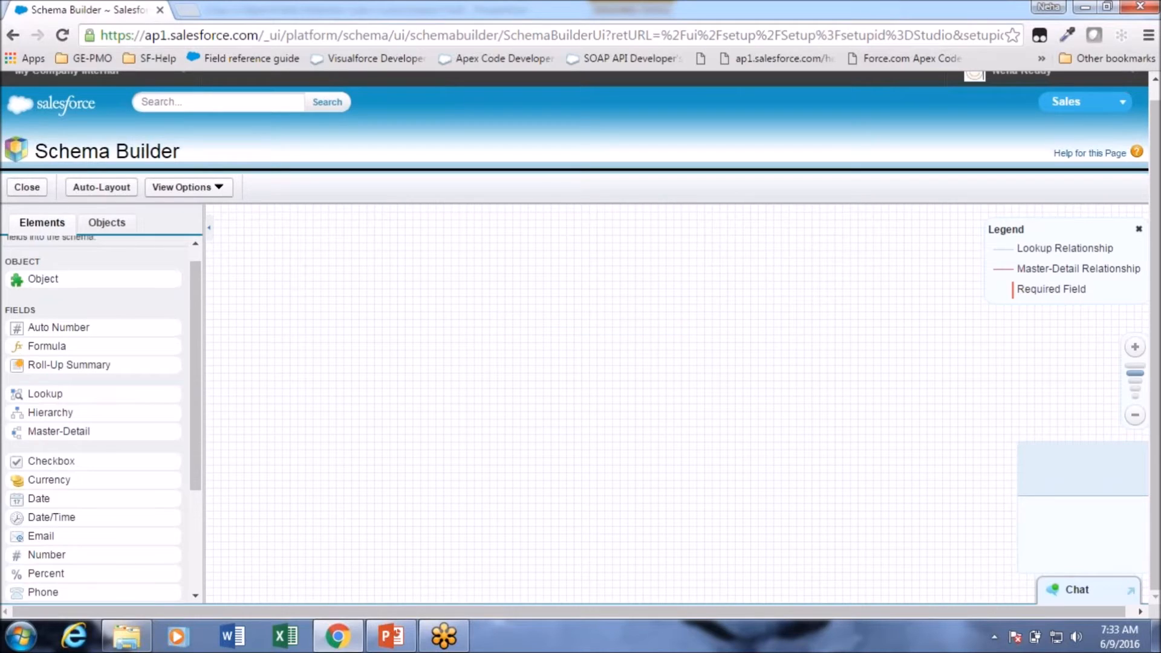
{"action": "left_click_drag", "start_coordinate": [45, 479], "coordinate": [552, 293]}
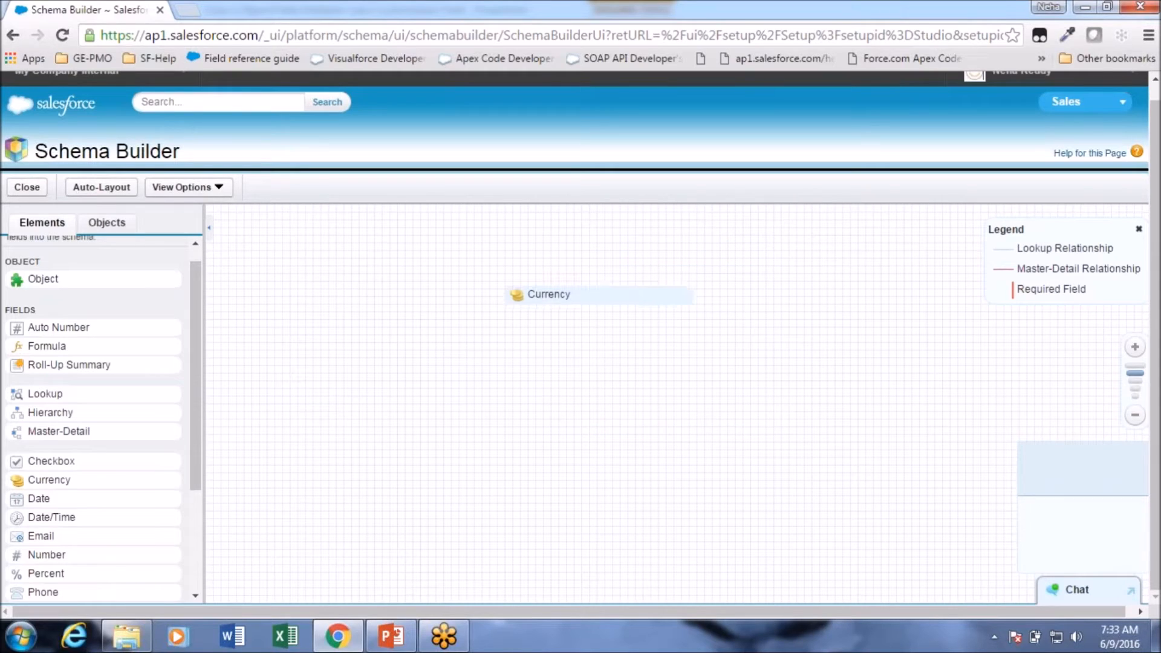
{"action": "left_click_drag", "start_coordinate": [552, 294], "coordinate": [547, 294]}
Display the Candidate object on the schema canvas
{"action": "left_click", "coordinate": [106, 224]}
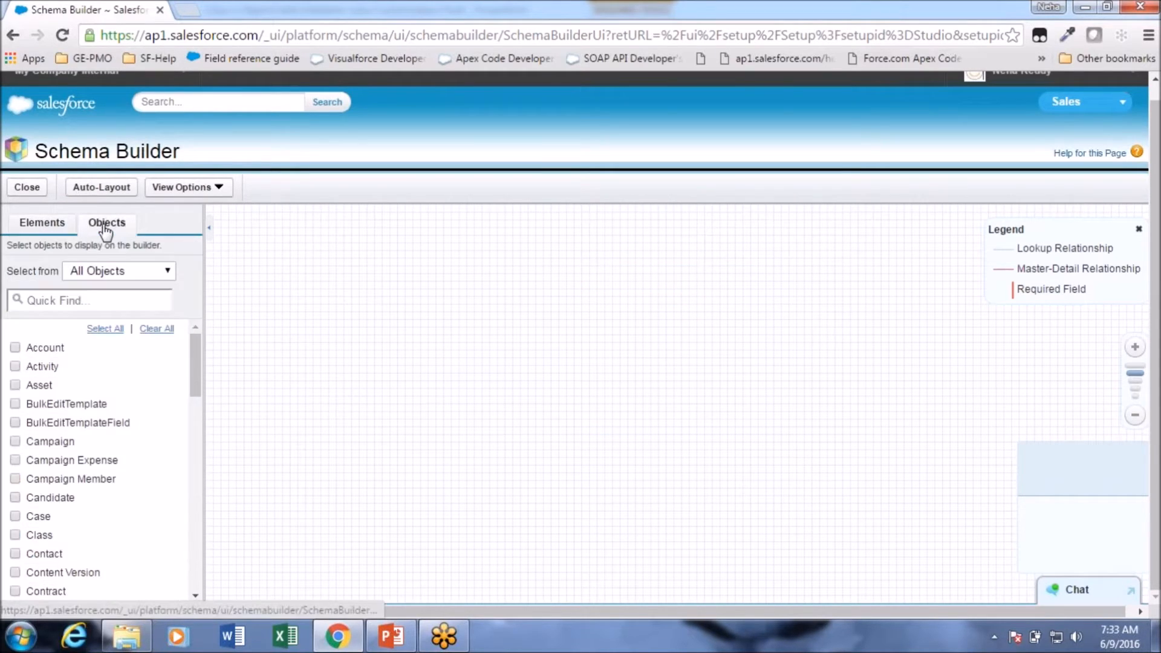
{"action": "scroll", "coordinate": [12, 505], "scroll_direction": "down", "scroll_amount": 3}
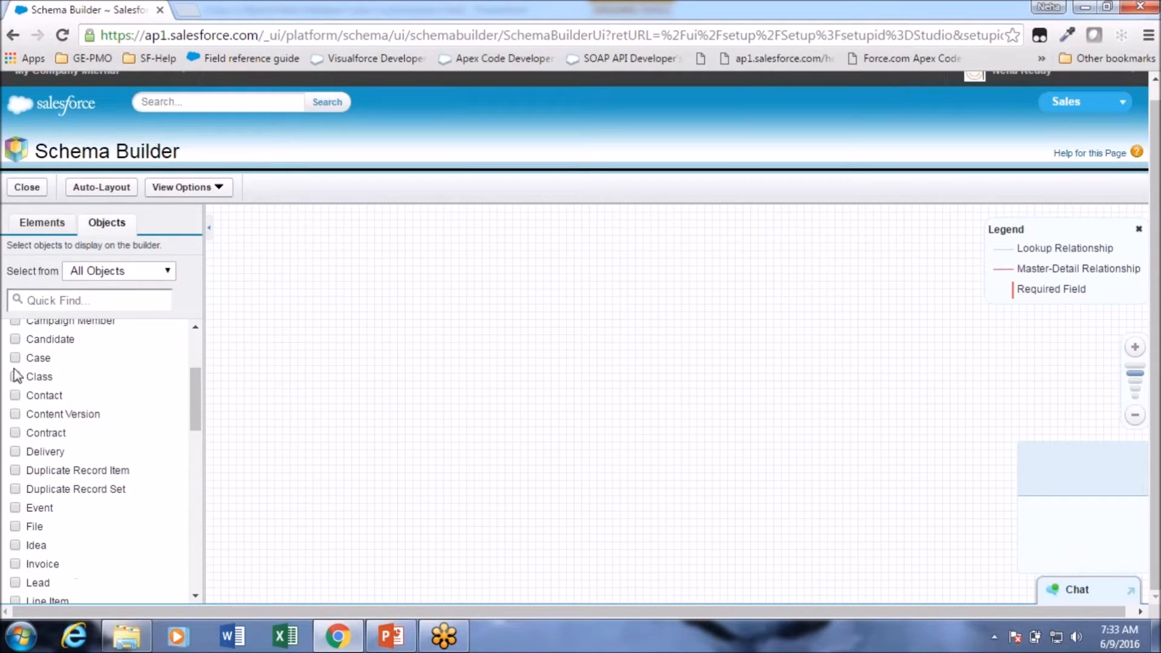
{"action": "left_click", "coordinate": [15, 339]}
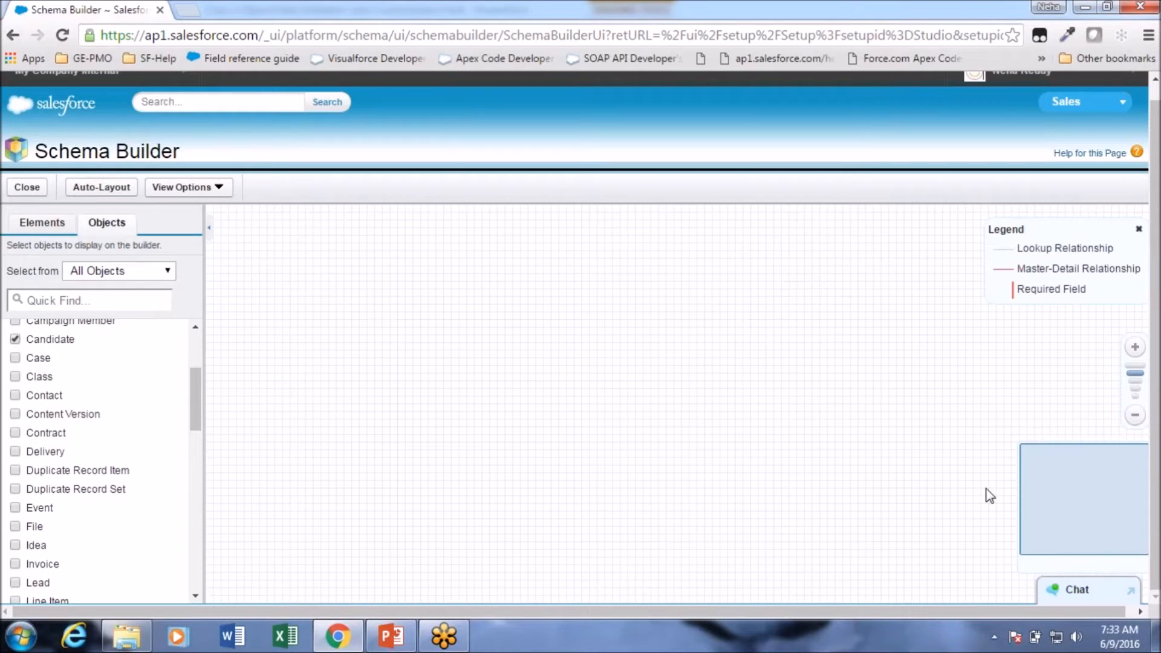
{"action": "left_click", "coordinate": [1134, 416]}
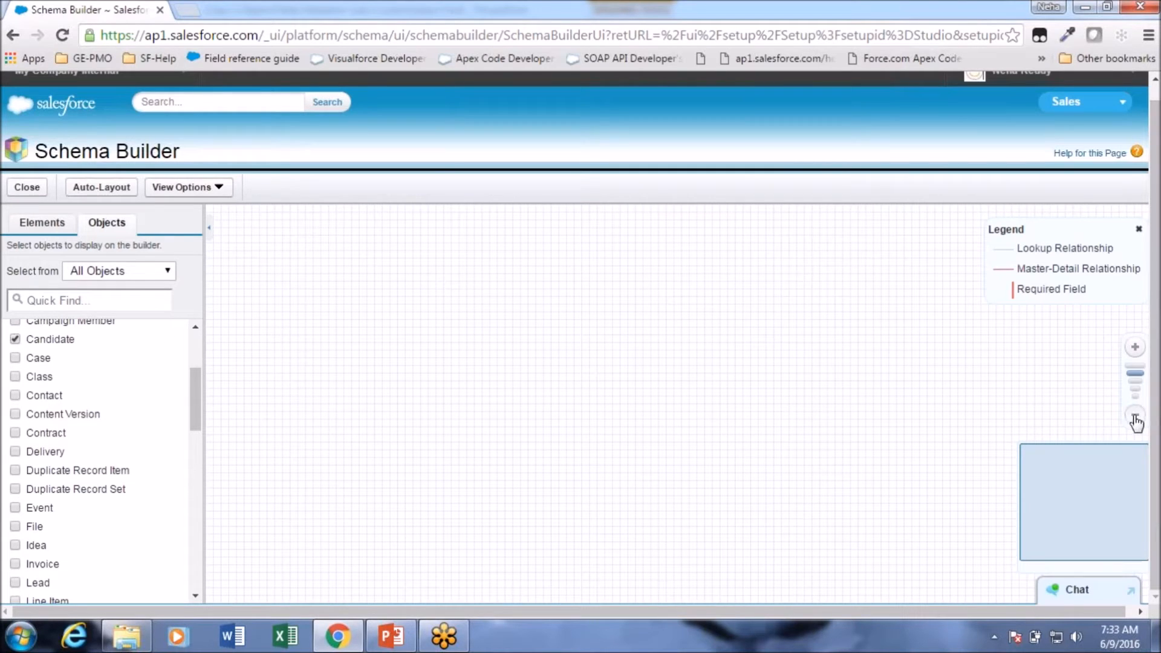
Locate the Candidate object on the canvas and reposition it near the canvas's upper-left area at a readable size
{"action": "left_click", "coordinate": [1134, 416]}
{"action": "left_click", "coordinate": [1135, 416]}
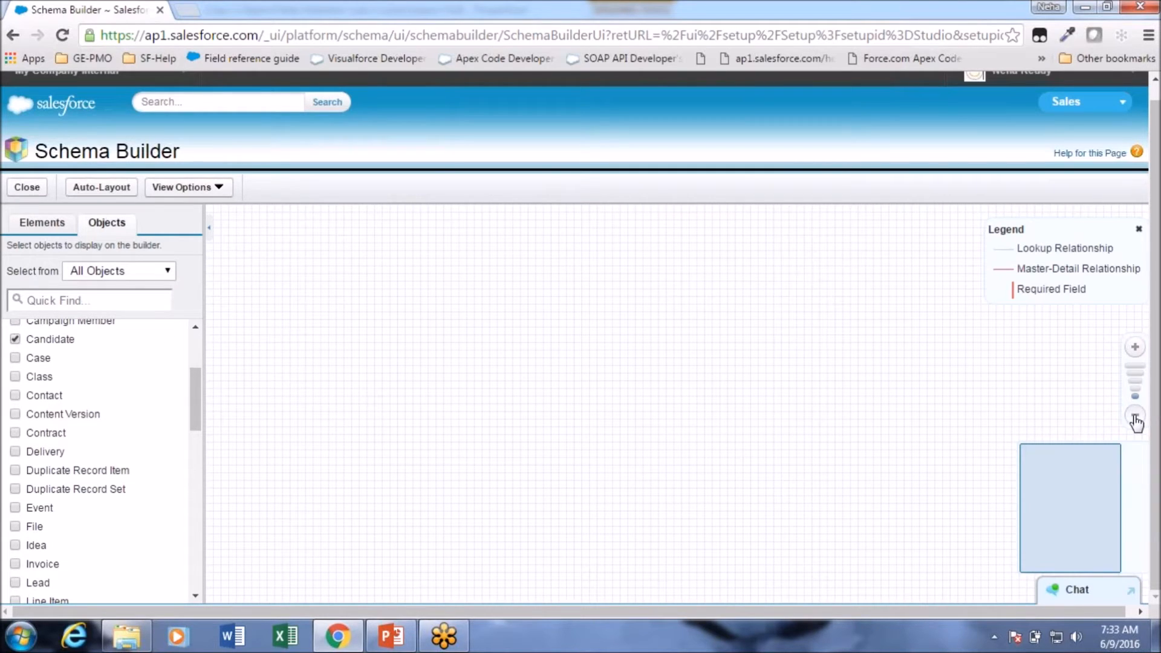
{"action": "left_click", "coordinate": [1091, 525]}
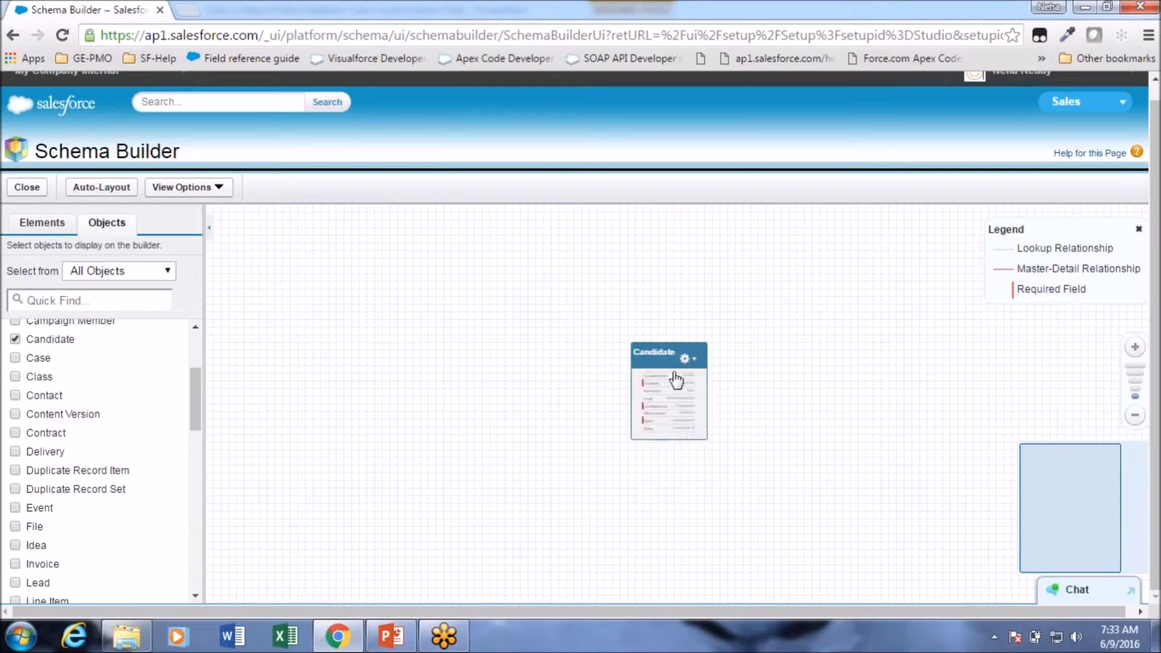
{"action": "left_click_drag", "start_coordinate": [676, 379], "coordinate": [530, 298]}
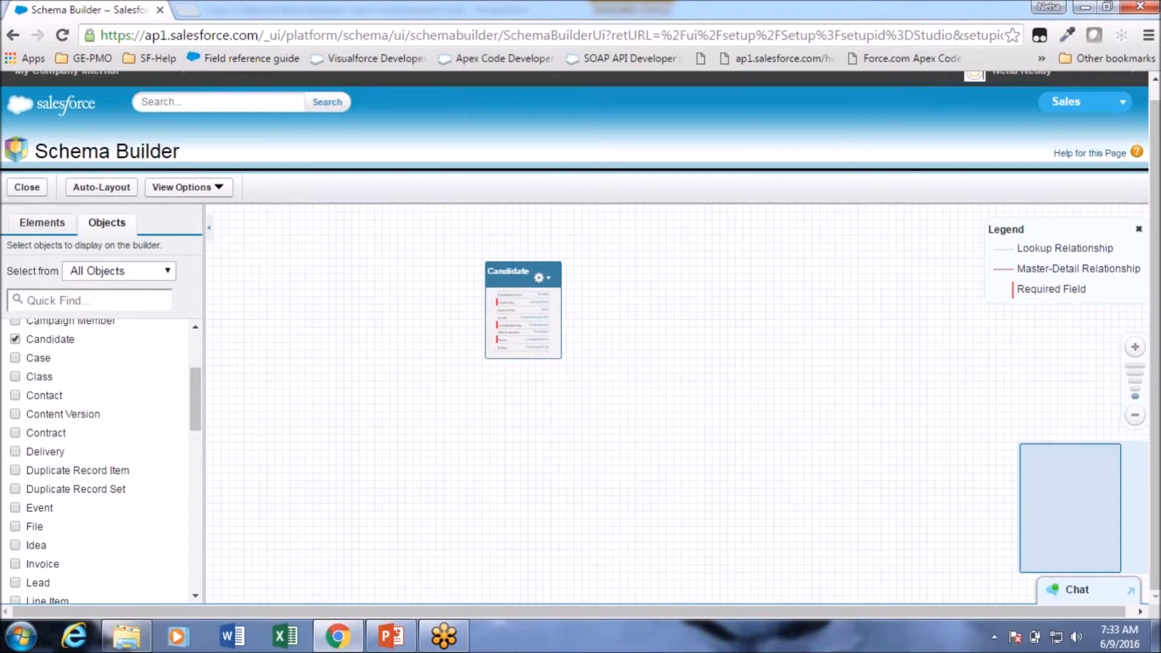
{"action": "scroll", "coordinate": [511, 278], "scroll_direction": "up", "scroll_amount": 2}
{"action": "left_click_drag", "start_coordinate": [407, 266], "coordinate": [503, 462]}
{"action": "scroll", "coordinate": [496, 453], "scroll_direction": "up", "scroll_amount": 2}
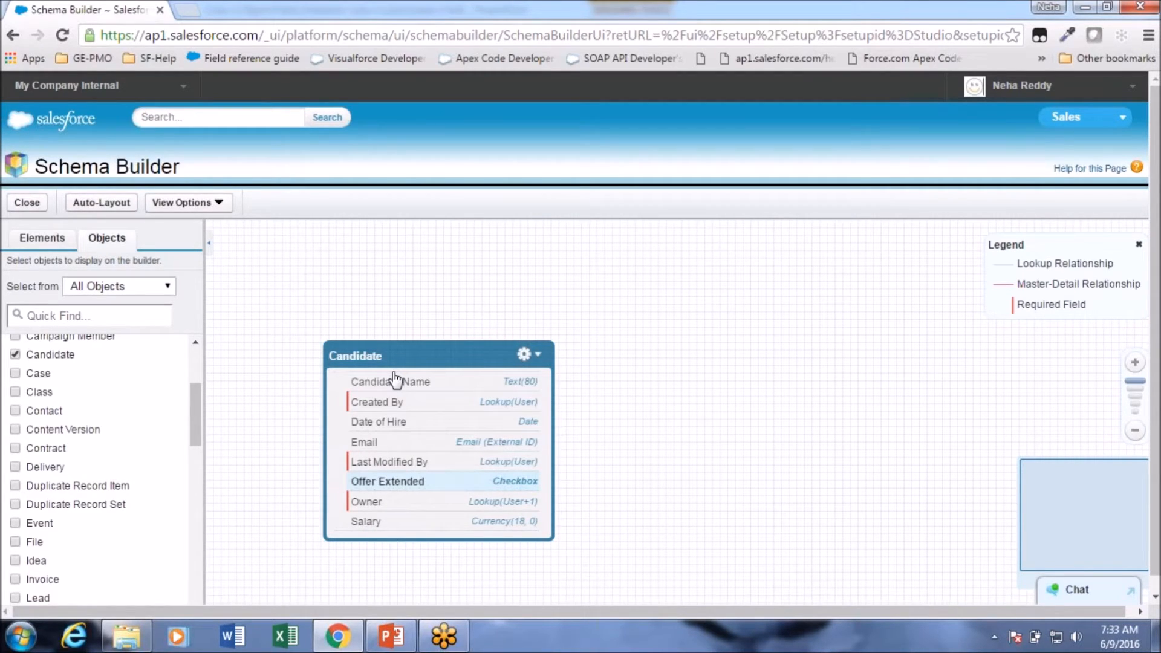
{"action": "left_click_drag", "start_coordinate": [392, 360], "coordinate": [399, 293]}
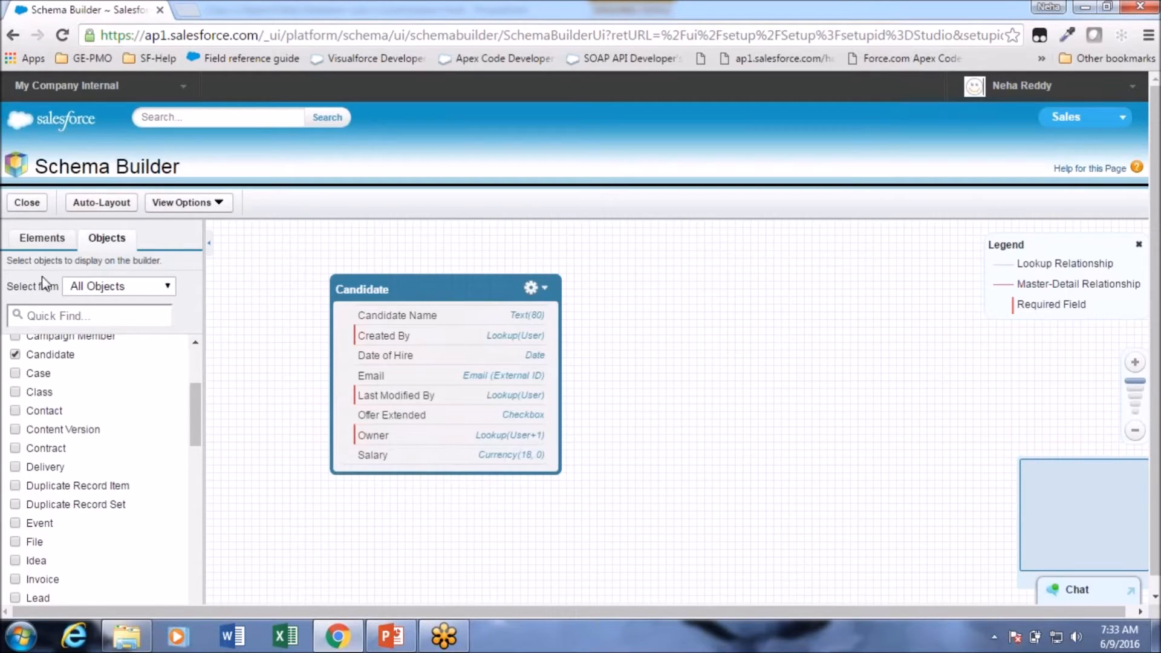
Add a Picklist field to the Candidate object with the label Prospect Rating and the field name Prospect_Rating
{"action": "left_click", "coordinate": [37, 247]}
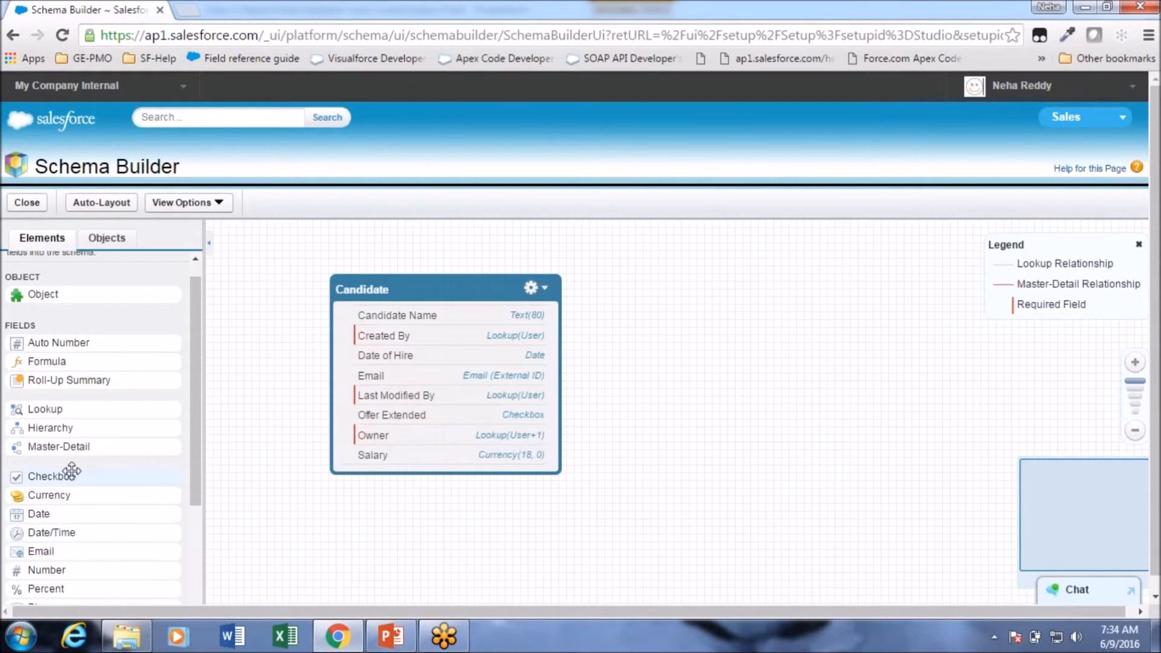
{"action": "scroll", "coordinate": [69, 495], "scroll_direction": "down", "scroll_amount": 2}
{"action": "left_click_drag", "start_coordinate": [71, 547], "coordinate": [450, 402]}
{"action": "left_click", "coordinate": [494, 240]}
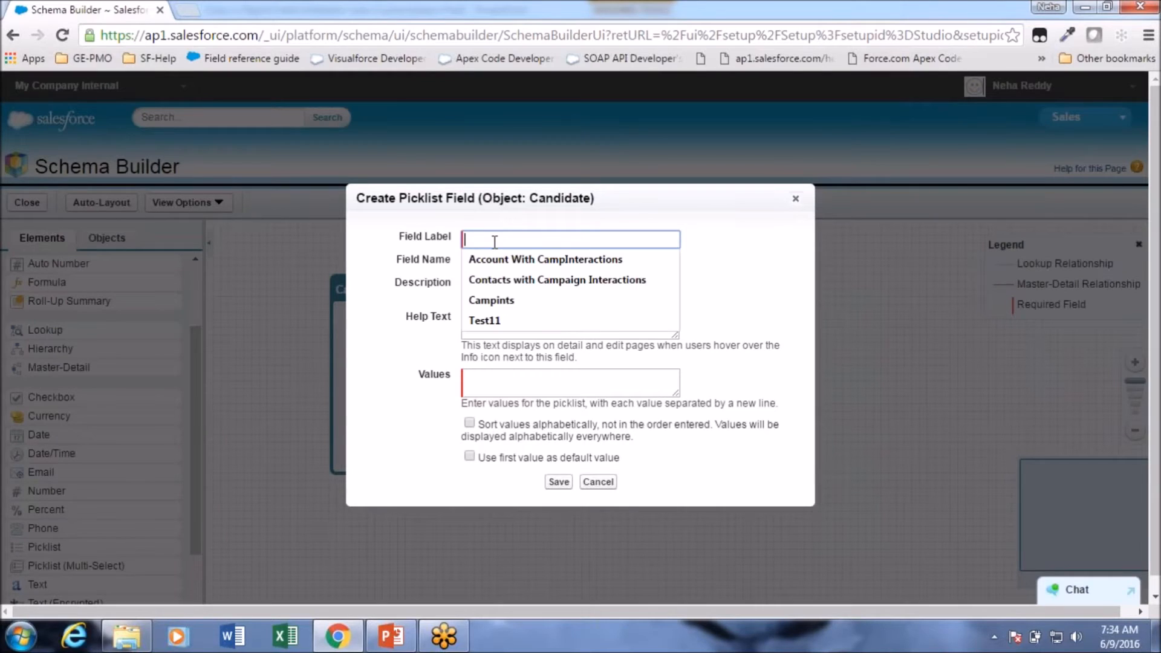
{"action": "type", "text": "Pro"}
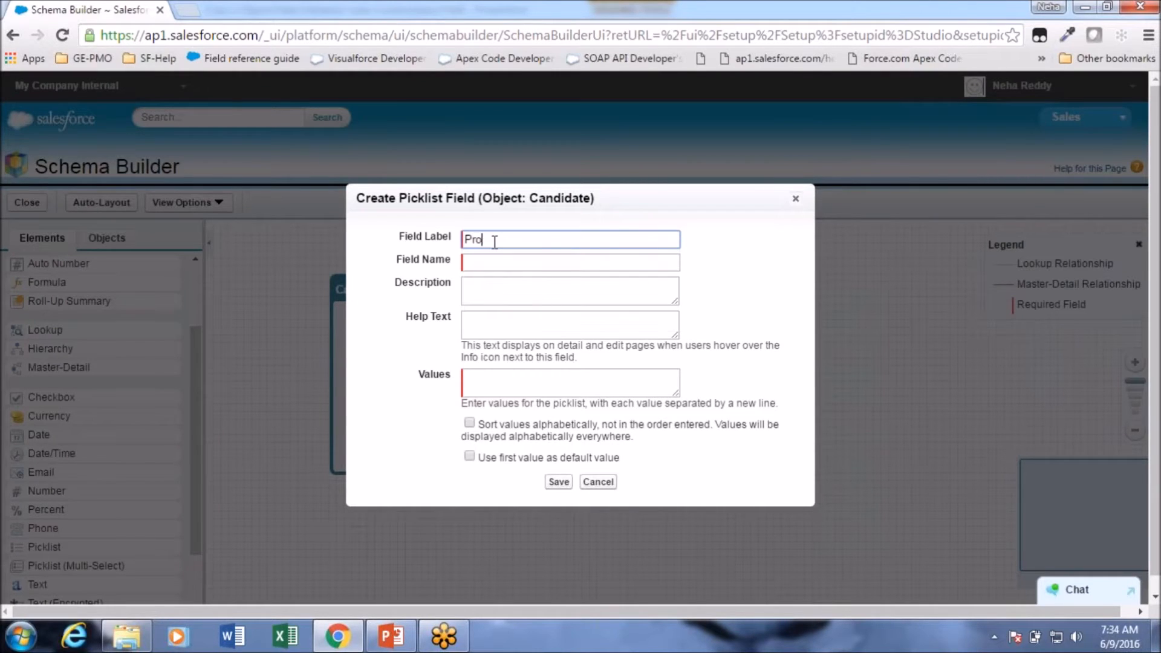
{"action": "type", "text": "spect Rating"}
{"action": "left_click", "coordinate": [506, 263]}
Enter the picklist values Hot, Warm and Cool on separate lines and save the Prospect Rating field
{"action": "left_click", "coordinate": [533, 380]}
{"action": "type", "text": "Hot"}
{"action": "key", "text": "Return"}
{"action": "type", "text": "Warm"}
{"action": "key", "text": "Return"}
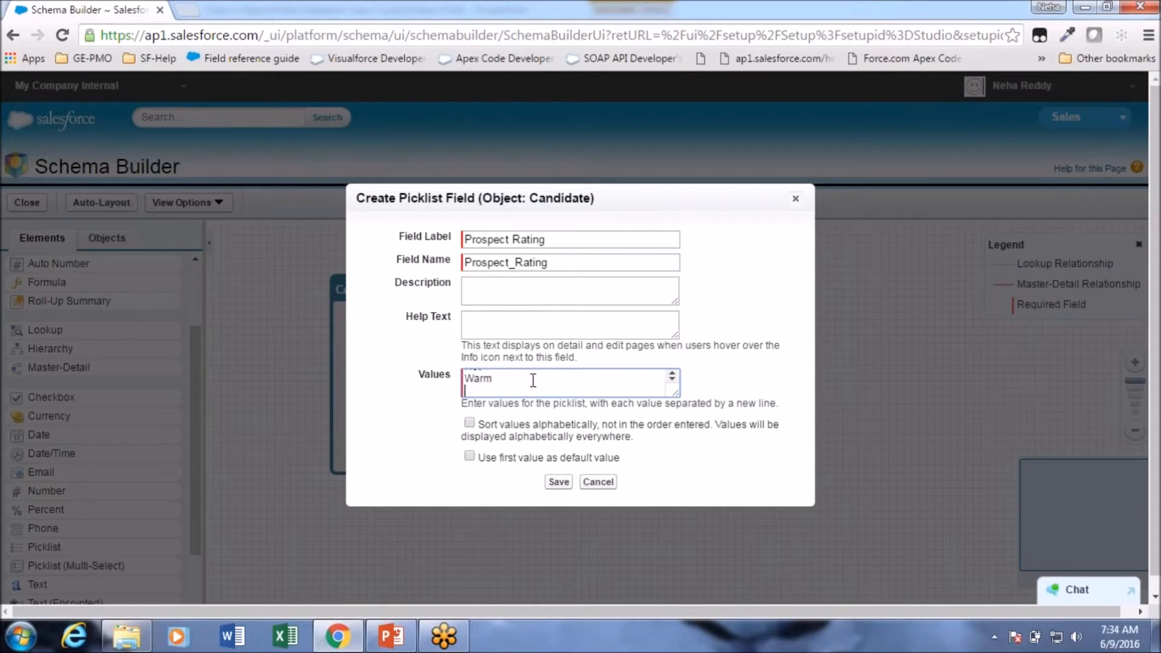
{"action": "type", "text": "Cool"}
{"action": "left_click", "coordinate": [557, 482]}
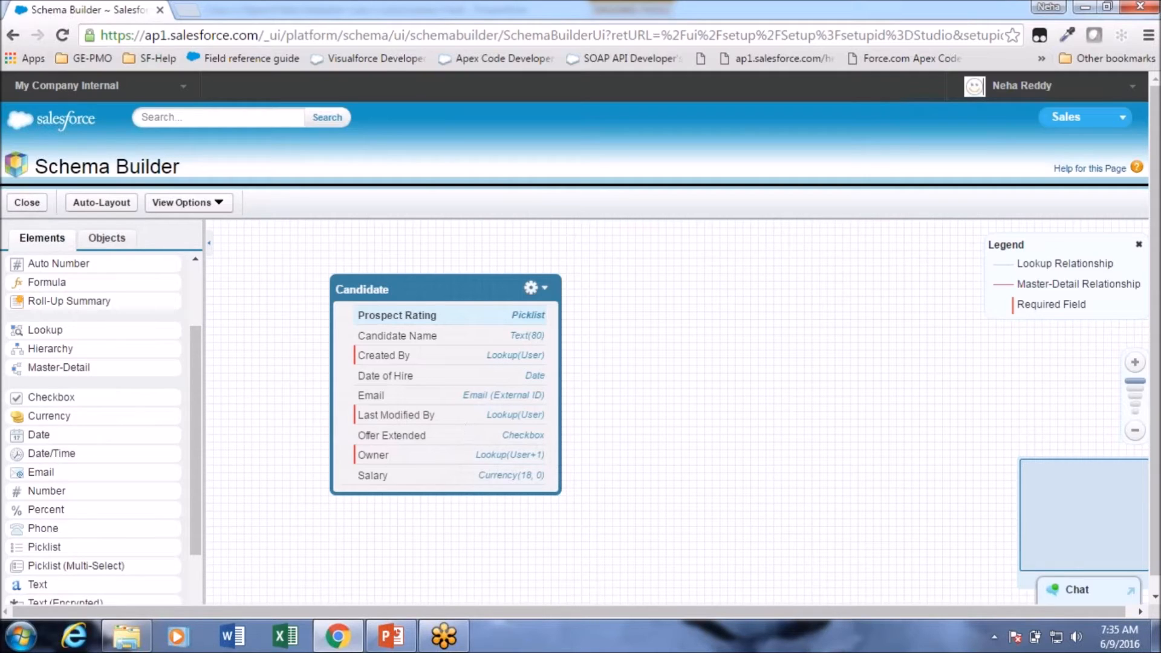
Open Setup in a new browser tab and expand the Create section under Build
{"action": "left_click", "coordinate": [1010, 86]}
{"action": "right_click", "coordinate": [989, 144]}
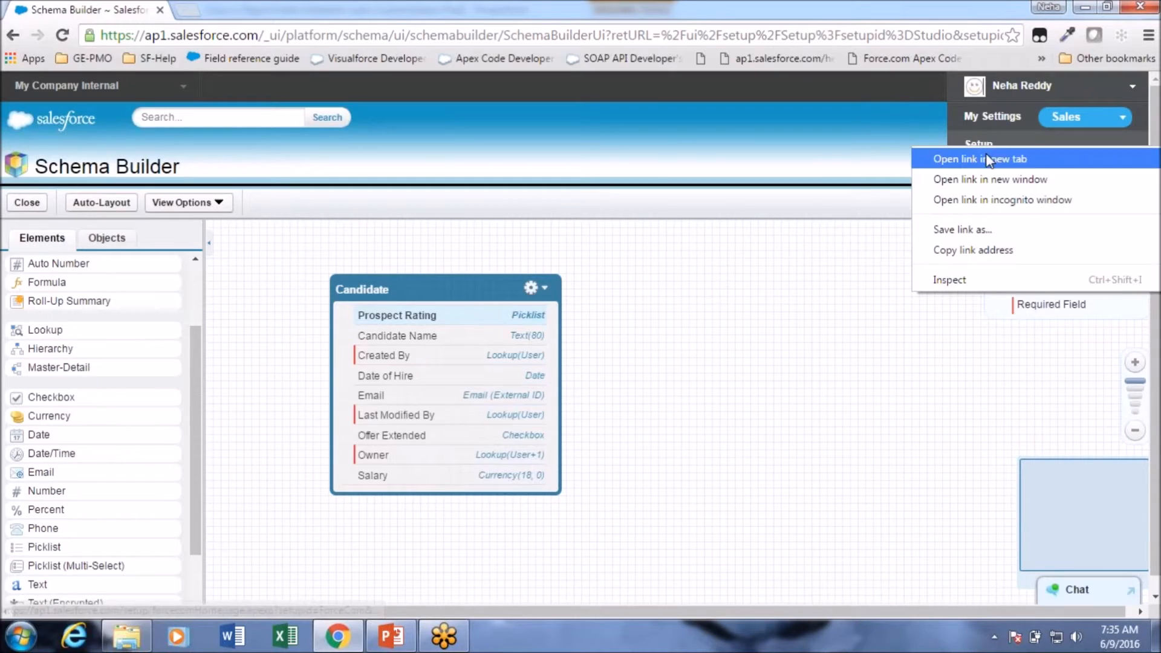
{"action": "left_click", "coordinate": [986, 154]}
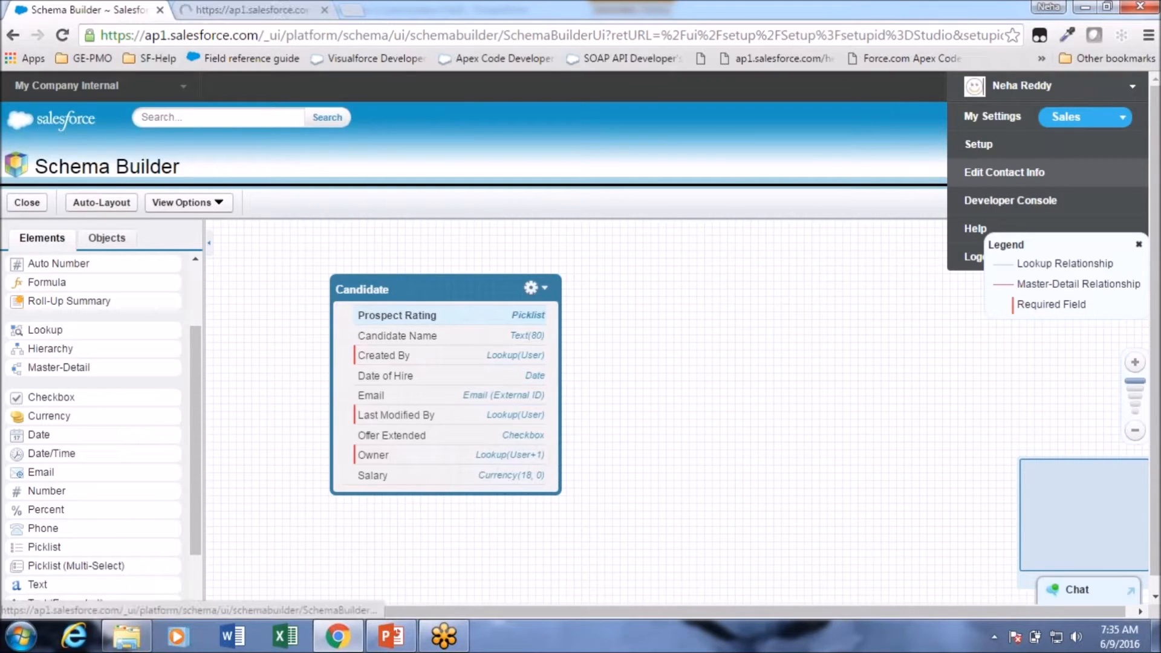
{"action": "left_click", "coordinate": [232, 12]}
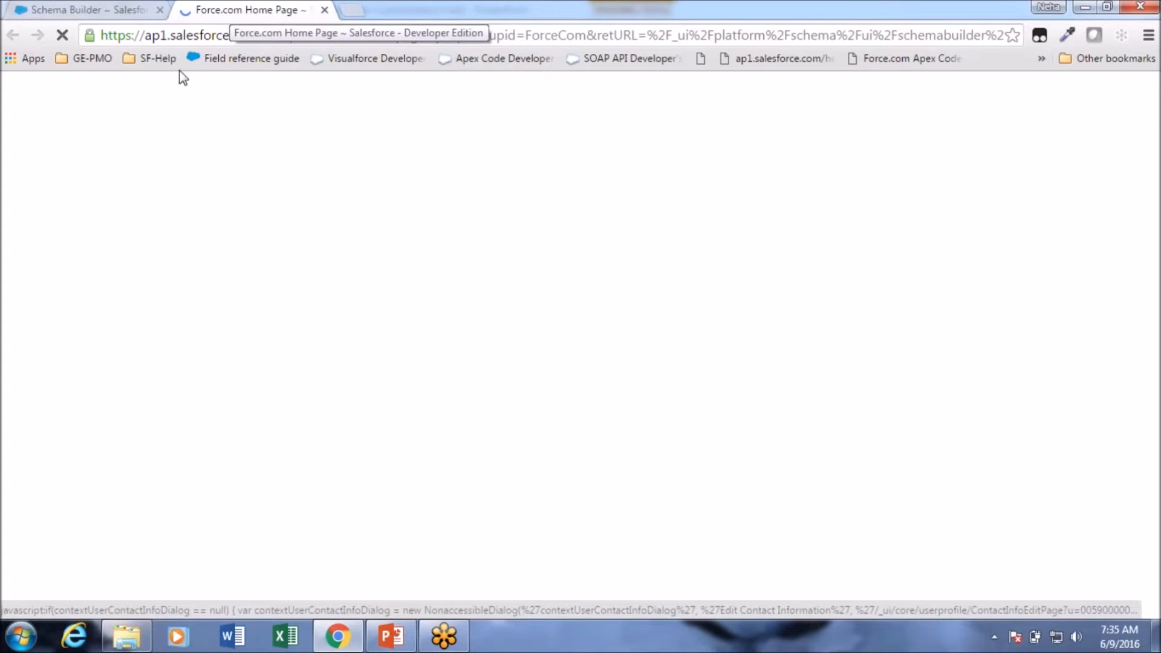
{"action": "left_click", "coordinate": [81, 11]}
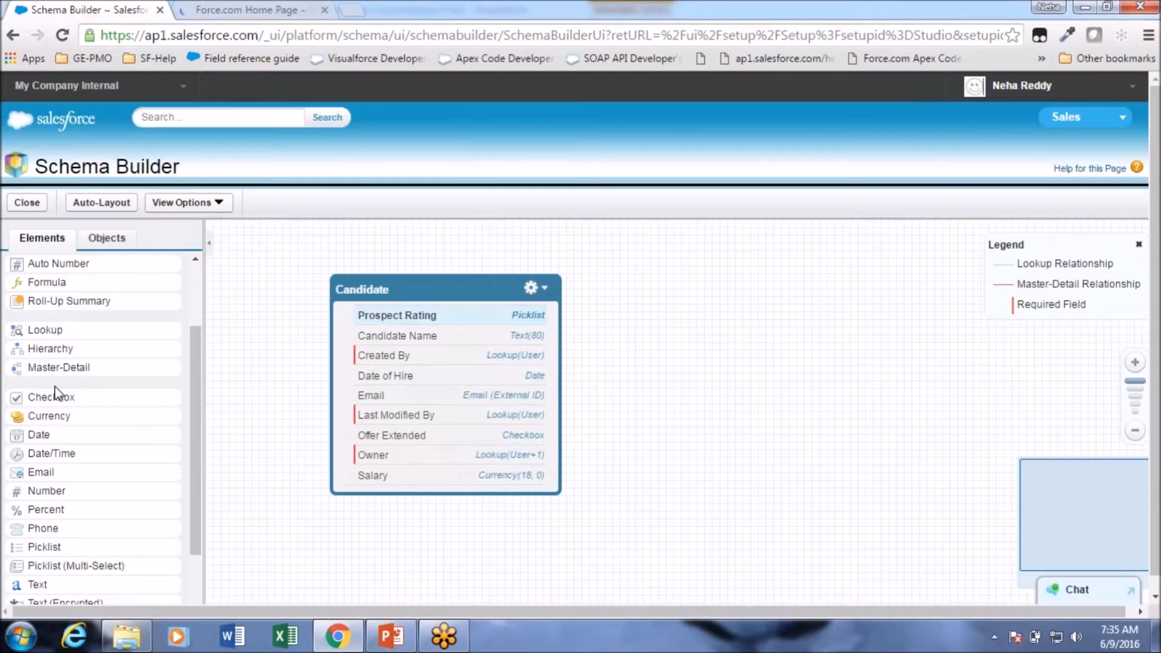
{"action": "left_click", "coordinate": [225, 17]}
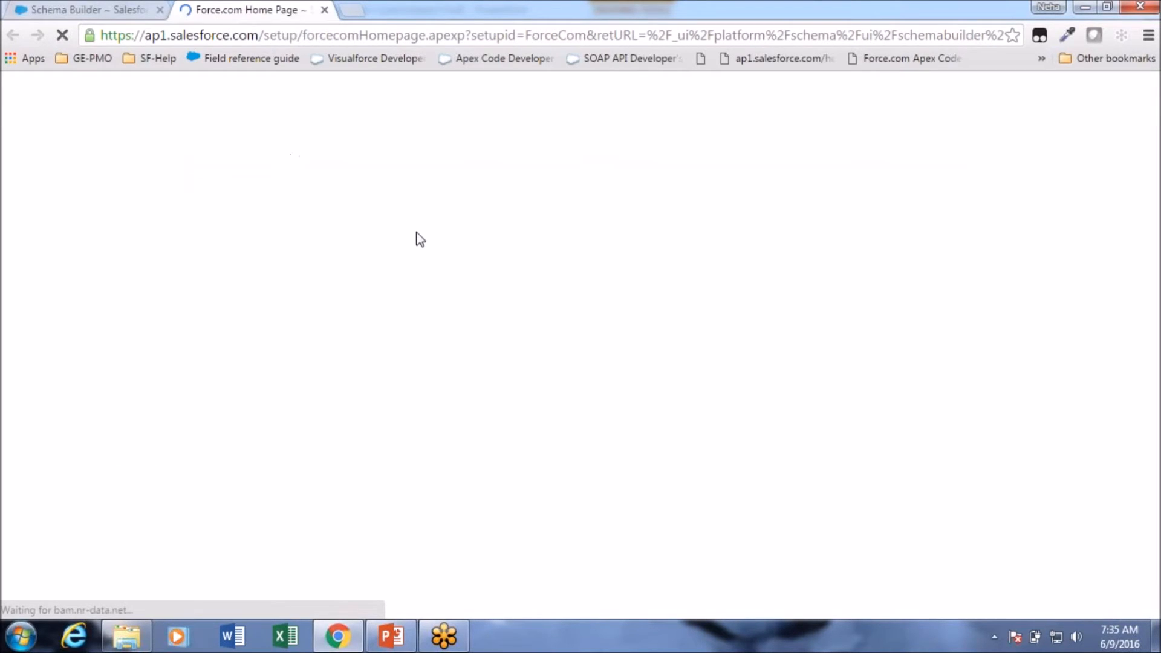
{"action": "scroll", "coordinate": [143, 386], "scroll_direction": "down", "scroll_amount": 3}
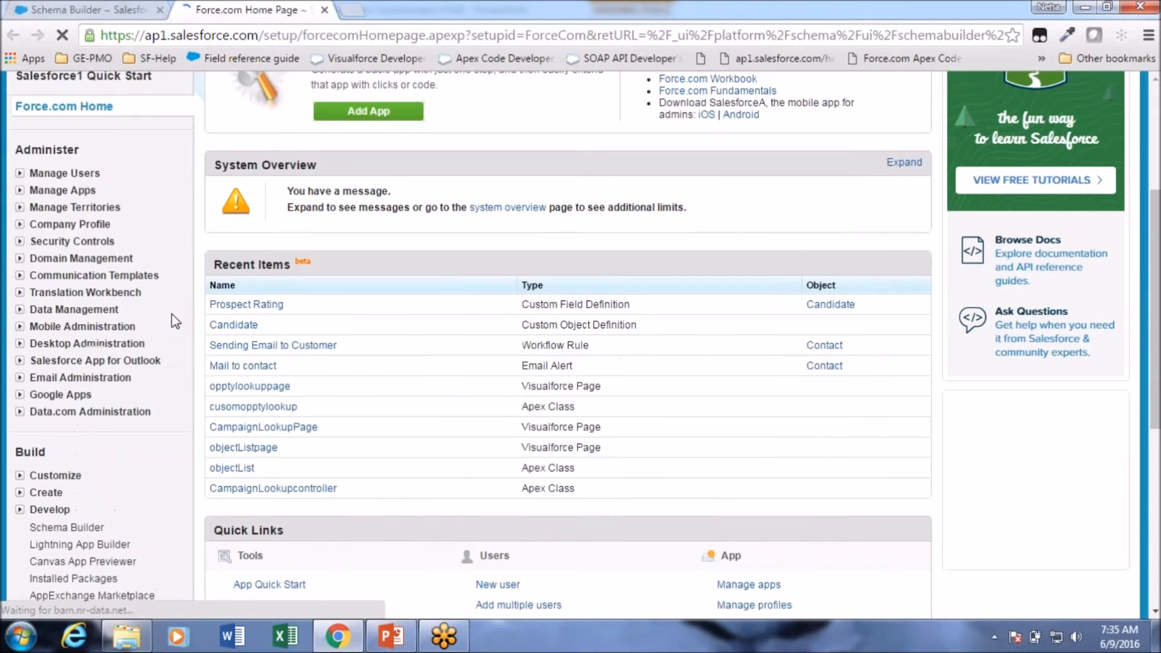
{"action": "scroll", "coordinate": [22, 399], "scroll_direction": "down", "scroll_amount": 3}
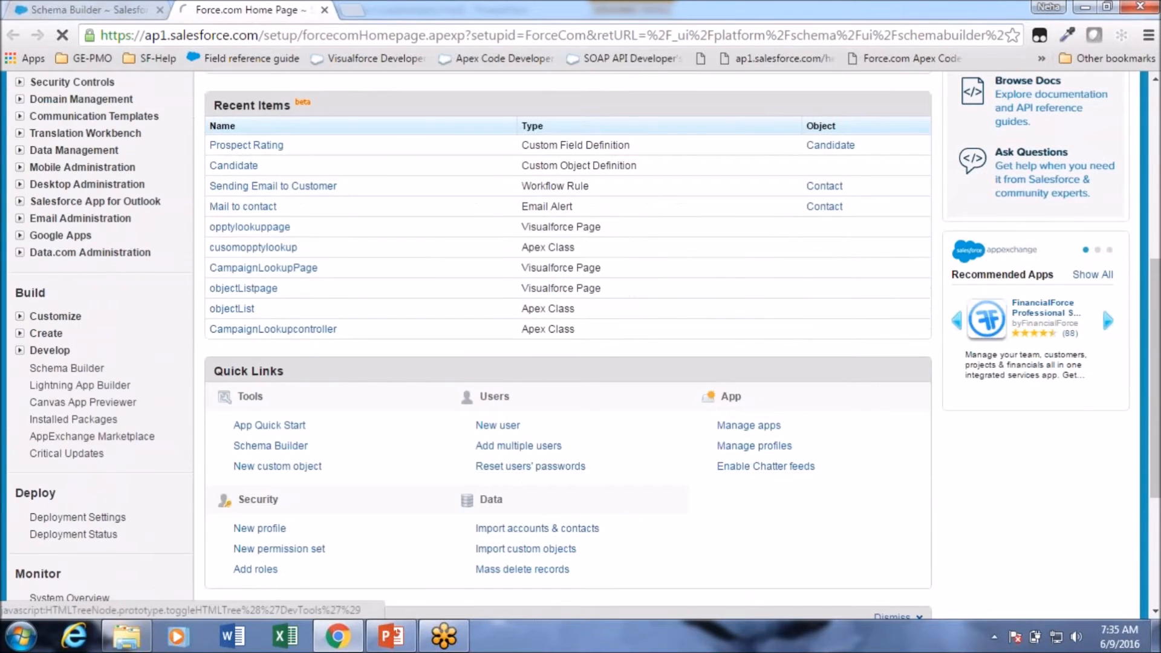
{"action": "left_click", "coordinate": [20, 333]}
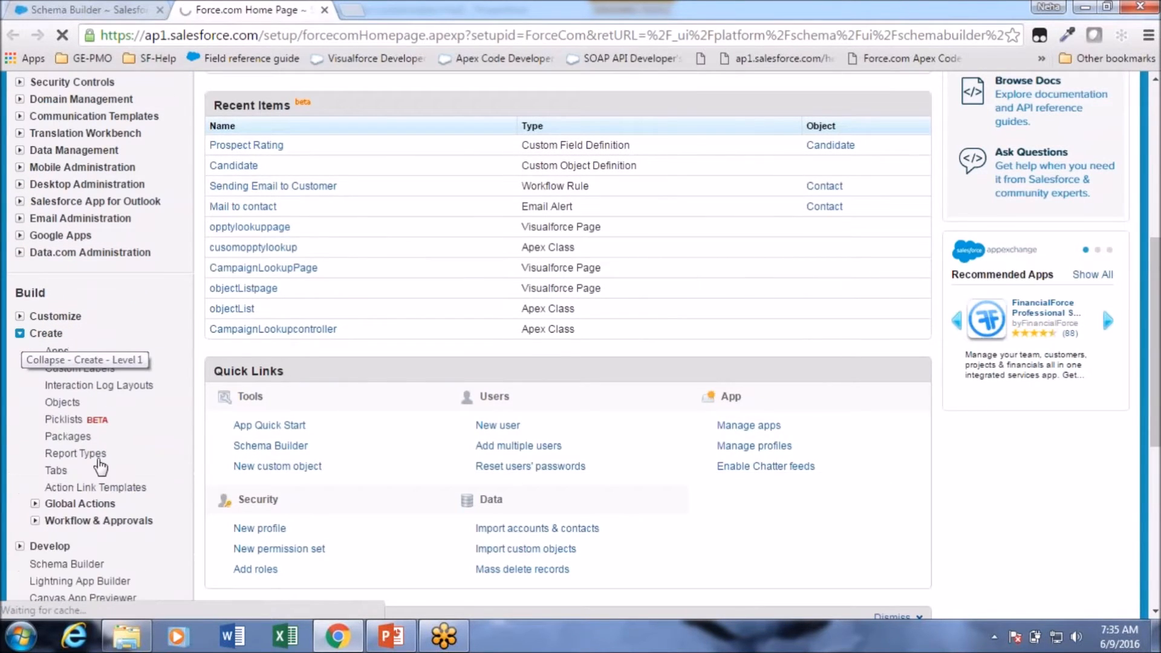
Show all available Salesforce tabs, find "candida" on the page and open the Candidates home page
{"action": "left_click", "coordinate": [112, 11]}
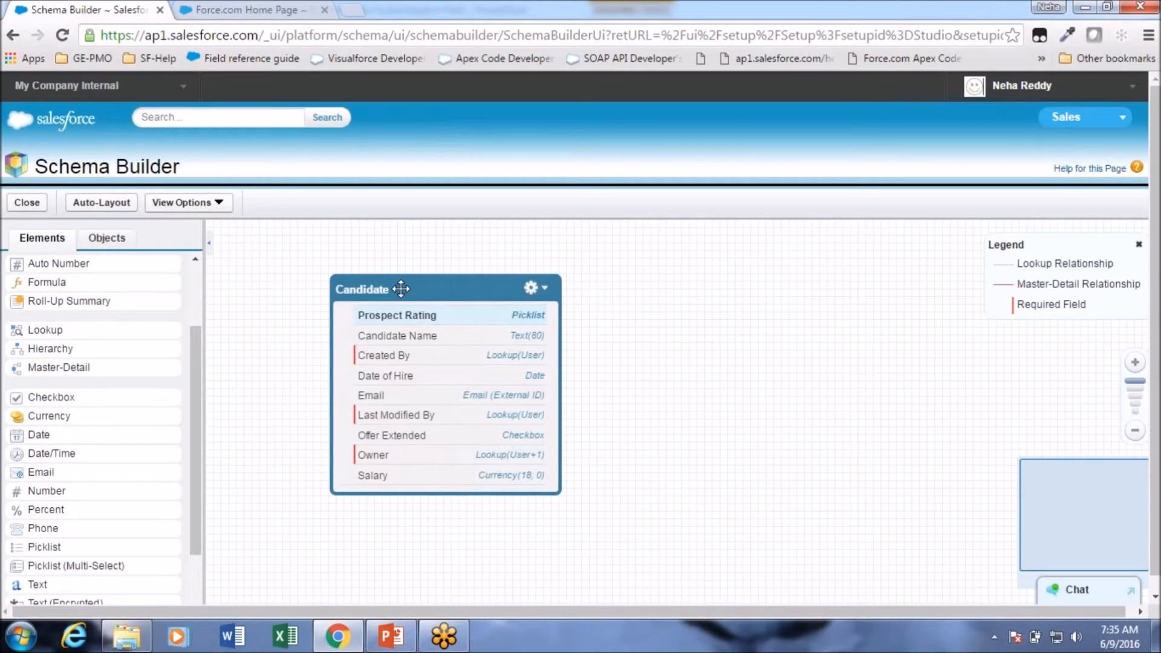
{"action": "left_click", "coordinate": [250, 11]}
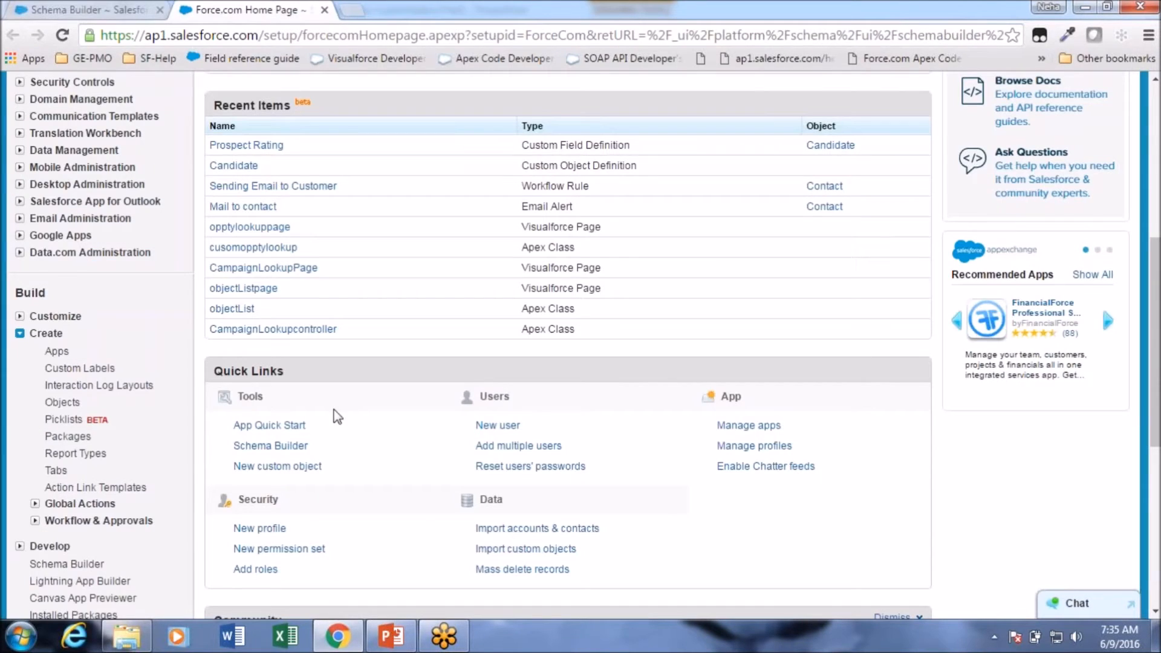
{"action": "scroll", "coordinate": [176, 469], "scroll_direction": "up", "scroll_amount": 1}
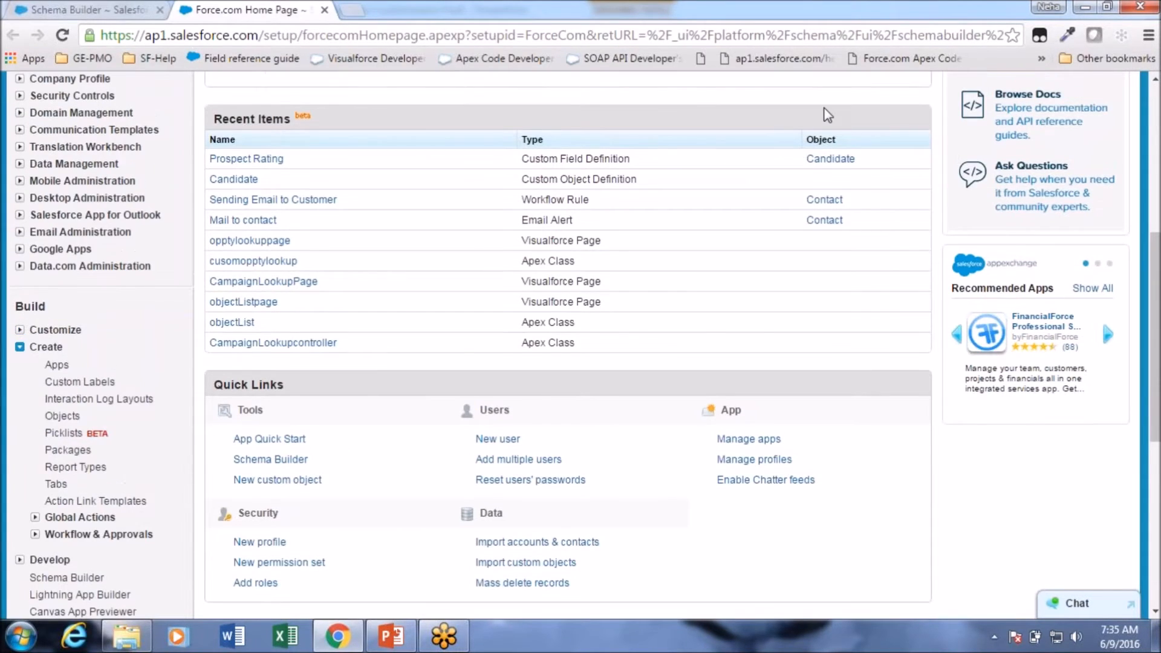
{"action": "scroll", "coordinate": [637, 184], "scroll_direction": "up", "scroll_amount": 5}
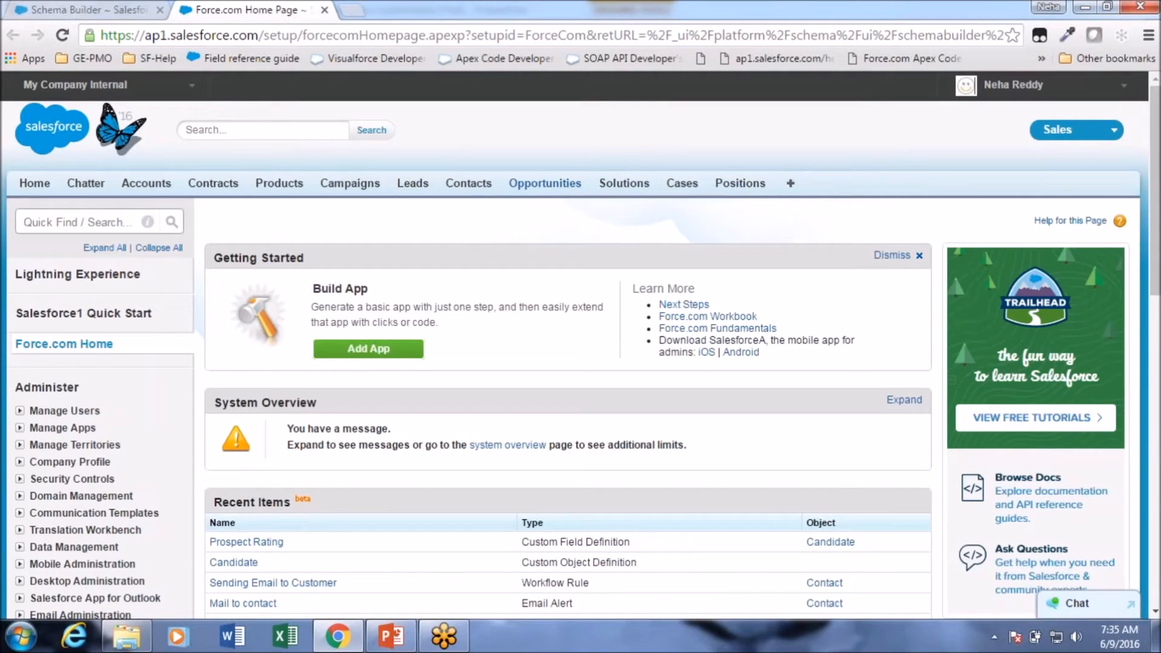
{"action": "left_click", "coordinate": [790, 184]}
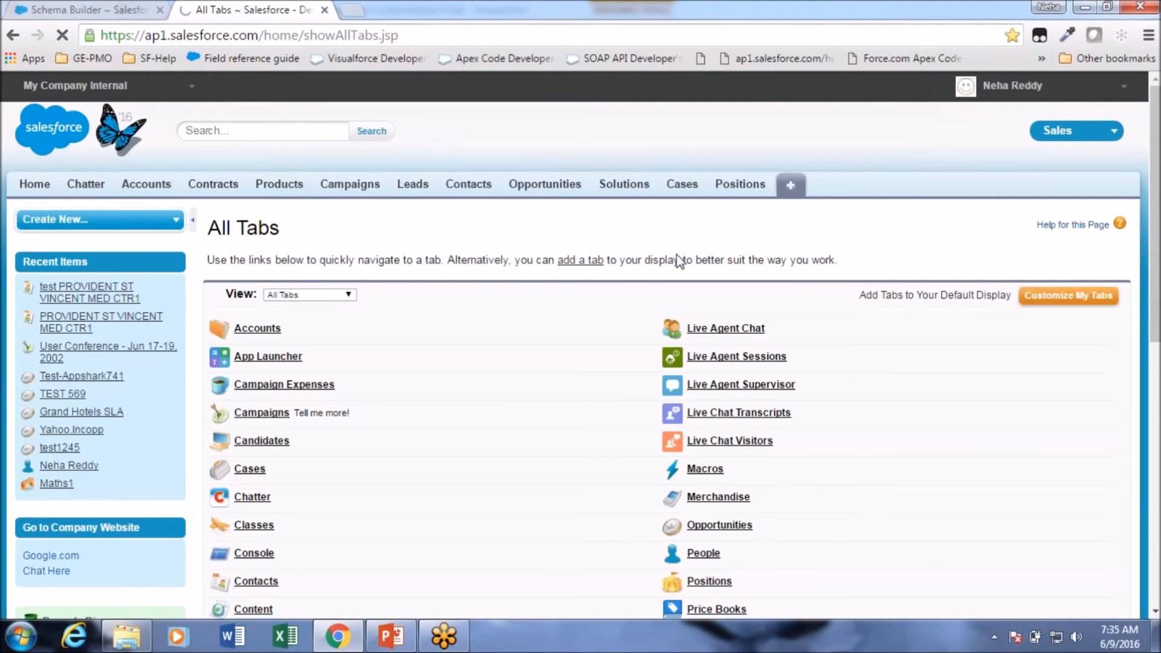
{"action": "key", "text": "ctrl+f"}
{"action": "type", "text": "c"}
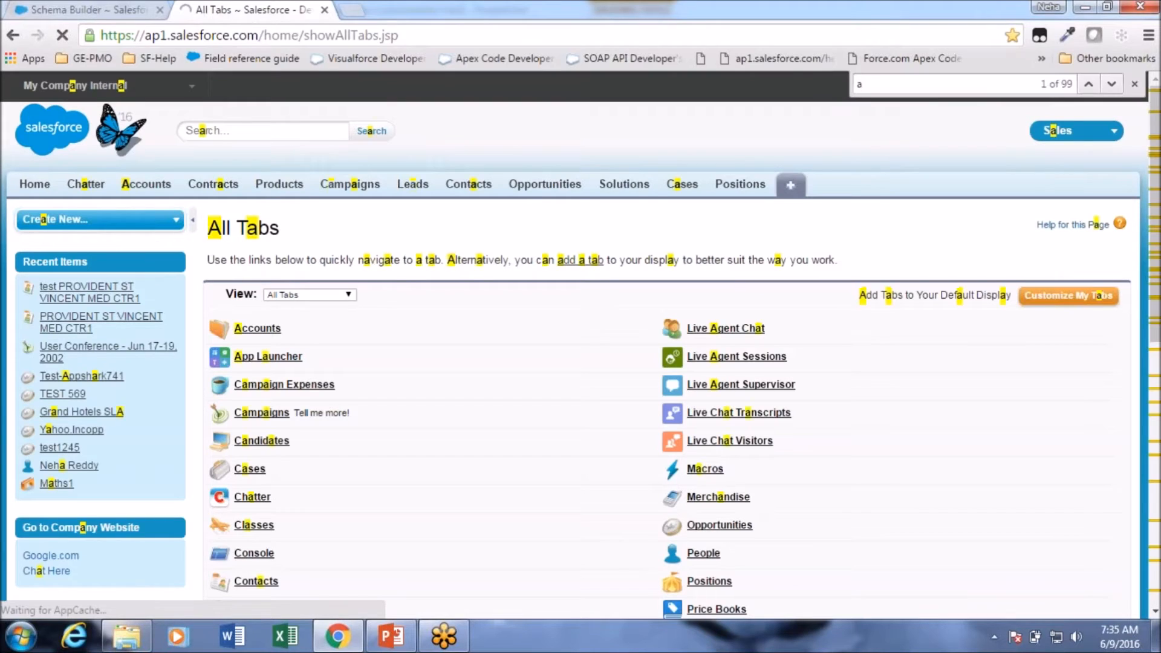
{"action": "type", "text": "andi"}
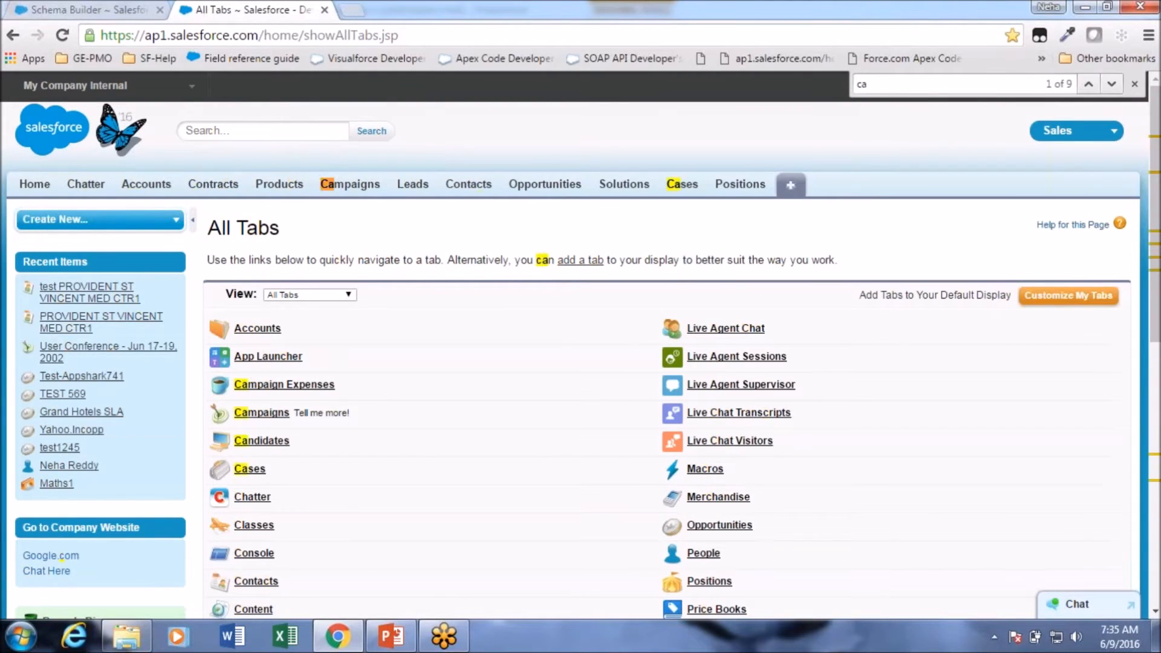
{"action": "type", "text": "da"}
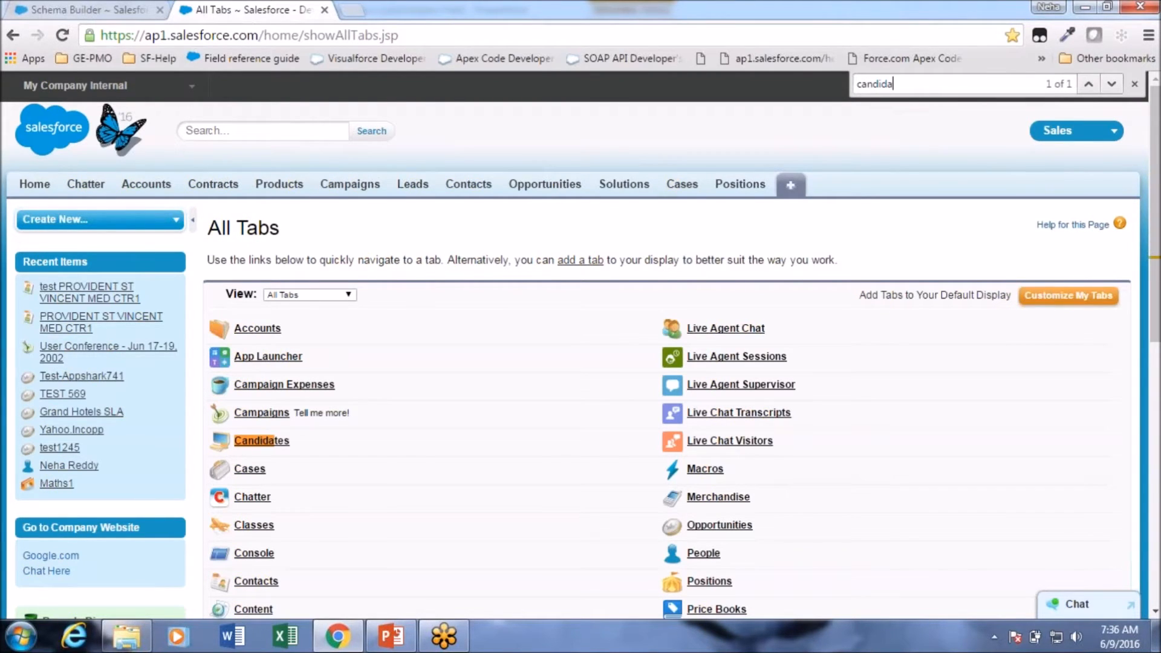
{"action": "key", "text": "ctrl+Return"}
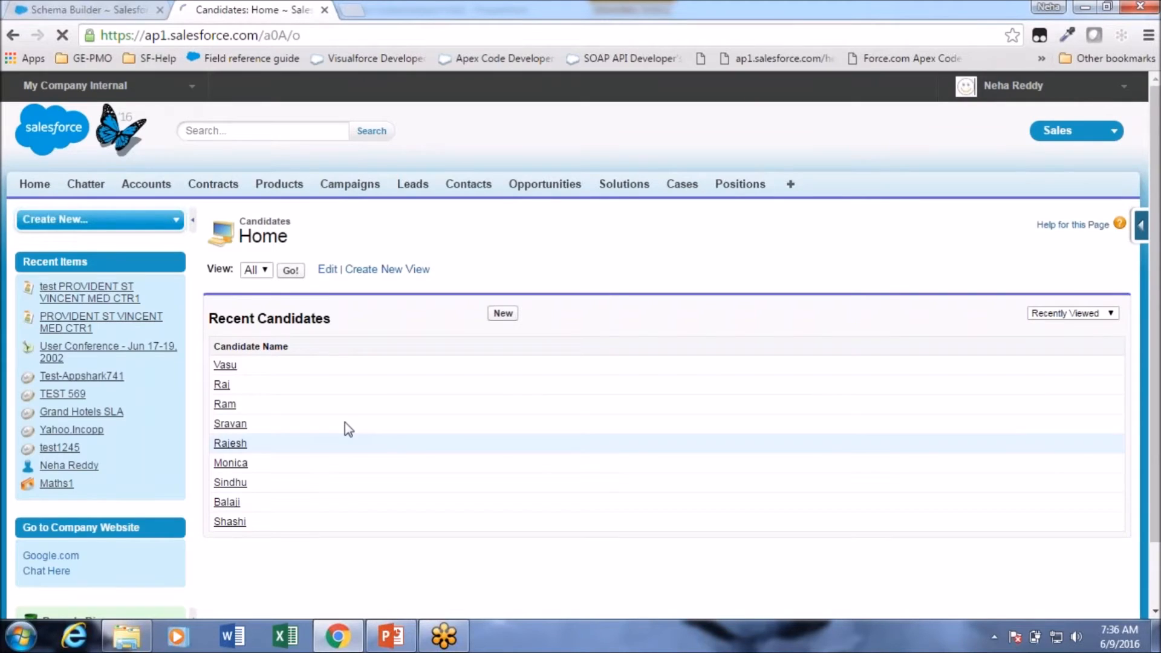
Open a new candidate form and review the Candidate object's standard and custom fields from there
{"action": "left_click", "coordinate": [506, 314]}
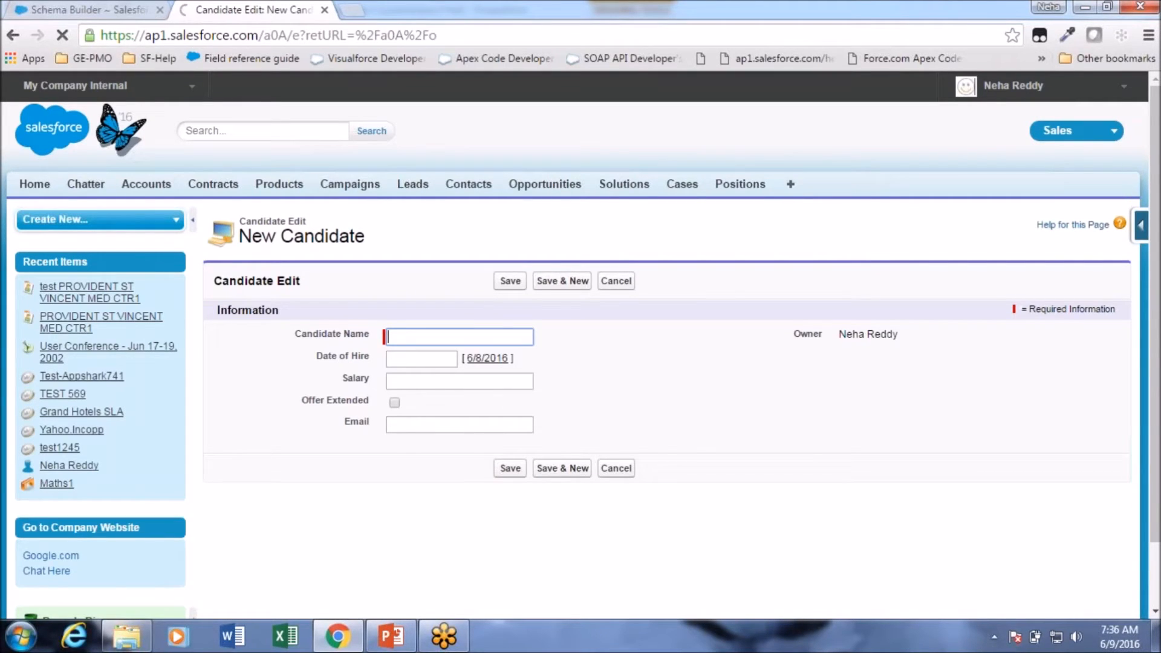
{"action": "left_click", "coordinate": [1142, 236]}
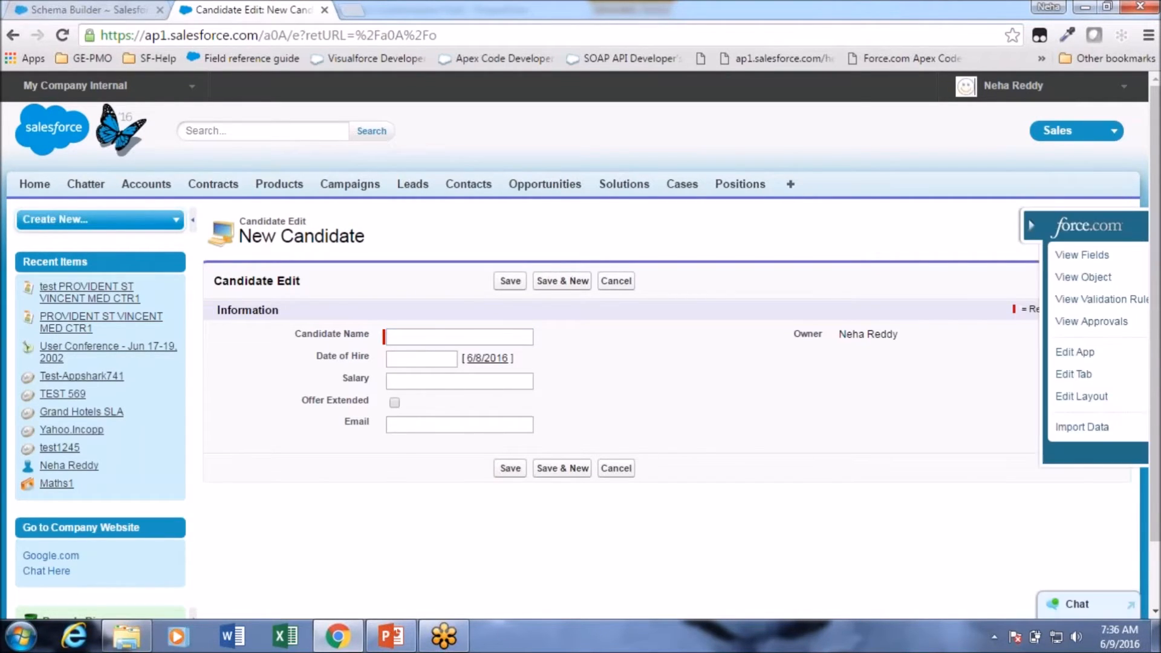
{"action": "left_click", "coordinate": [998, 255]}
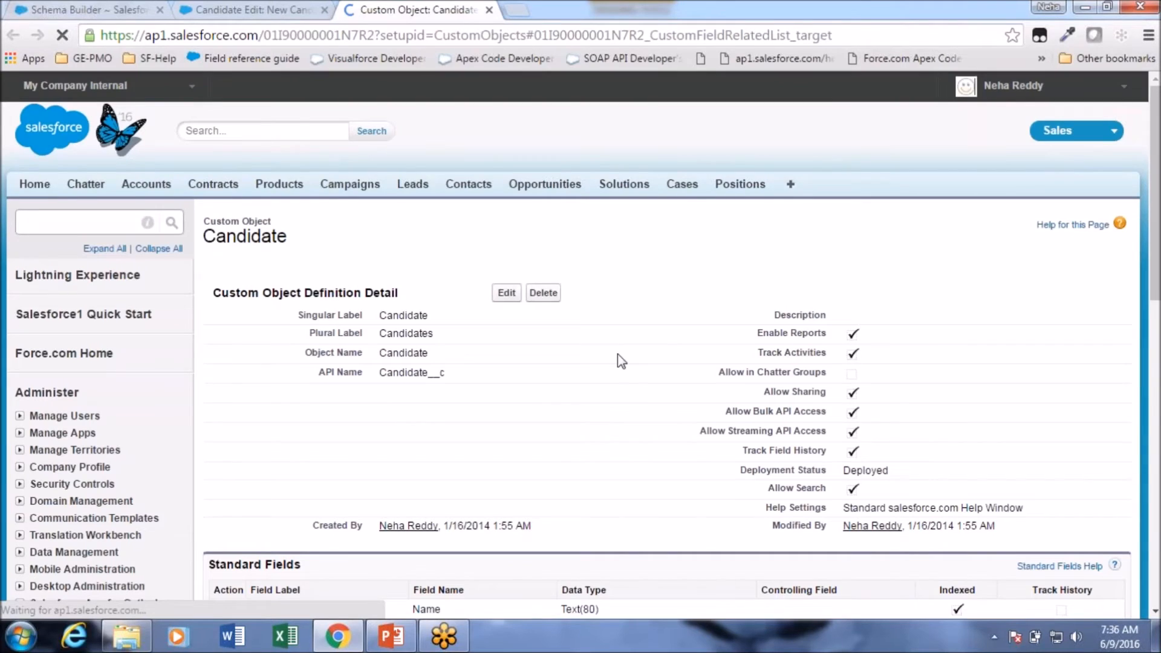
{"action": "scroll", "coordinate": [613, 369], "scroll_direction": "down", "scroll_amount": 4}
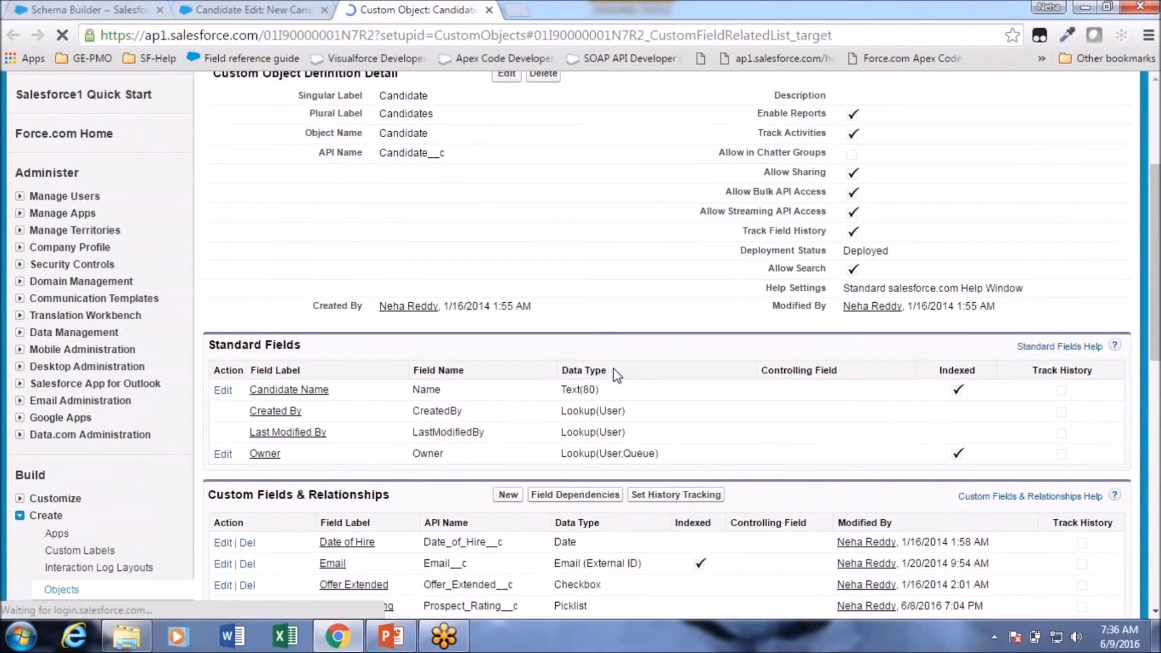
{"action": "scroll", "coordinate": [613, 368], "scroll_direction": "down", "scroll_amount": 2}
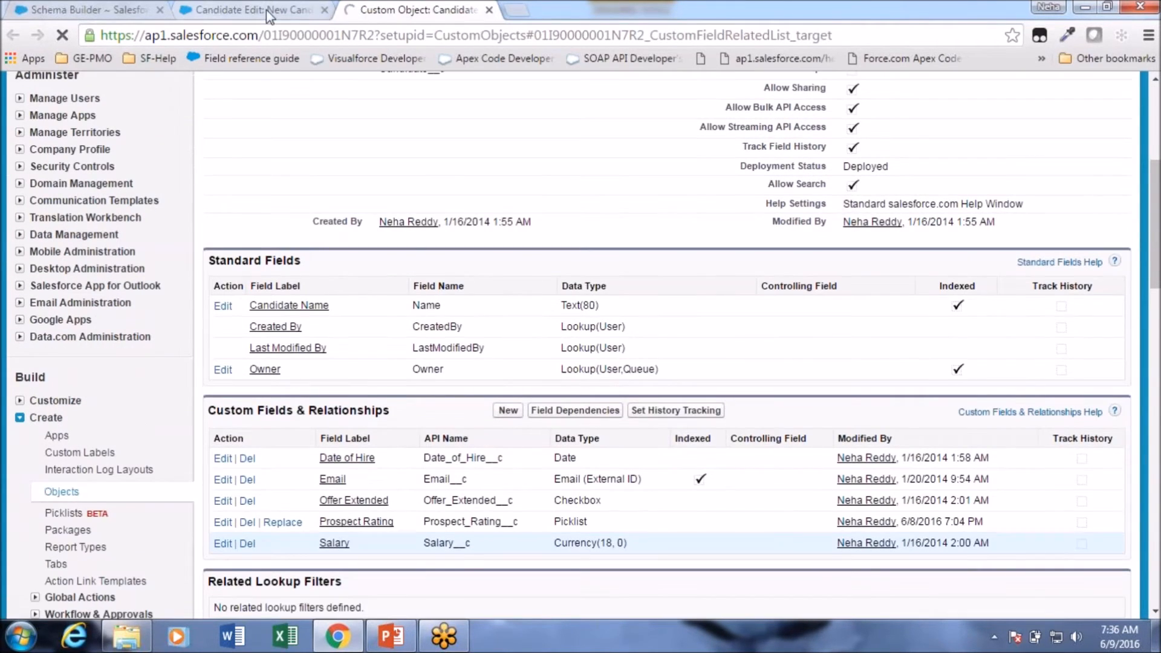
Open the Candidate page layout for editing and place the Prospect Rating field below Owner in the Information section
{"action": "left_click", "coordinate": [266, 10]}
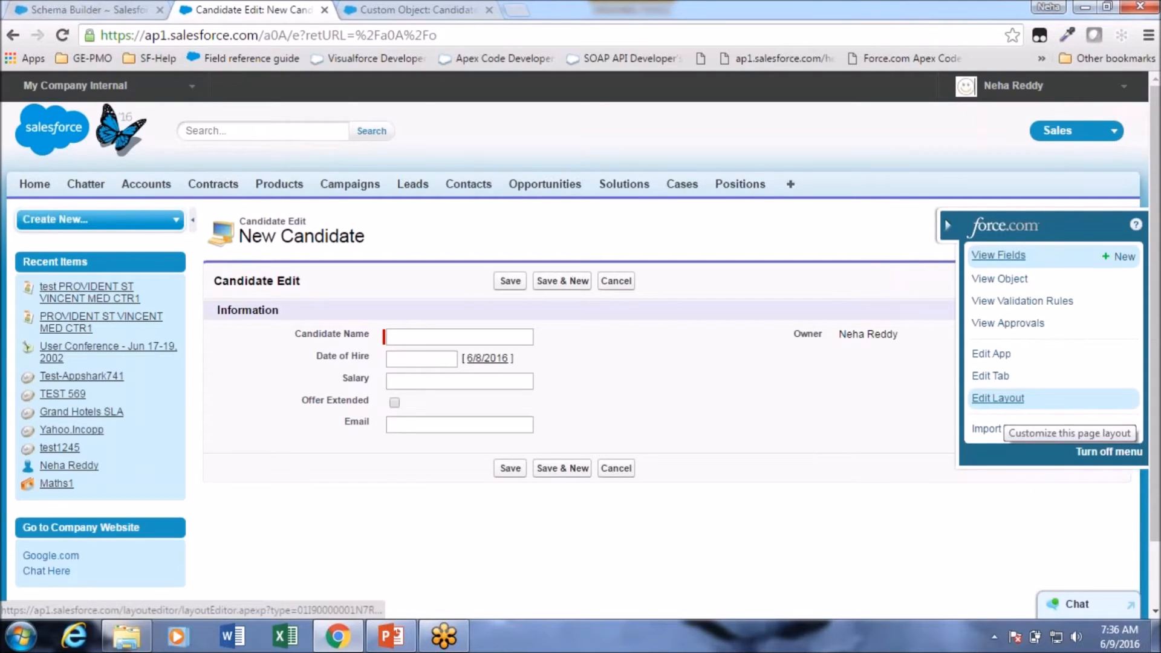
{"action": "left_click", "coordinate": [997, 398]}
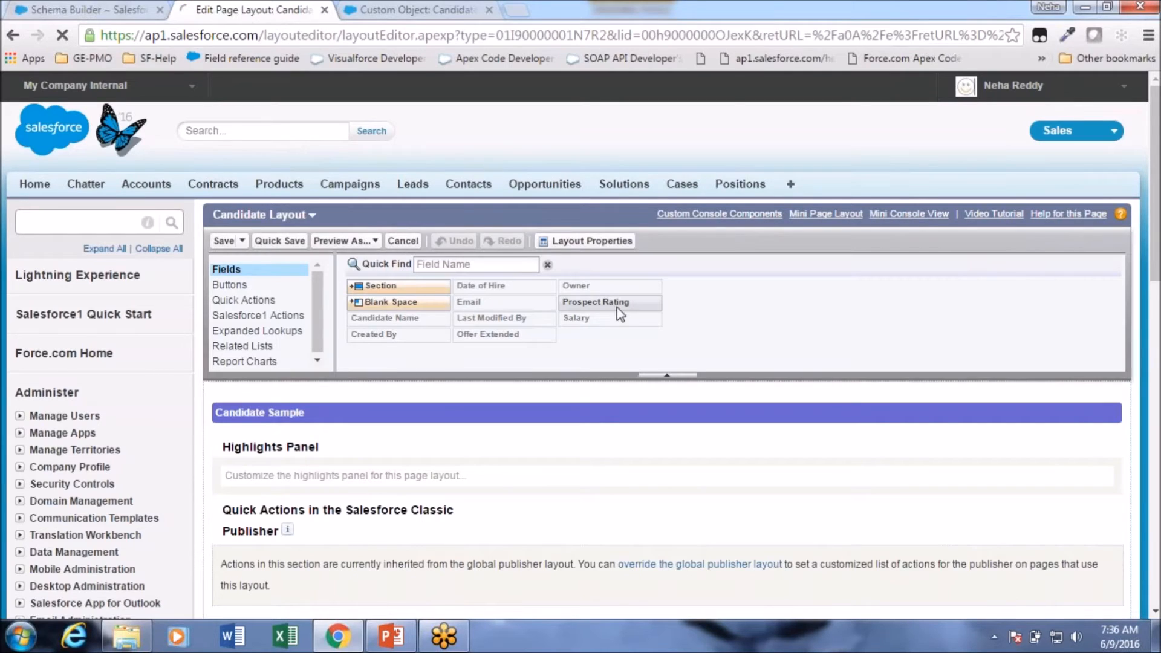
{"action": "left_click_drag", "start_coordinate": [604, 302], "coordinate": [628, 329]}
{"action": "left_click_drag", "start_coordinate": [758, 535], "coordinate": [790, 378]}
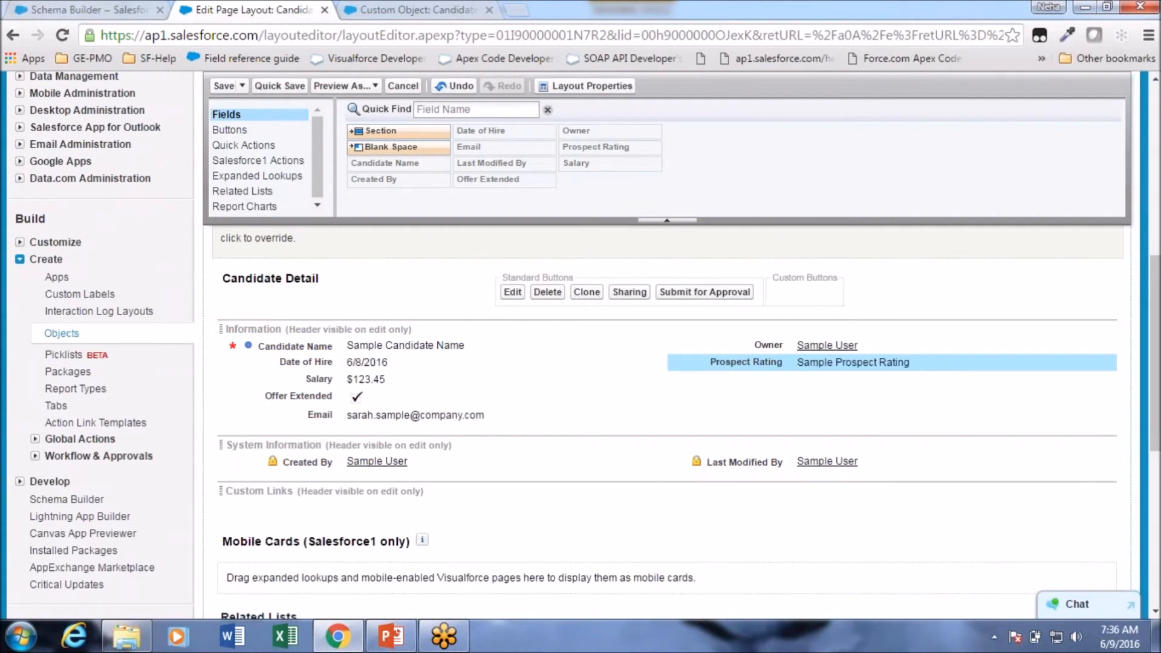
Save the Candidate page layout and check the Prospect Rating picklist on the new candidate form against the Candidate object in Schema Builder
{"action": "left_click", "coordinate": [223, 86]}
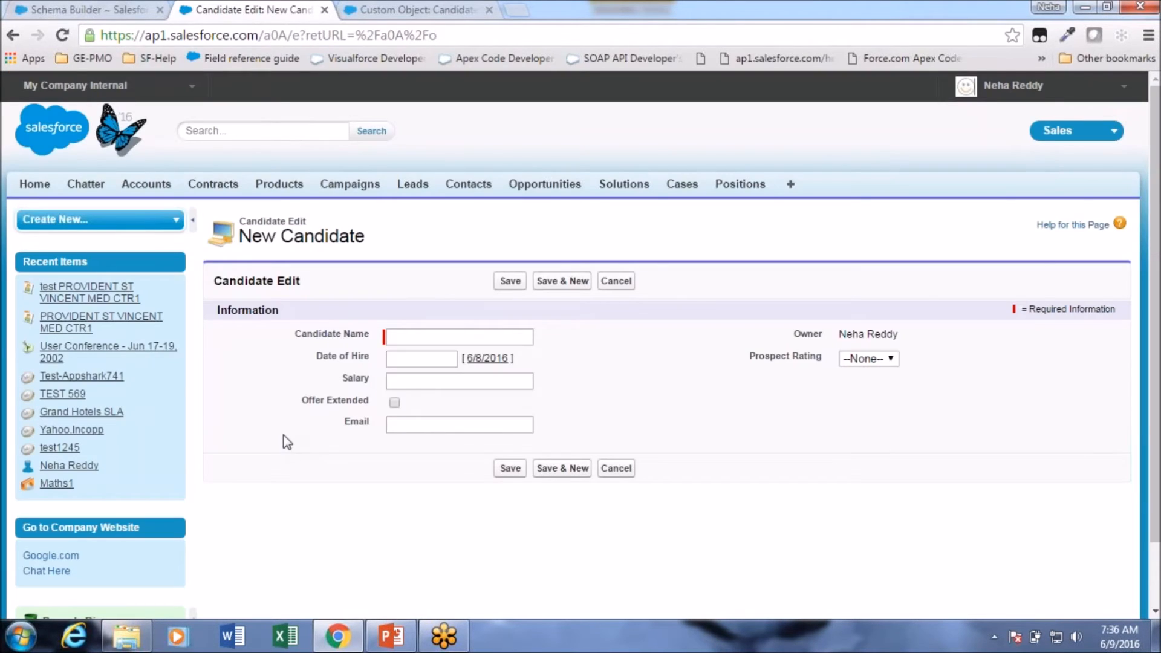
{"action": "left_click", "coordinate": [872, 363]}
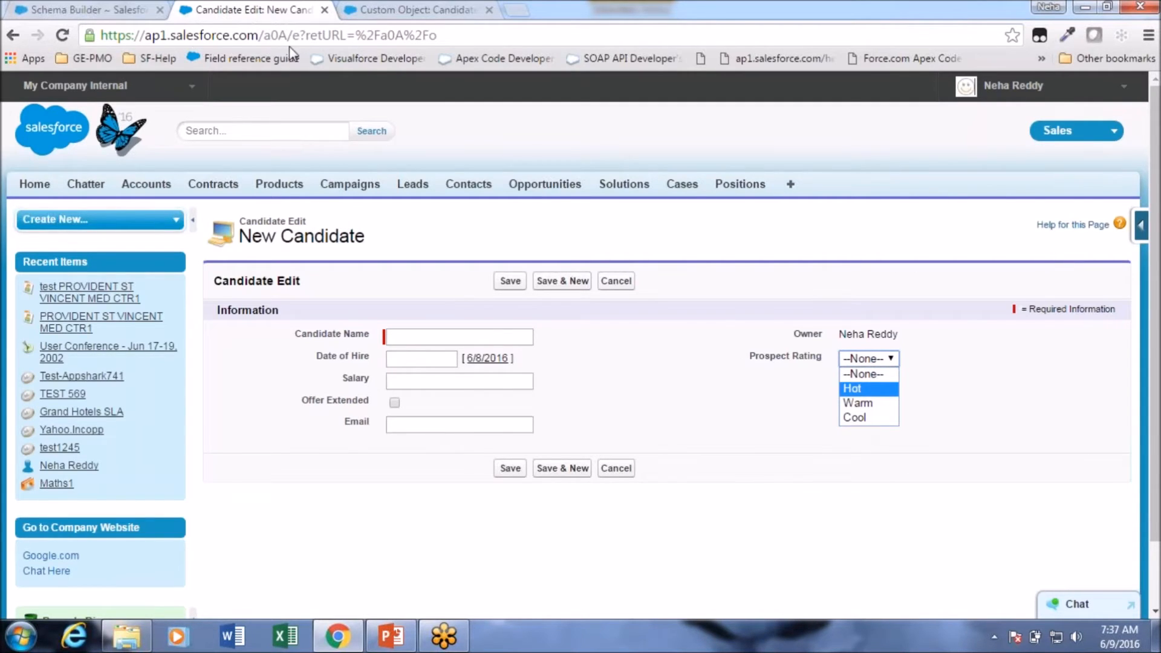
{"action": "left_click", "coordinate": [53, 10]}
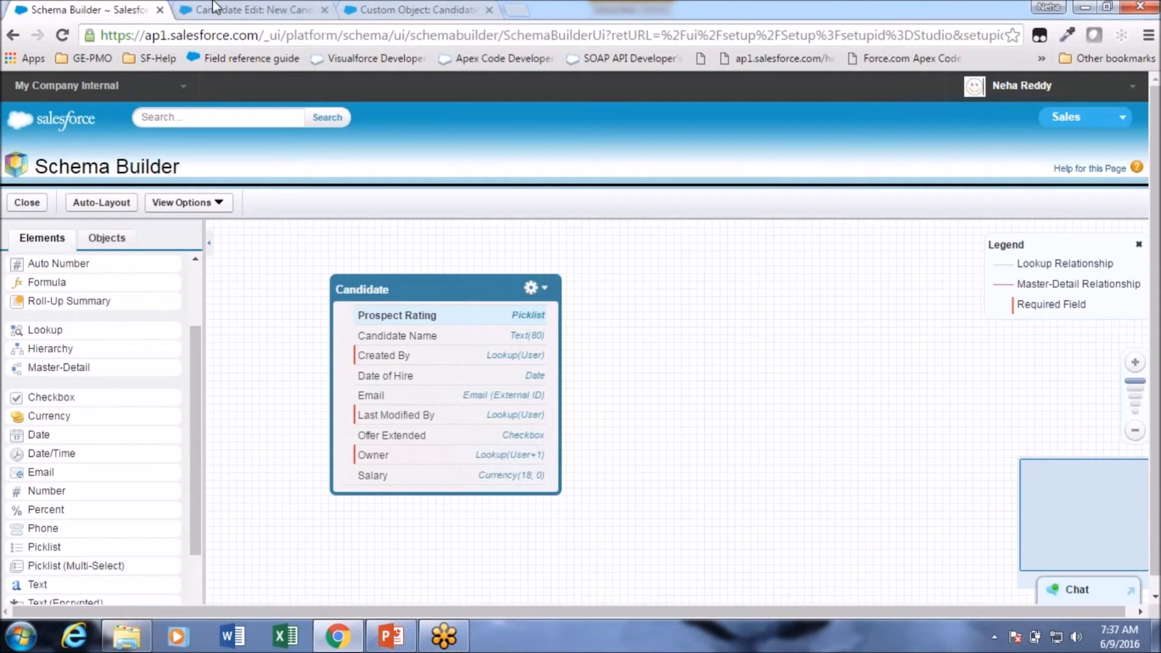
{"action": "left_click", "coordinate": [227, 17]}
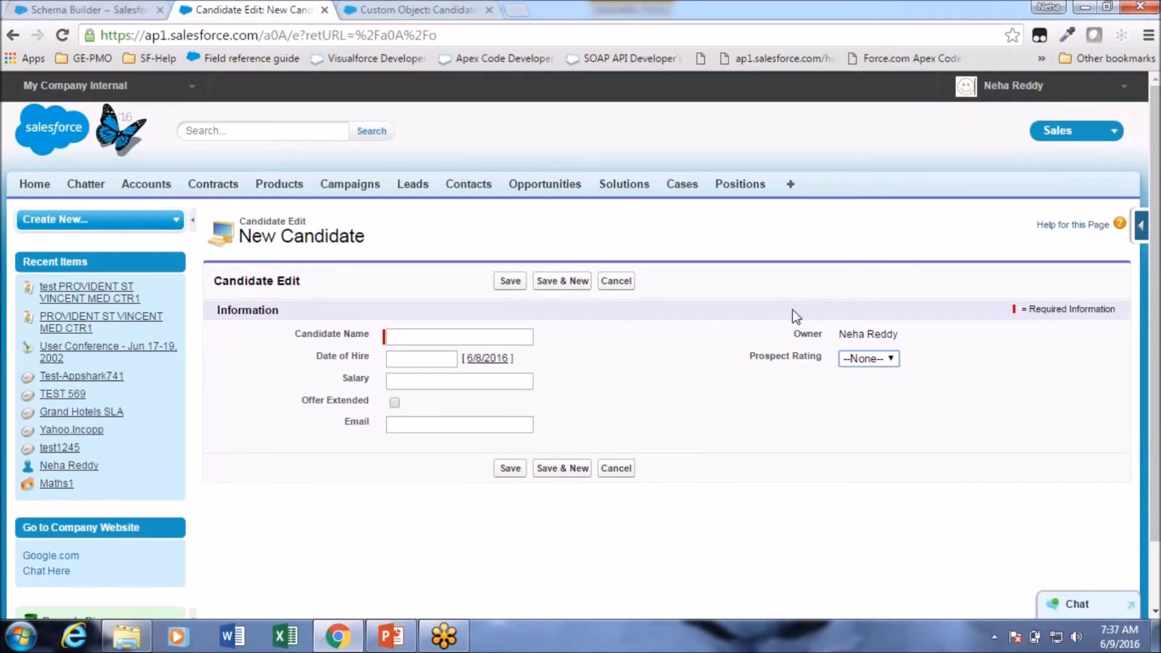
{"action": "left_click_drag", "start_coordinate": [749, 356], "coordinate": [826, 359]}
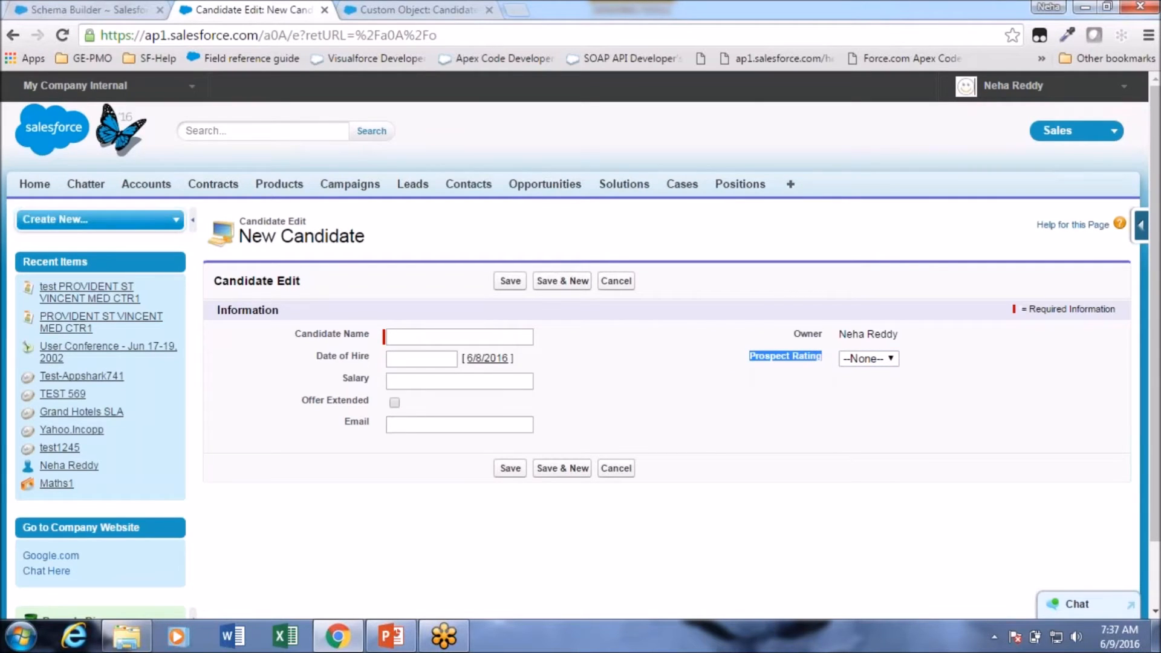
{"action": "left_click", "coordinate": [91, 13]}
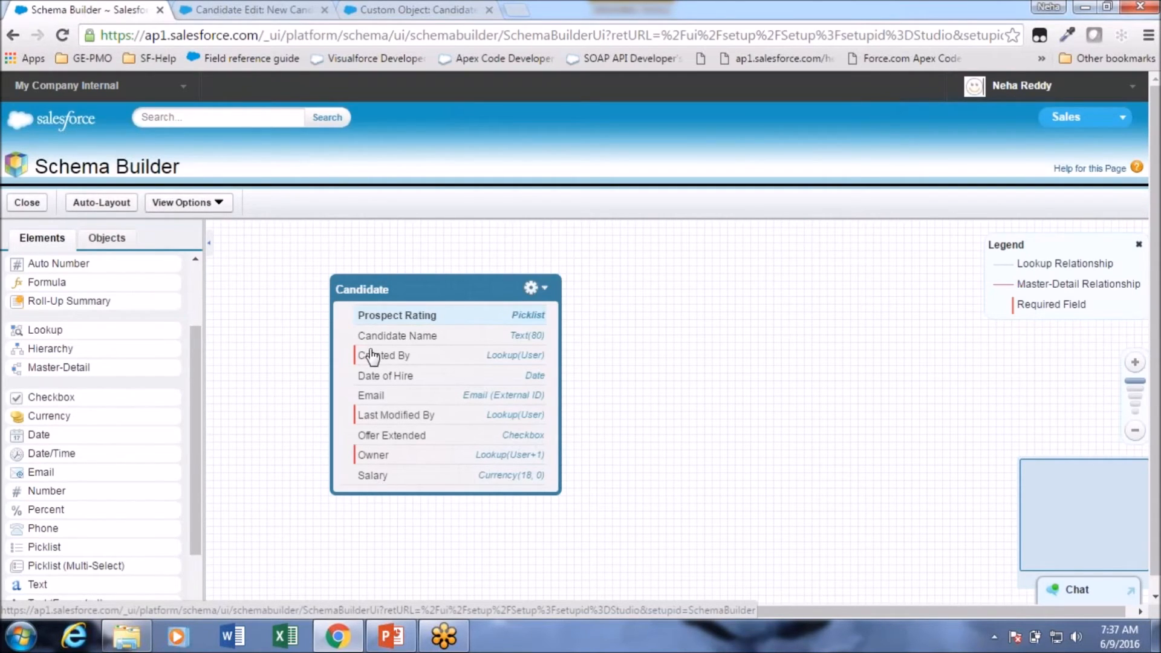
{"action": "left_click", "coordinate": [279, 11]}
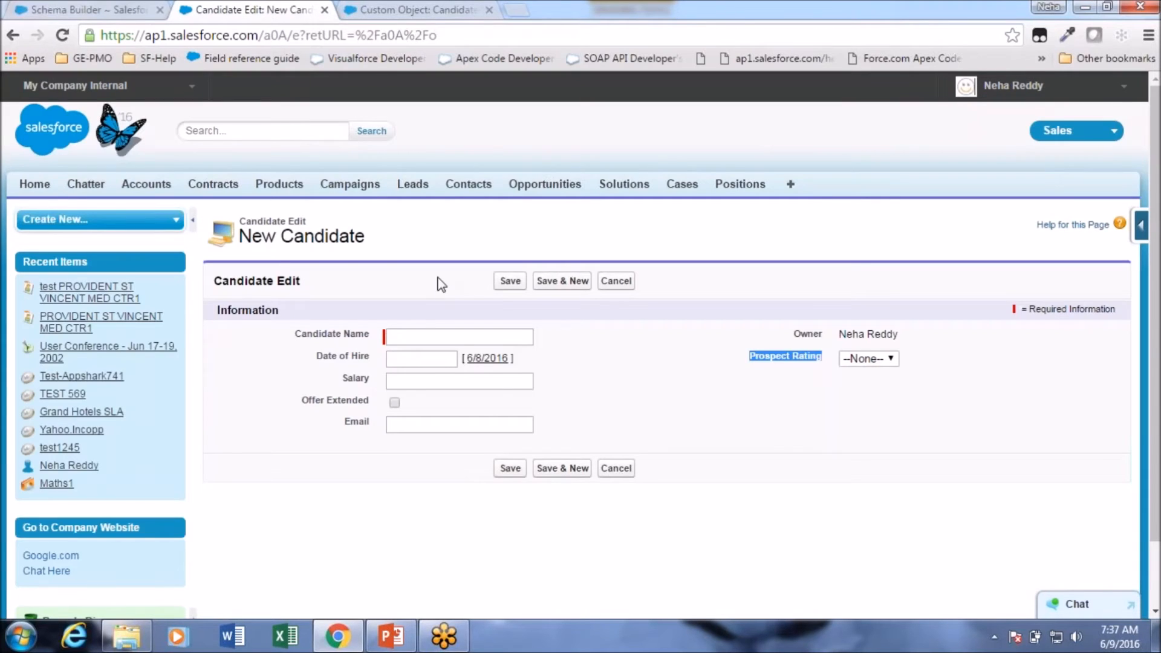
{"action": "left_click", "coordinate": [862, 361]}
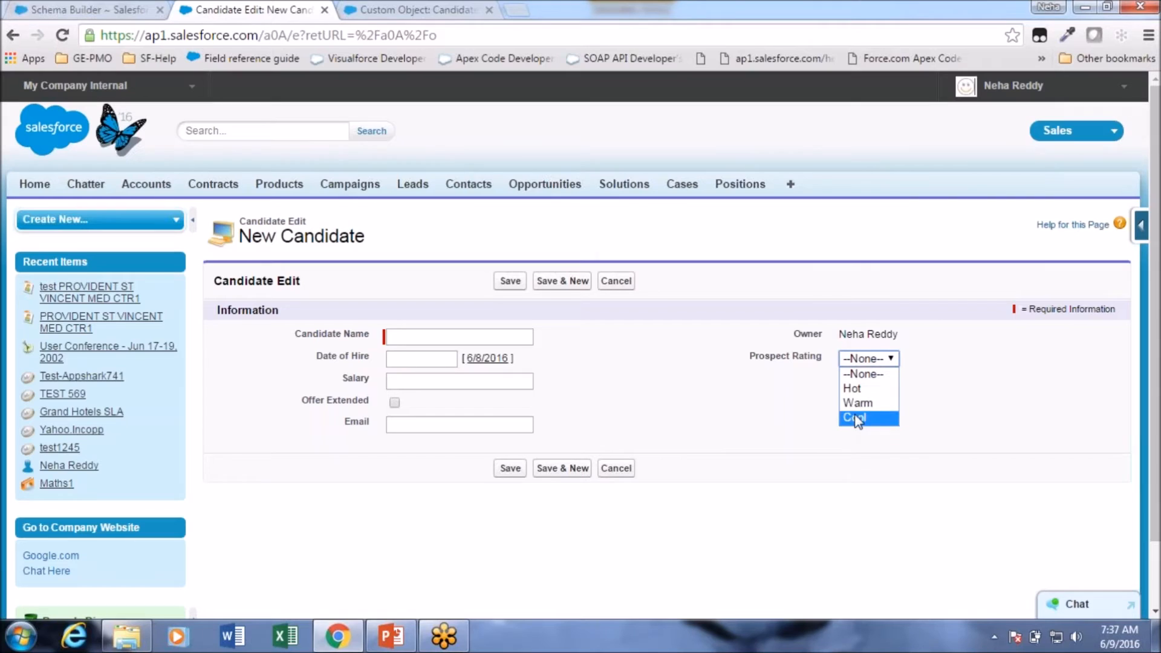
{"action": "left_click", "coordinate": [642, 374]}
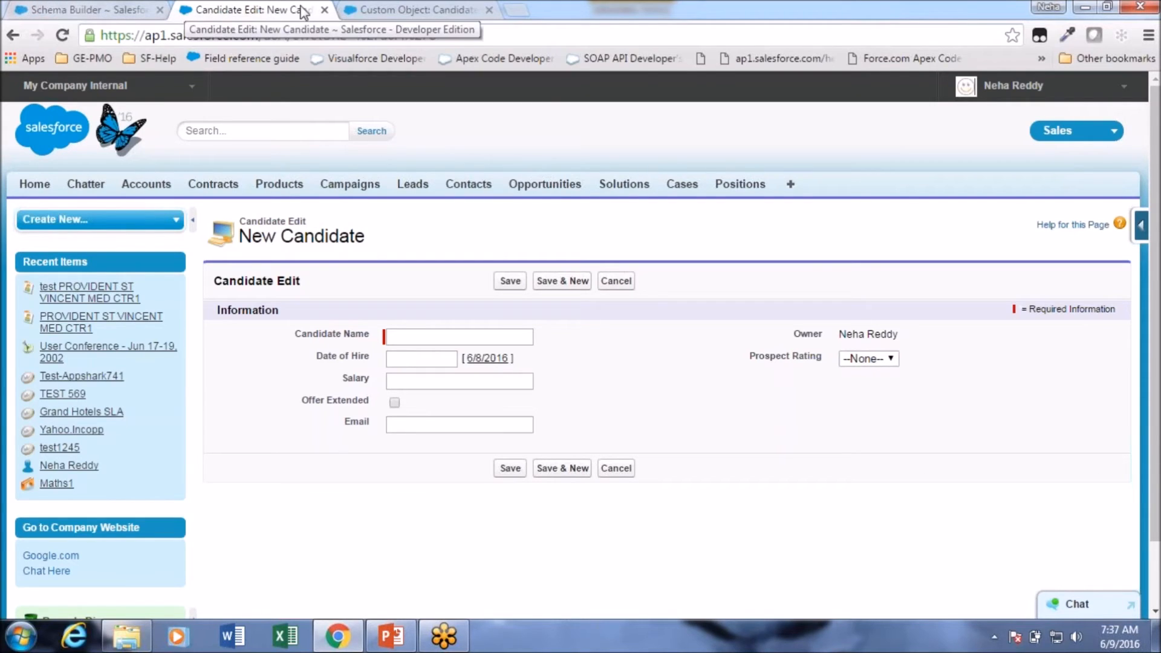
Review the Candidate object's custom fields list, then compare Schema Builder with the Prospect Rating field on the new candidate form
{"action": "left_click", "coordinate": [403, 11]}
{"action": "scroll", "coordinate": [145, 366], "scroll_direction": "down", "scroll_amount": 3}
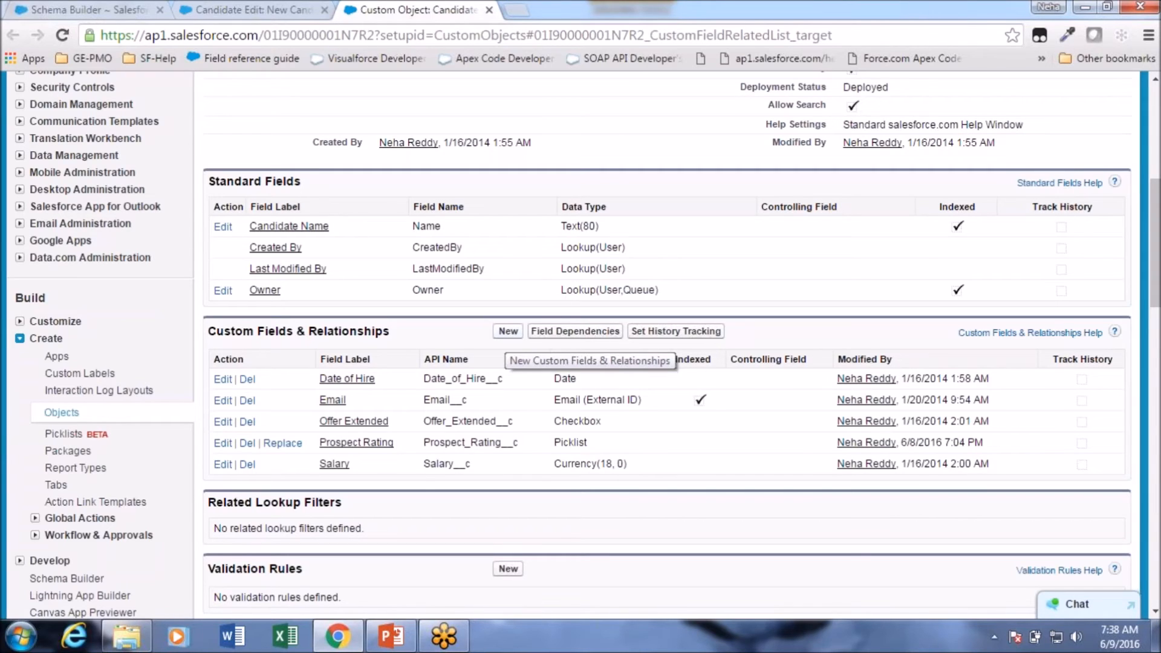
{"action": "left_click", "coordinate": [248, 15]}
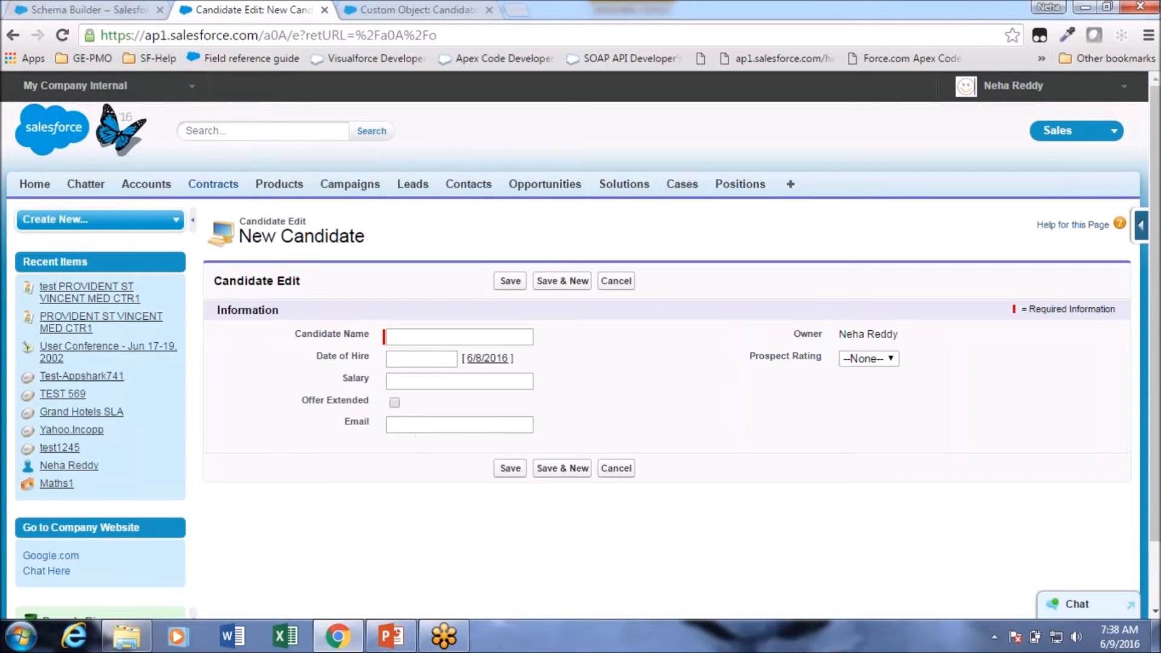
{"action": "left_click", "coordinate": [124, 11]}
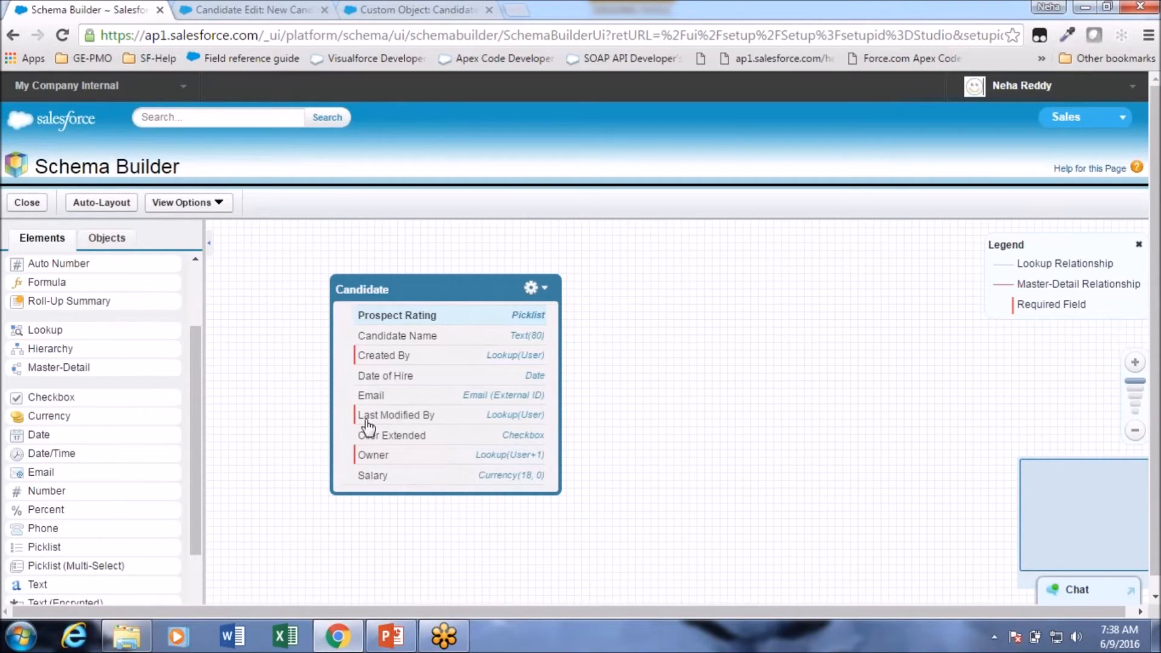
{"action": "left_click", "coordinate": [233, 9]}
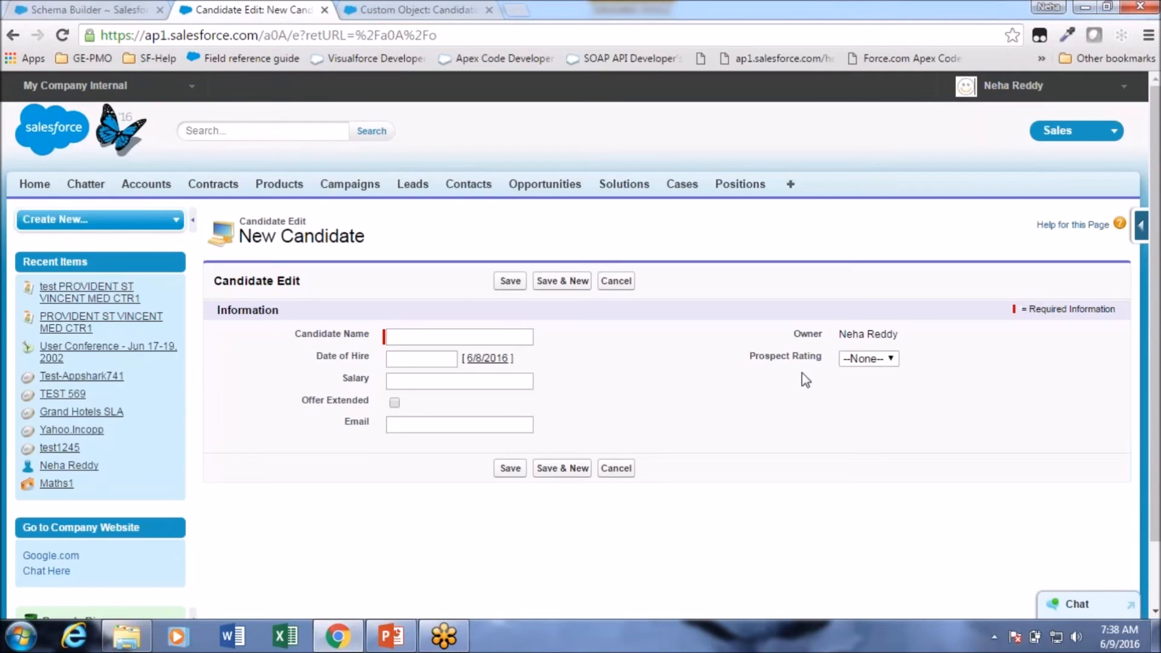
{"action": "triple_click", "coordinate": [755, 356]}
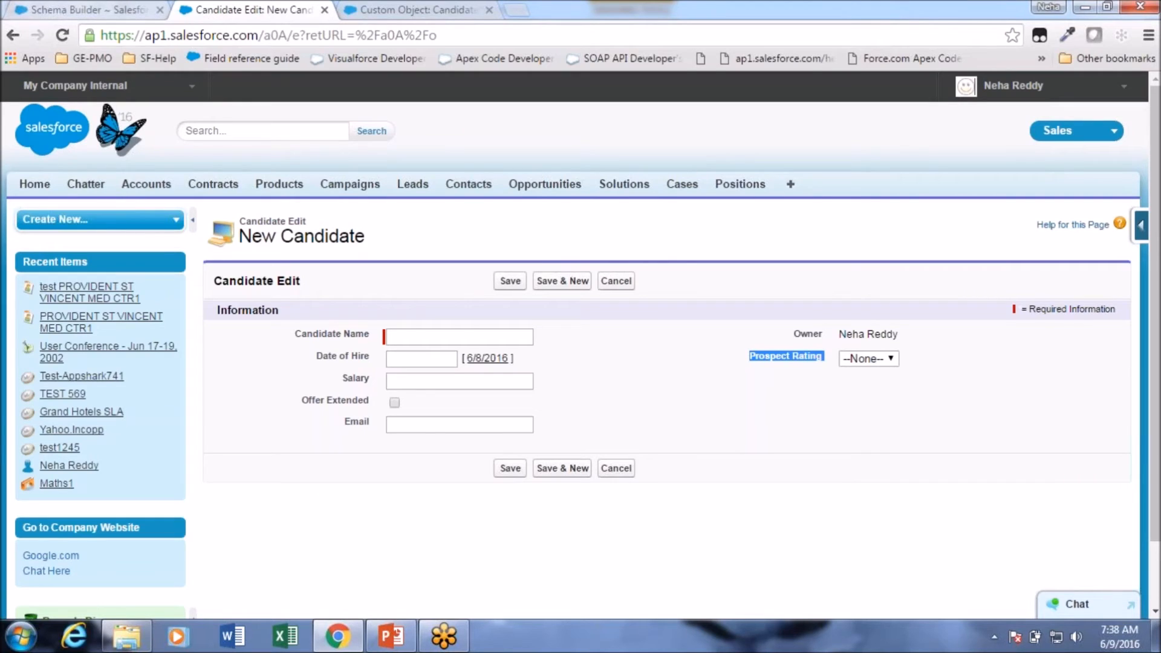
Start a new custom field on the Candidate object in Setup with the Text data type and continue to its details
{"action": "left_click", "coordinate": [366, 11]}
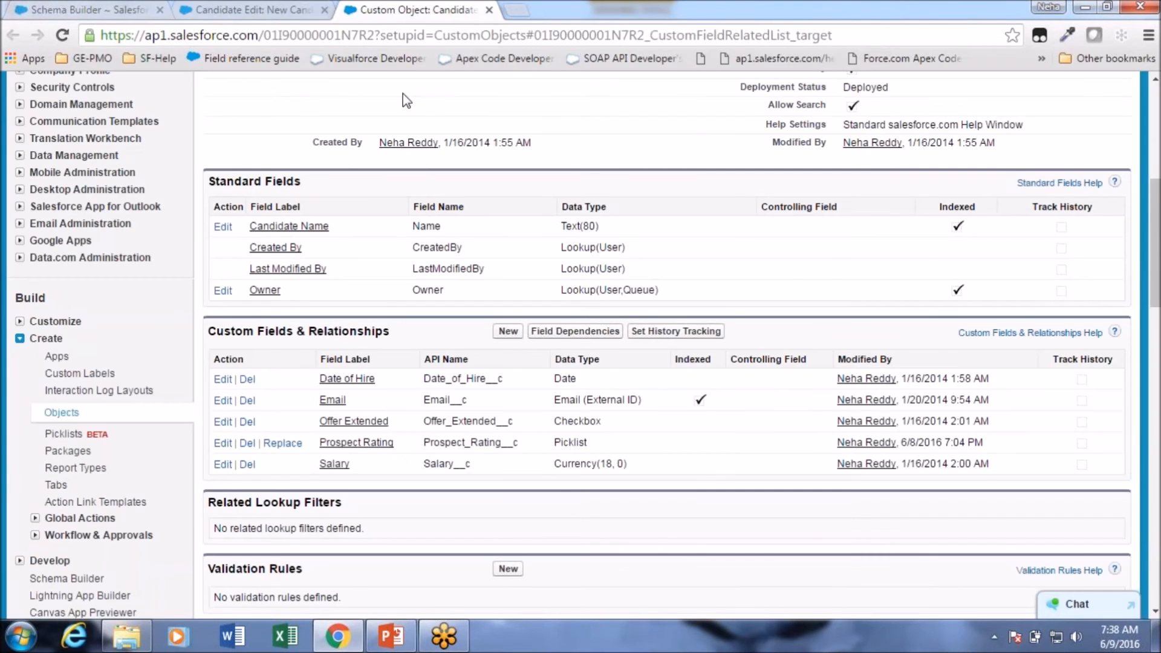
{"action": "left_click", "coordinate": [508, 330]}
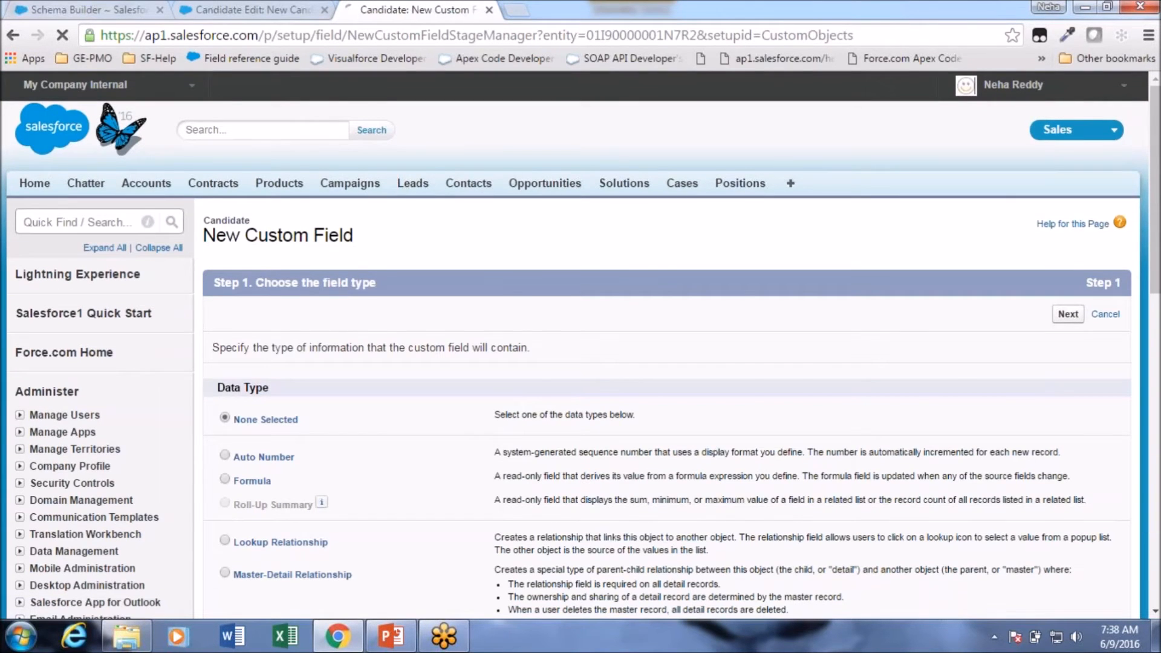
{"action": "scroll", "coordinate": [244, 484], "scroll_direction": "down", "scroll_amount": 5}
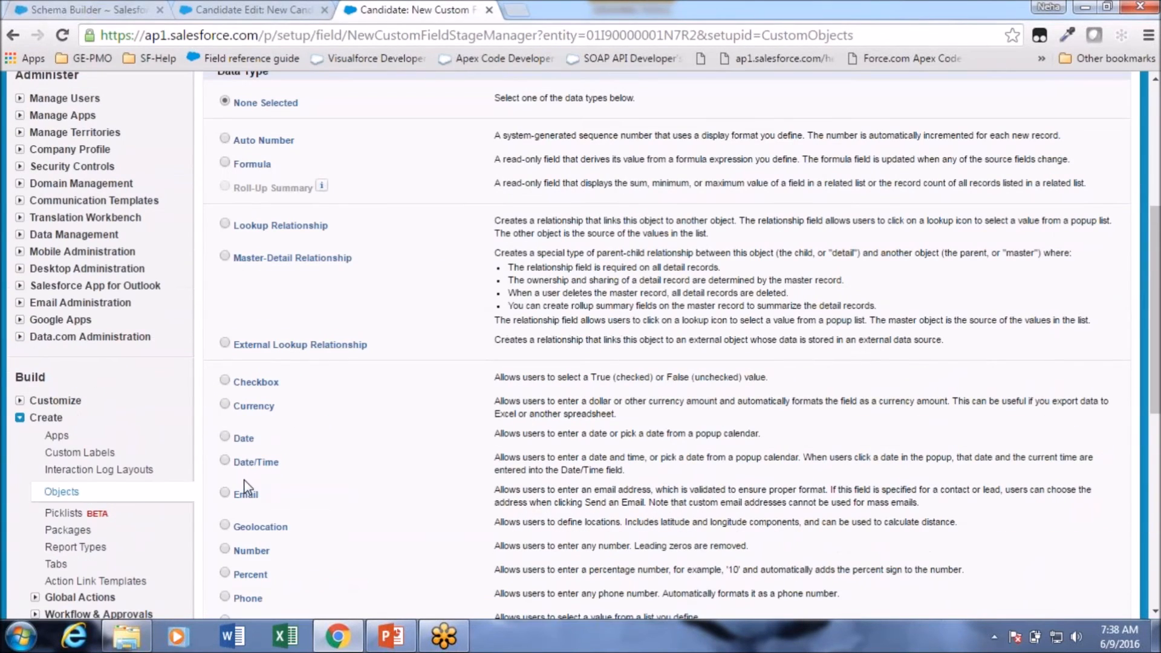
{"action": "scroll", "coordinate": [245, 487], "scroll_direction": "down", "scroll_amount": 1}
{"action": "left_click", "coordinate": [240, 589]}
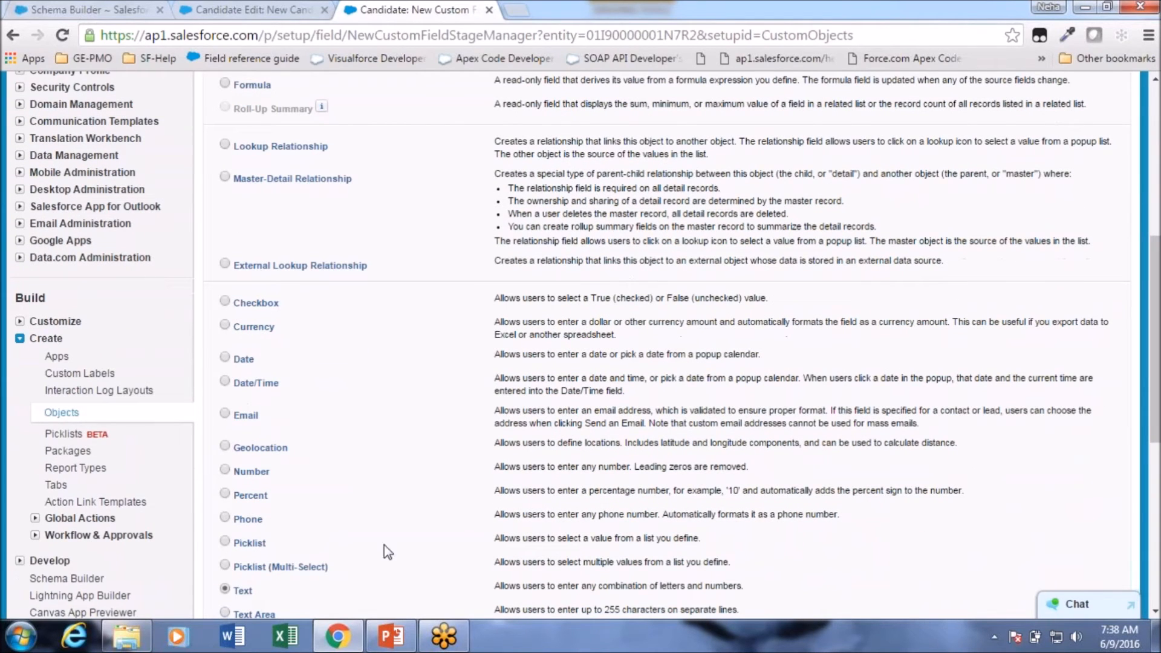
{"action": "scroll", "coordinate": [1076, 272], "scroll_direction": "up", "scroll_amount": 3}
{"action": "left_click", "coordinate": [1067, 78]}
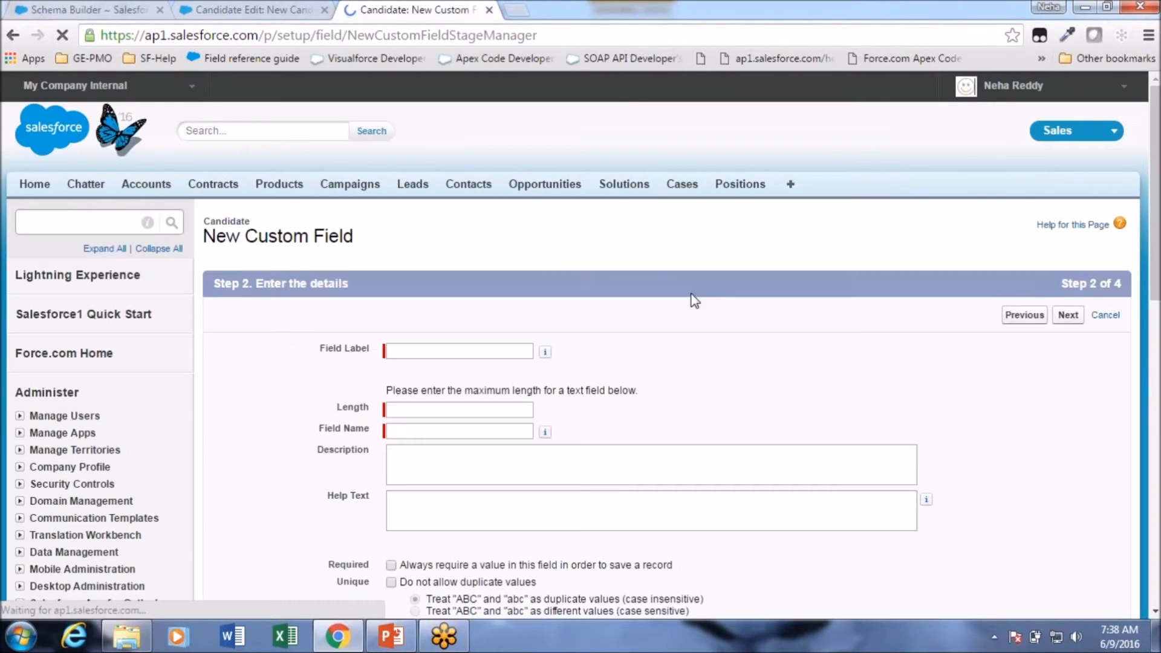
Set the new text field's label and field name to Test and its length to 20
{"action": "scroll", "coordinate": [433, 321], "scroll_direction": "down", "scroll_amount": 1}
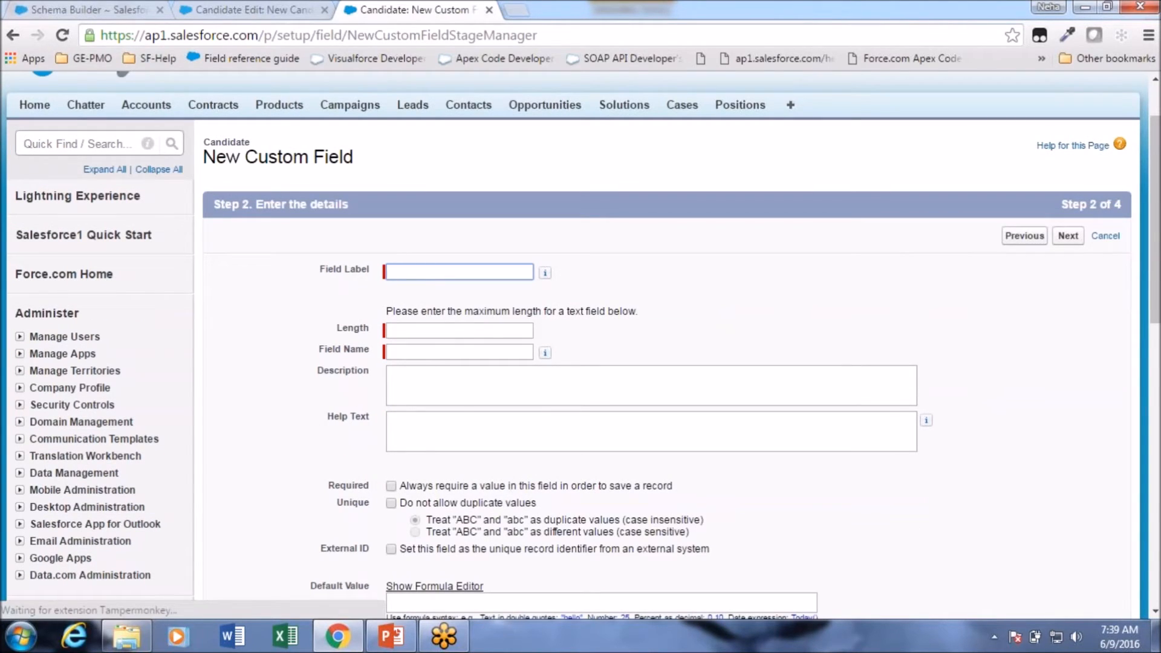
{"action": "type", "text": "Test"}
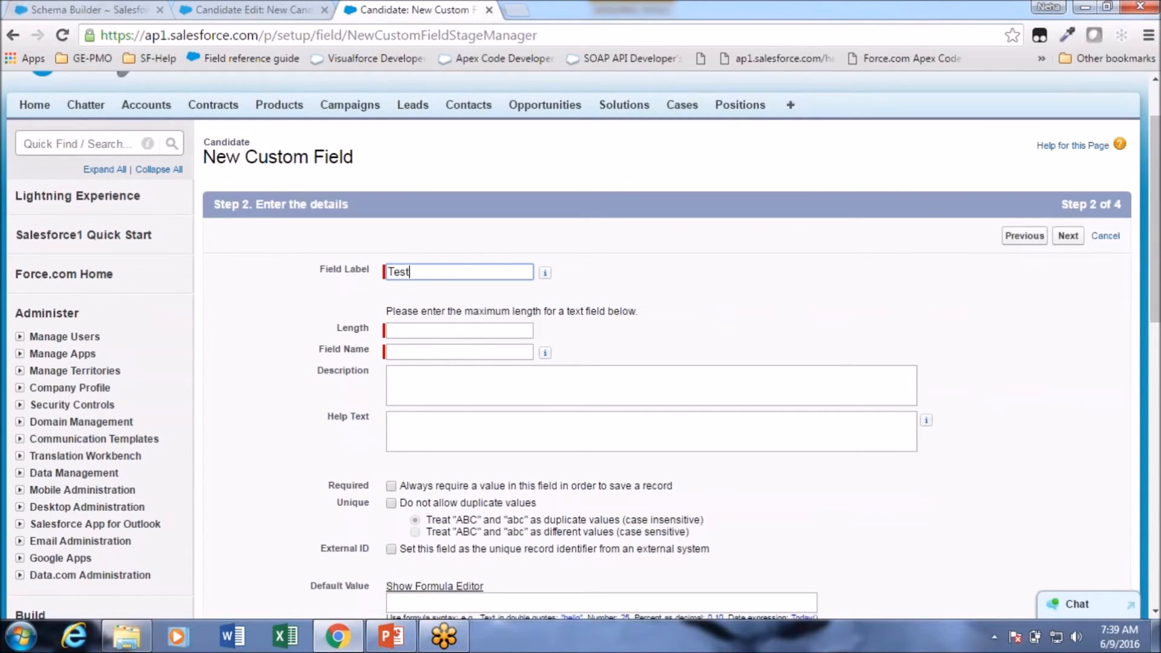
{"action": "left_click", "coordinate": [448, 351]}
{"action": "left_click", "coordinate": [440, 330]}
{"action": "type", "text": "sdfds"}
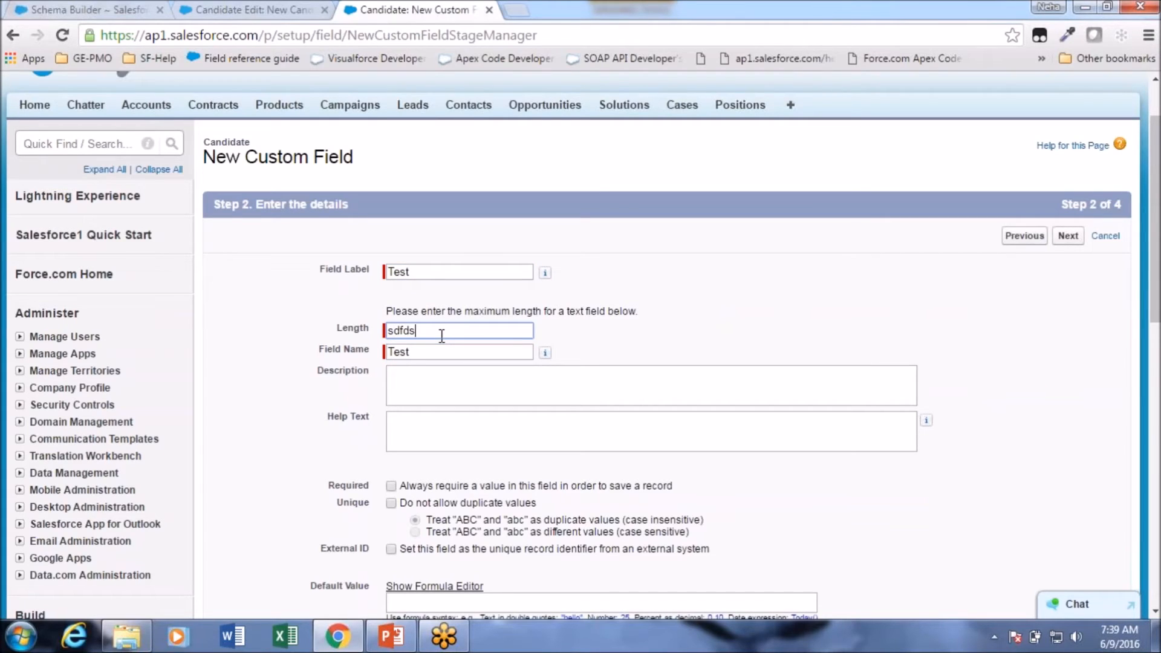
{"action": "key", "text": "ctrl+a"}
{"action": "type", "text": "20"}
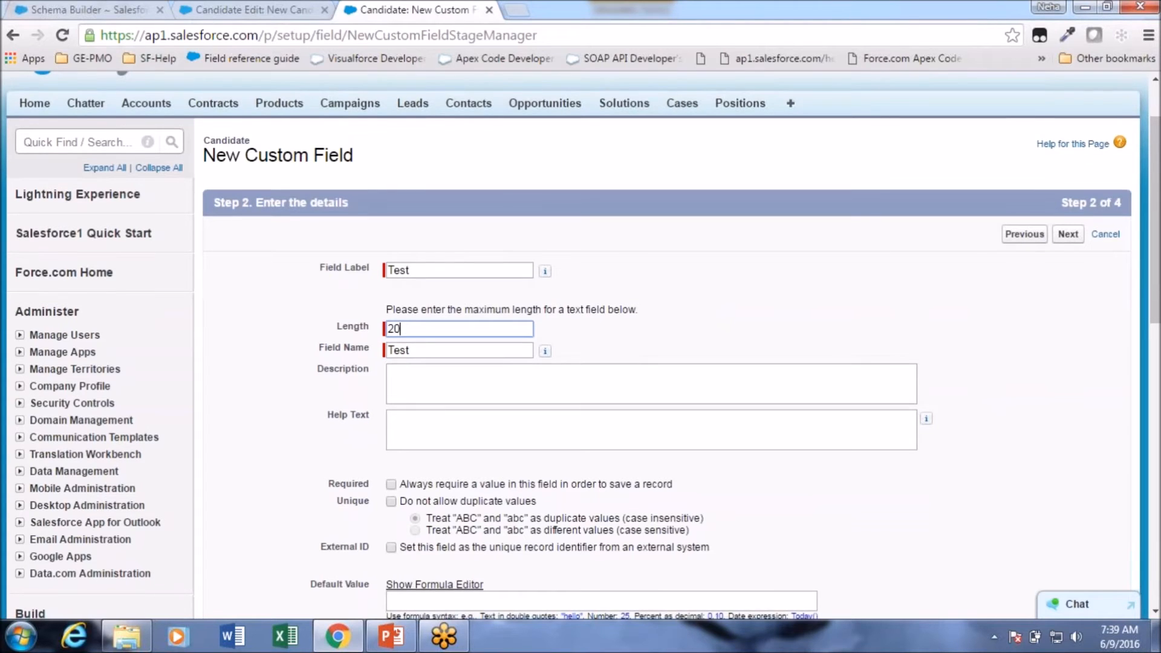
Continue to field-level security and make the Test field visible to all profiles
{"action": "scroll", "coordinate": [894, 452], "scroll_direction": "down", "scroll_amount": 2}
{"action": "left_click", "coordinate": [1068, 156]}
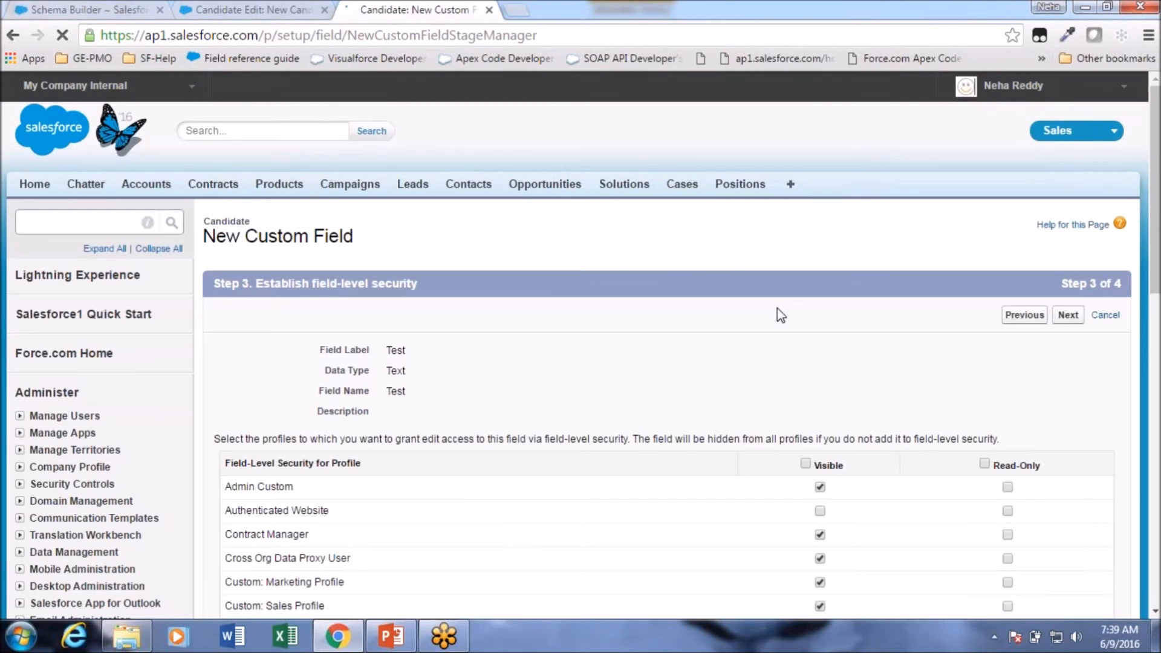
{"action": "scroll", "coordinate": [783, 357], "scroll_direction": "down", "scroll_amount": 2}
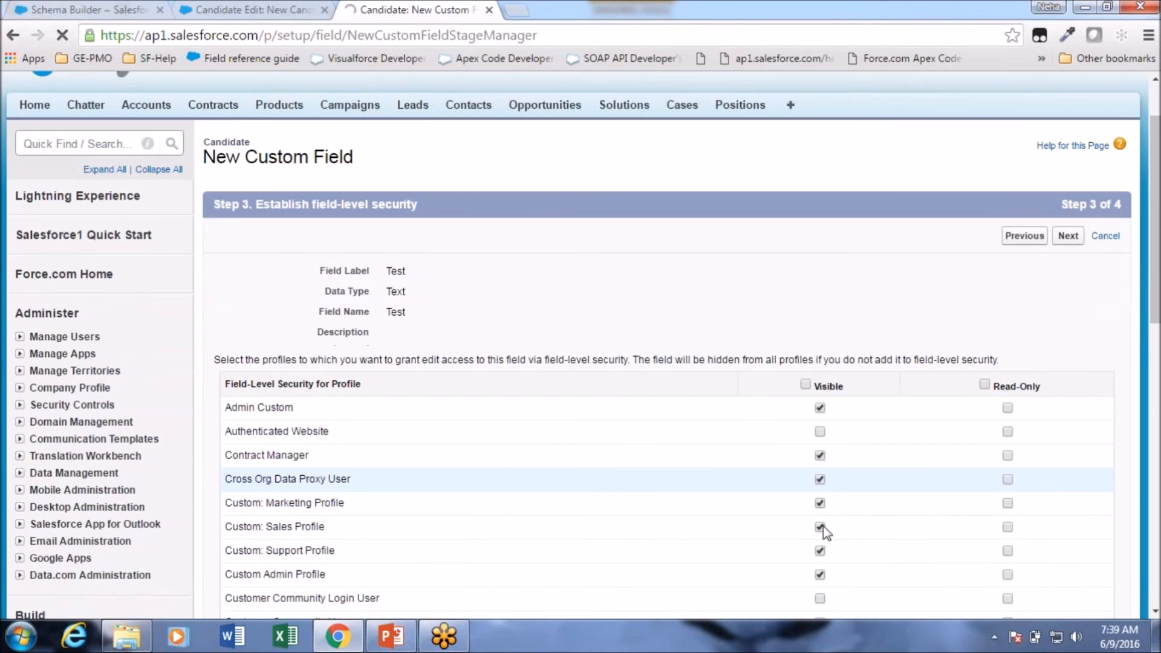
{"action": "left_click", "coordinate": [805, 385]}
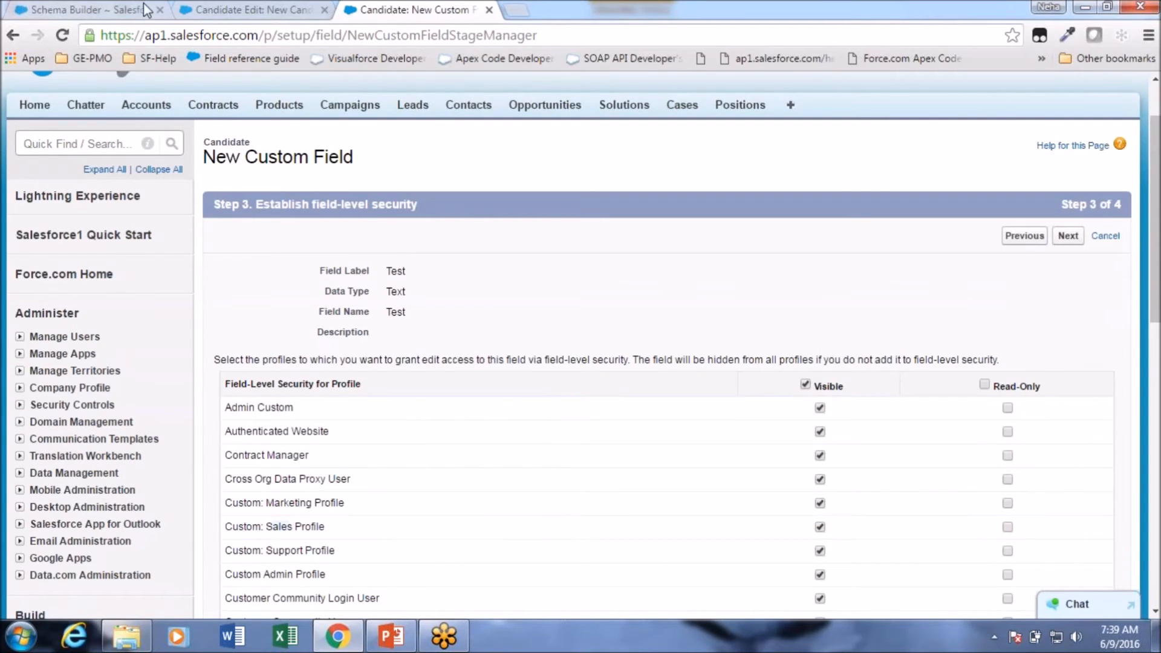
Compare the custom field wizard's field-level security step with the Prospect Rating field on the candidate form and in Schema Builder
{"action": "left_click", "coordinate": [244, 12]}
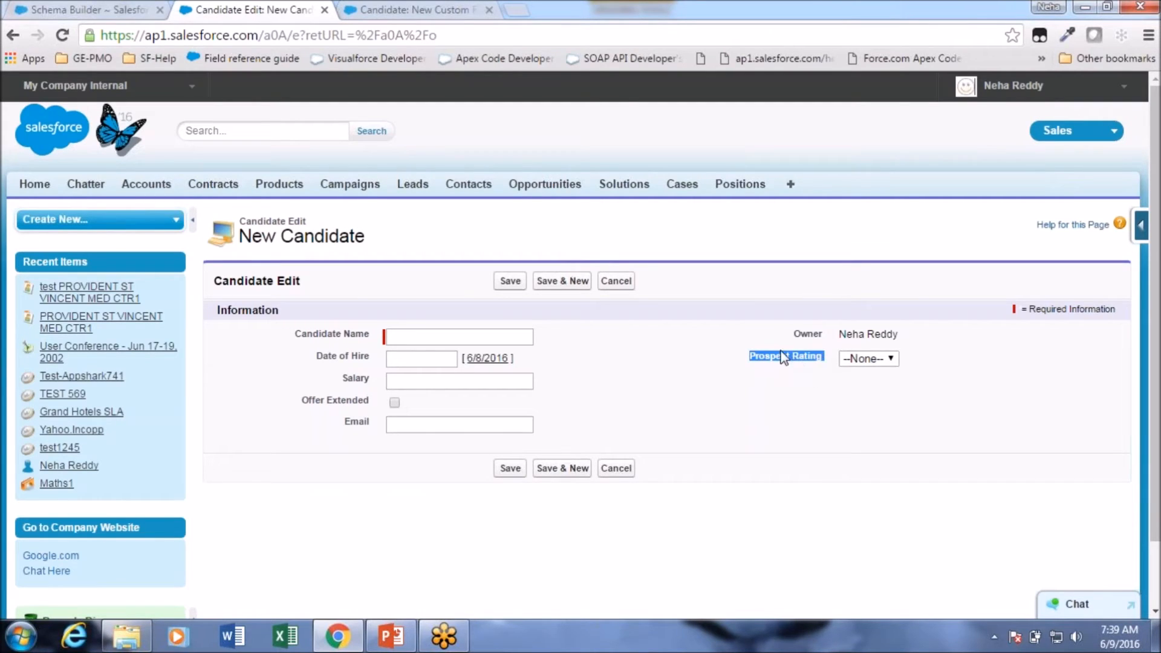
{"action": "left_click", "coordinate": [387, 10]}
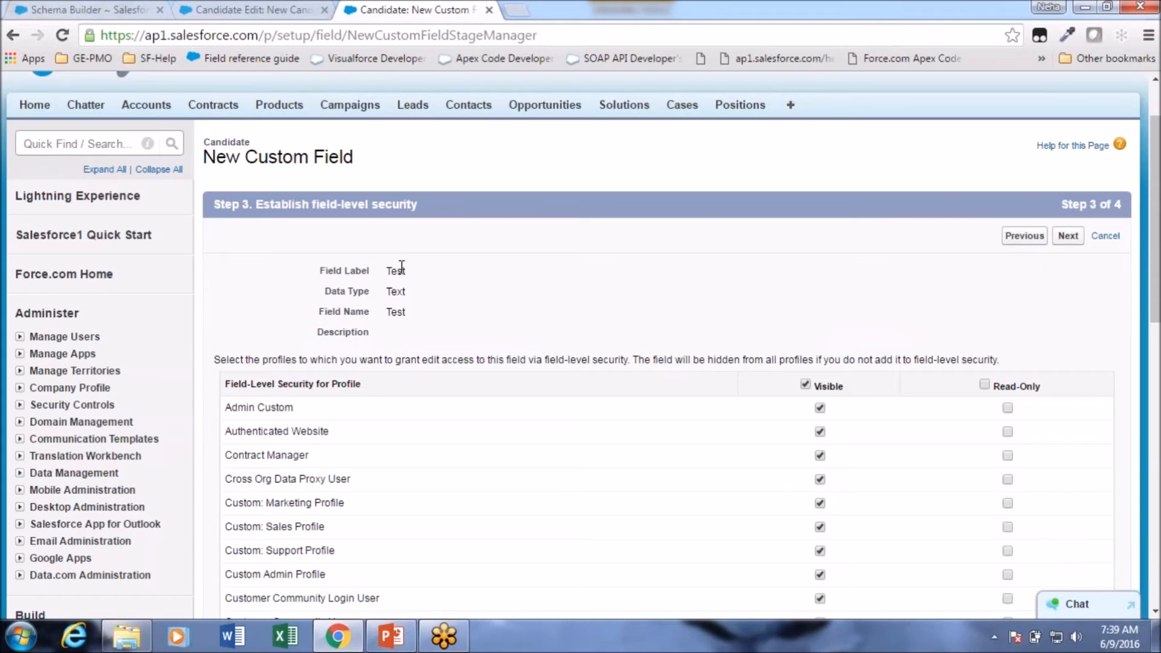
{"action": "left_click", "coordinate": [264, 12]}
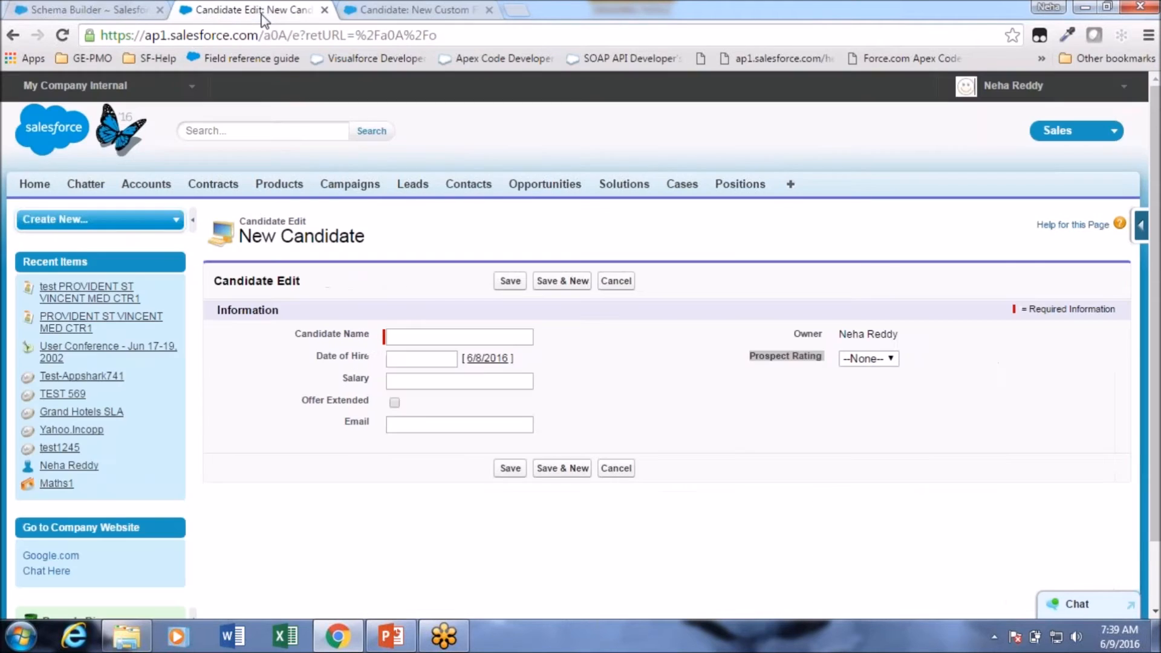
{"action": "left_click_drag", "start_coordinate": [748, 357], "coordinate": [826, 360]}
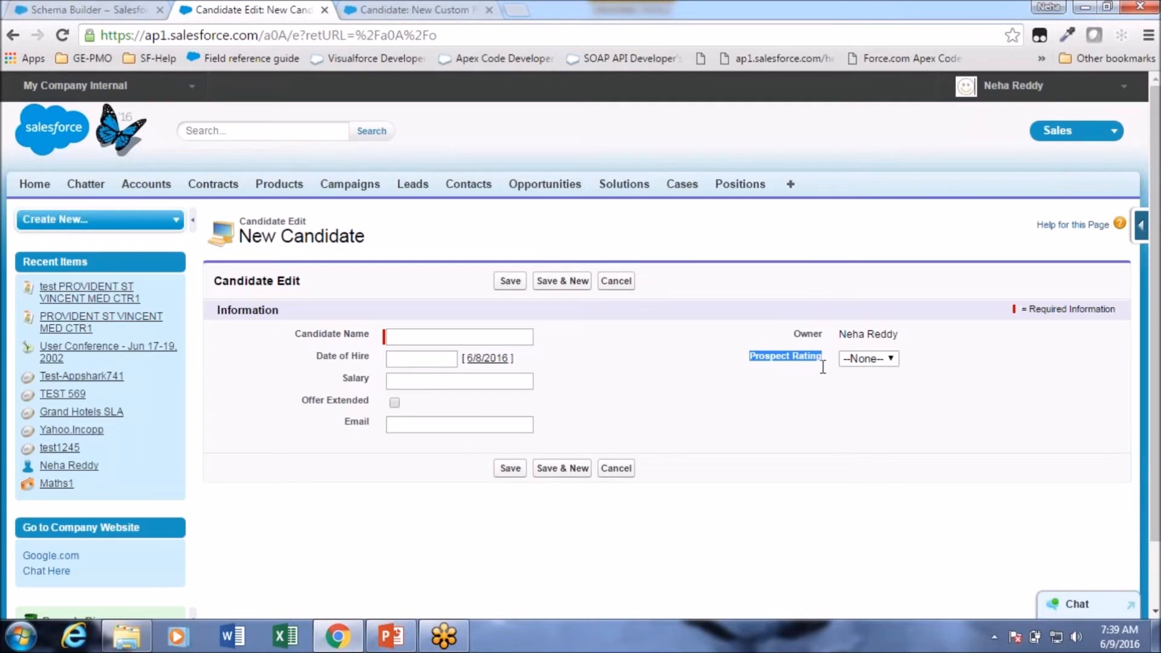
{"action": "left_click", "coordinate": [67, 9]}
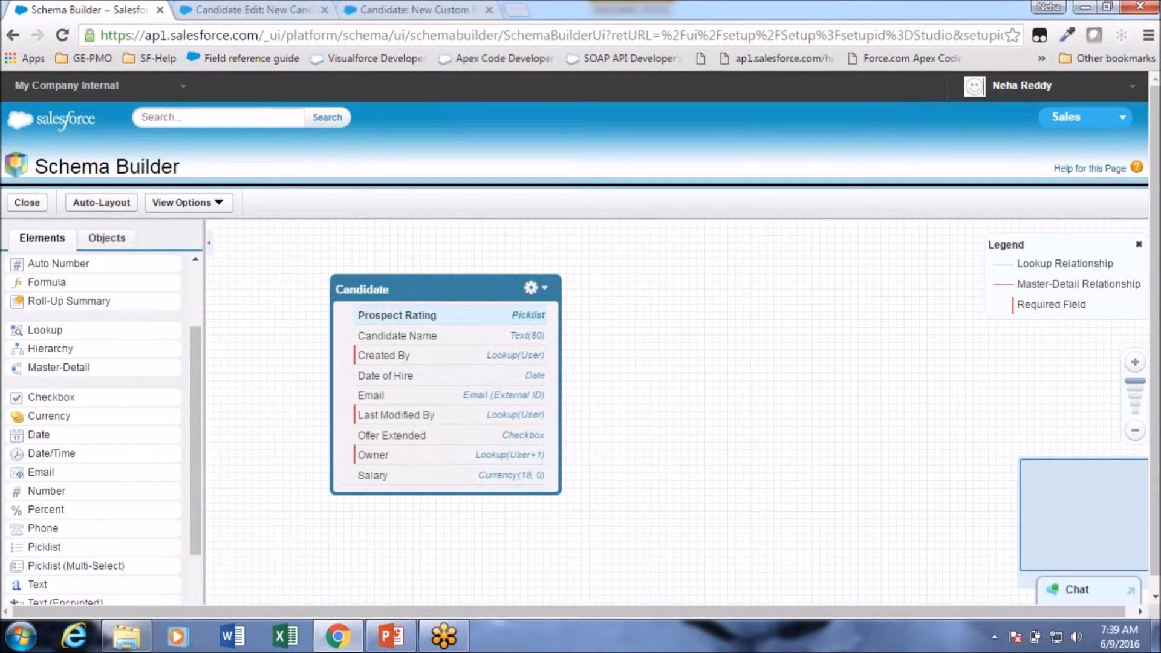
{"action": "left_click", "coordinate": [392, 11]}
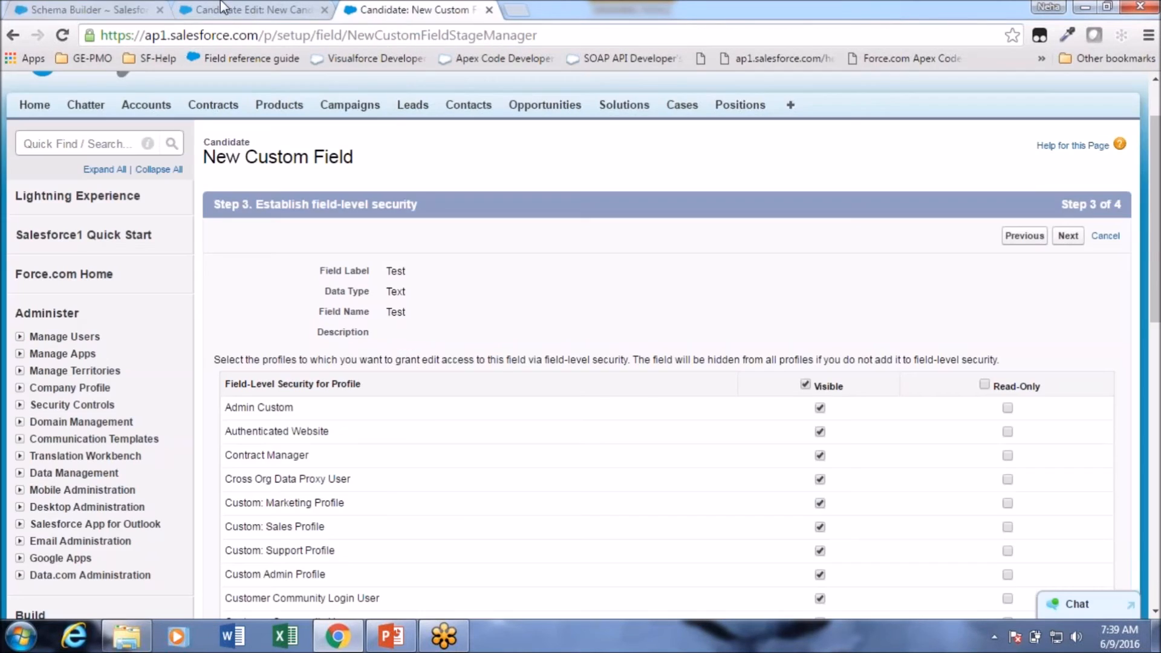
{"action": "left_click", "coordinate": [64, 11]}
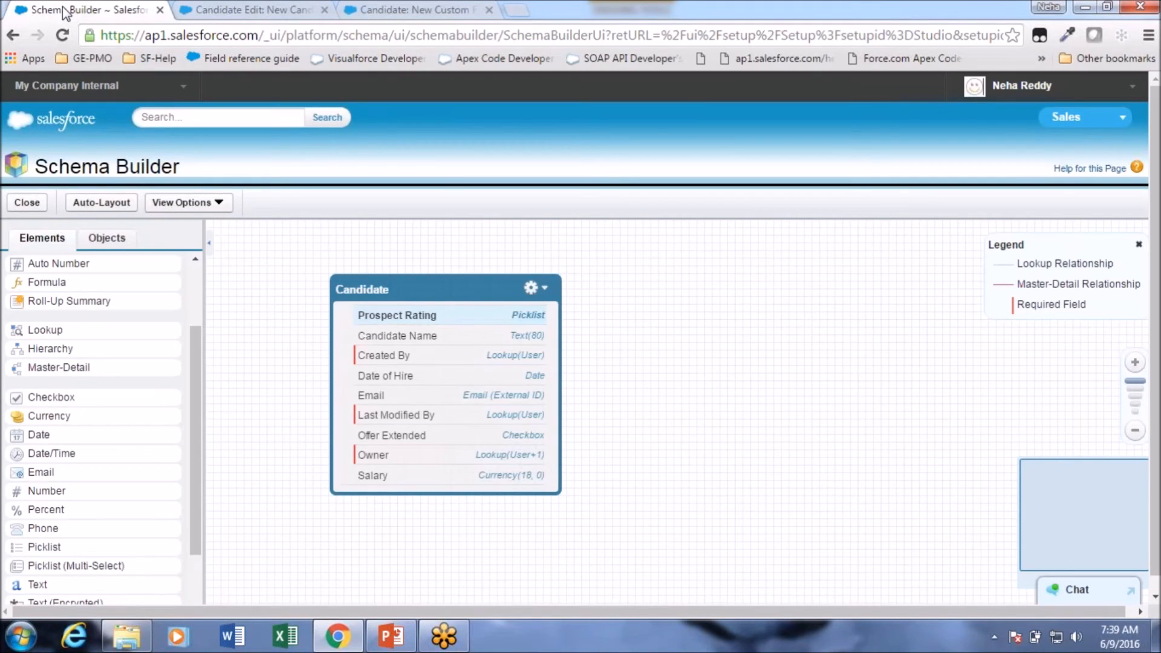
{"action": "left_click", "coordinate": [257, 13]}
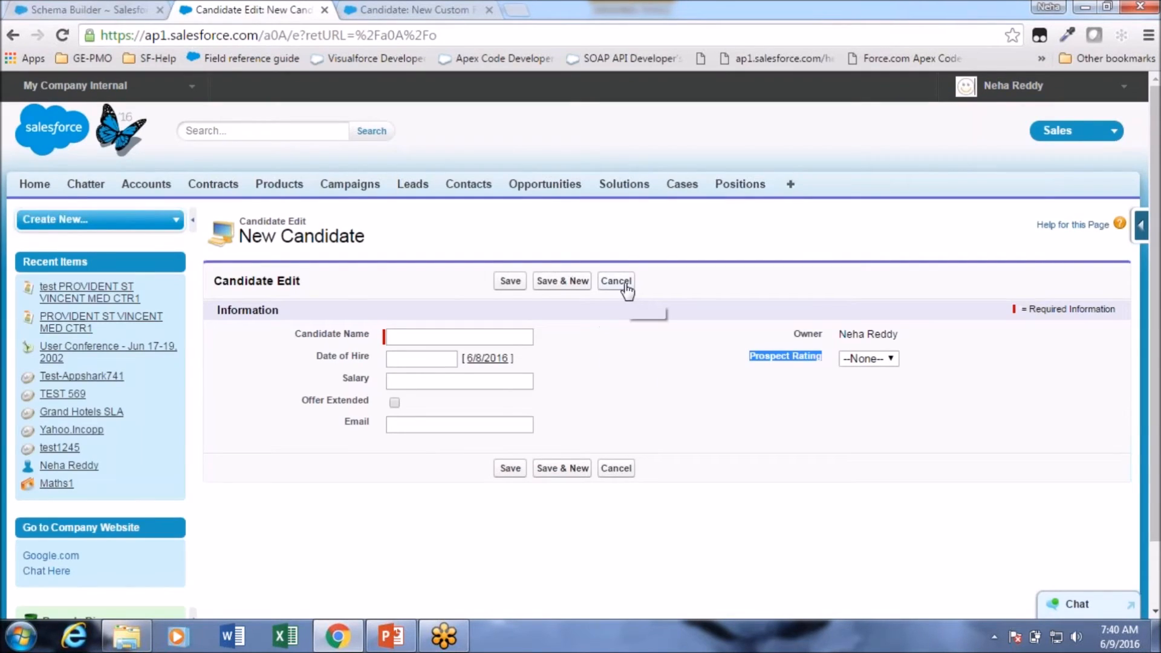
{"action": "key", "text": "ctrl+Tab"}
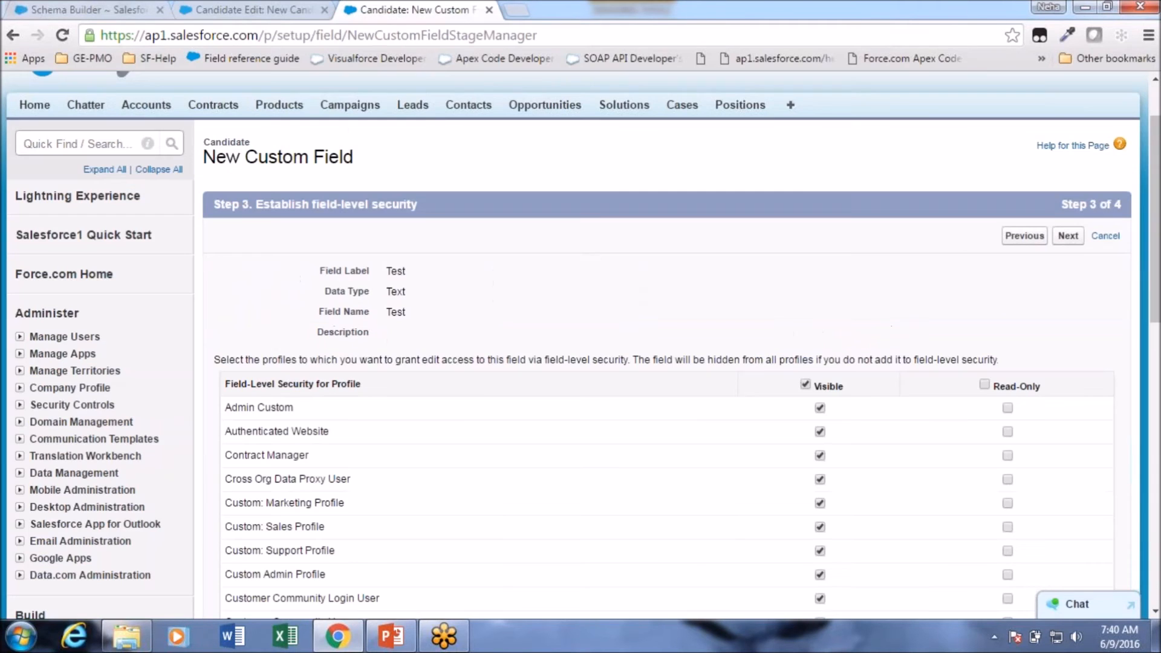
Cancel the creation of the new Test field on the Candidate object
{"action": "left_click", "coordinate": [1104, 237]}
{"action": "key", "text": "ctrl+shift+Tab"}
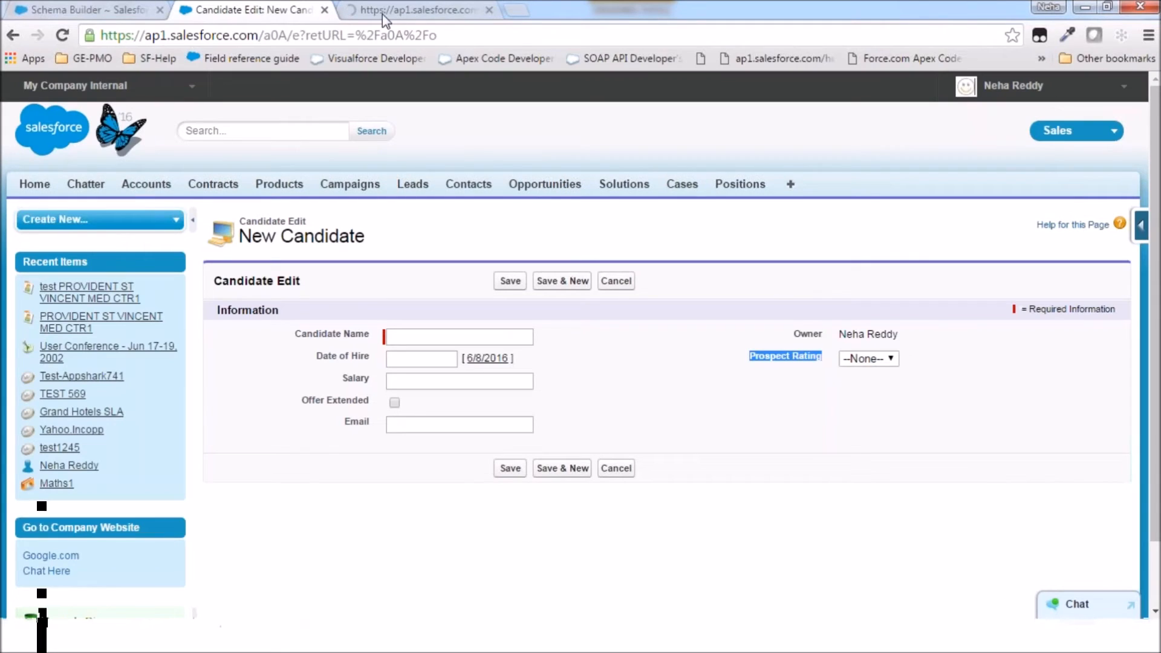
{"action": "key", "text": "ctrl+Tab"}
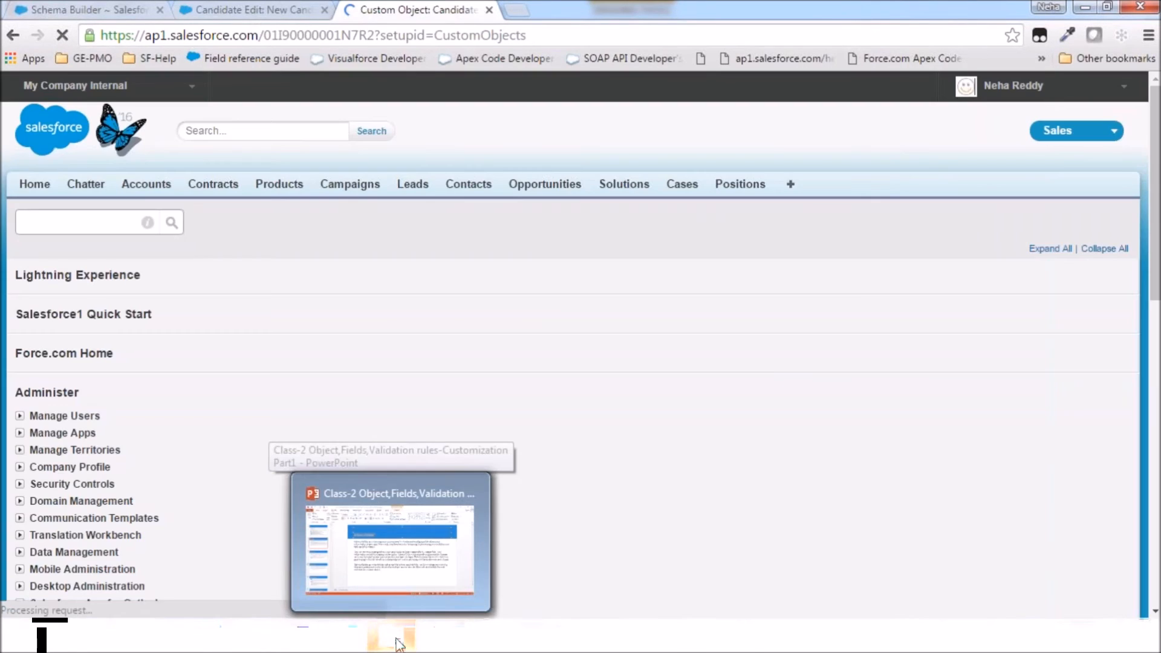
Switch to PowerPoint and highlight the Schema Builder slide's sentence about eliminating the need to click from page to page
{"action": "left_click", "coordinate": [397, 641]}
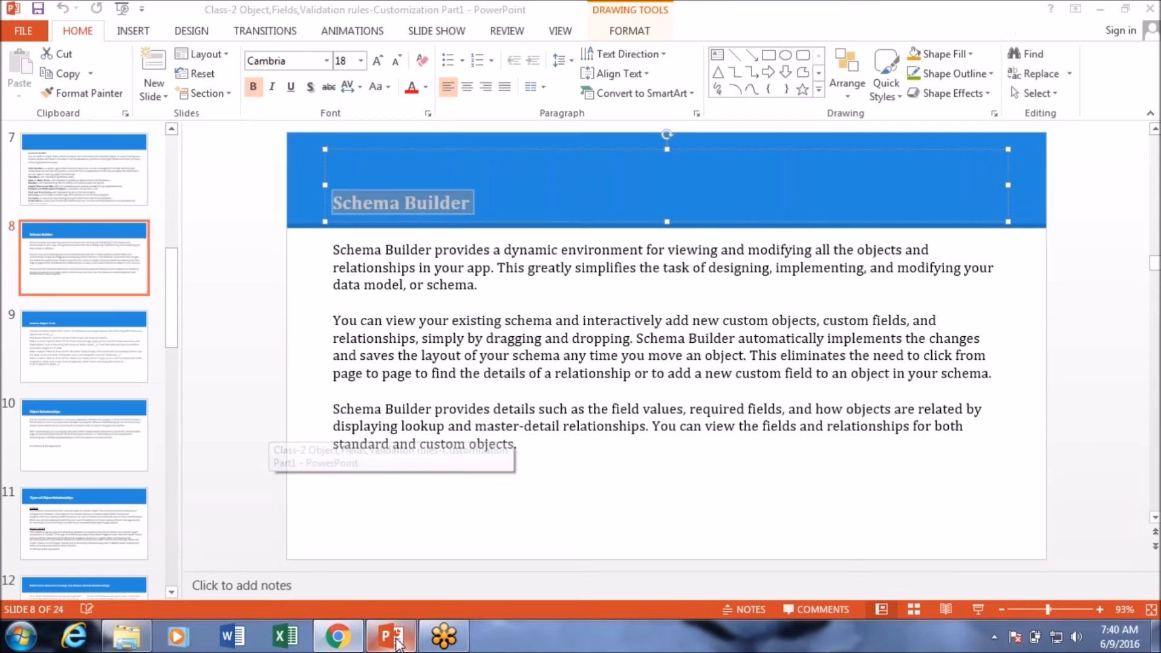
{"action": "left_click", "coordinate": [364, 438]}
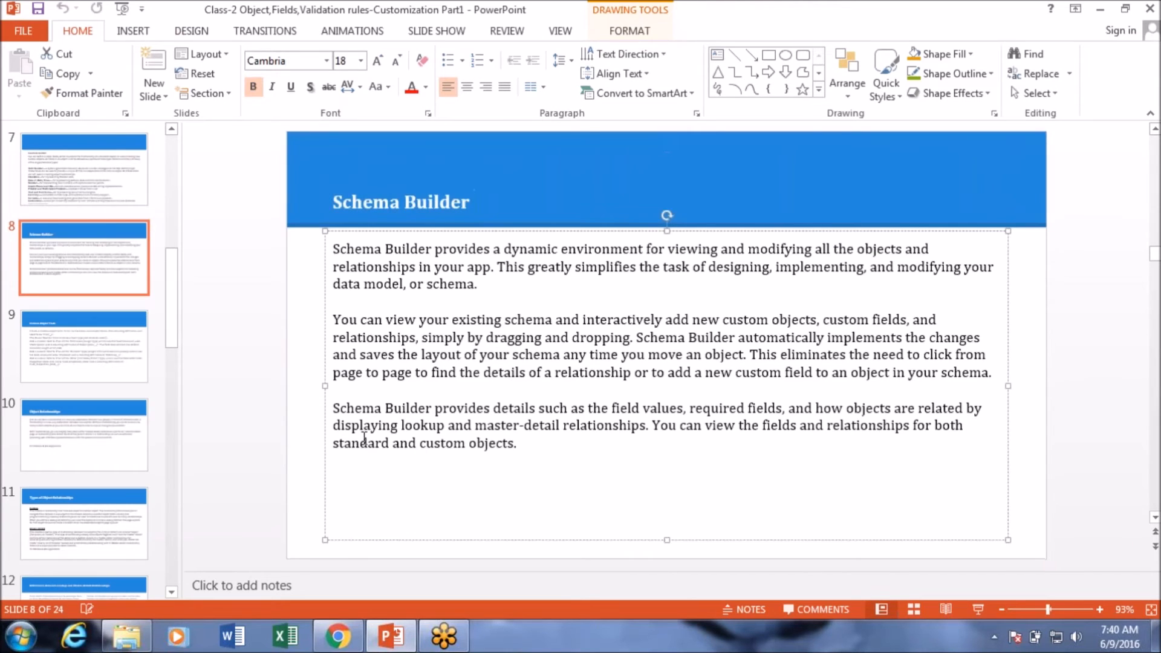
{"action": "left_click", "coordinate": [201, 390]}
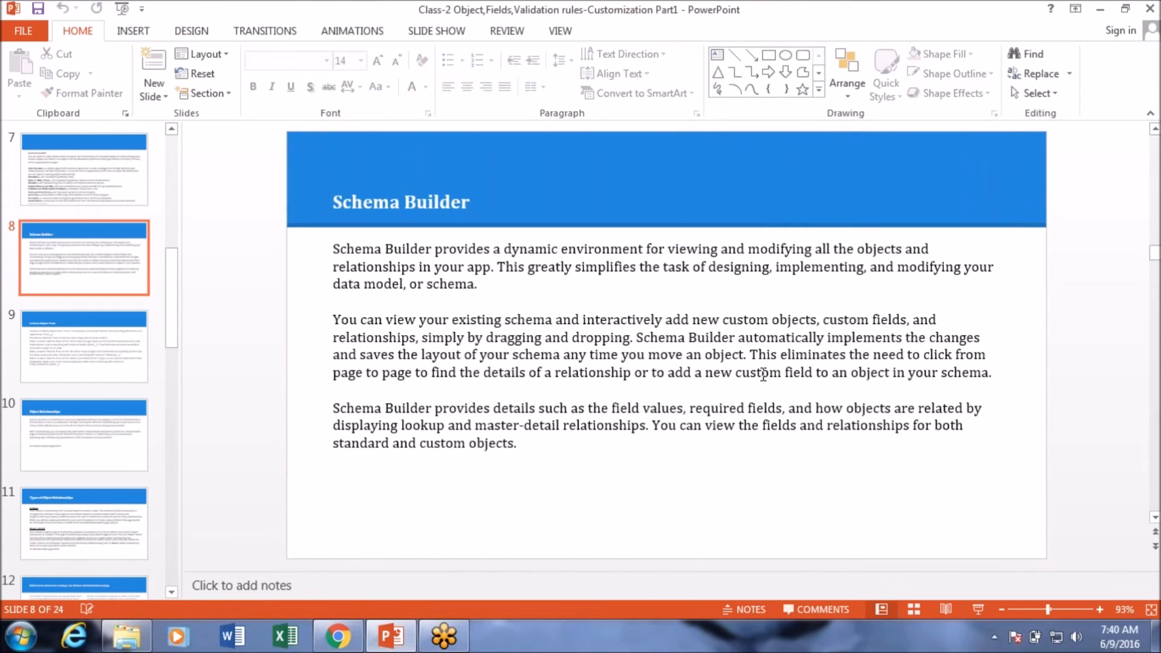
{"action": "left_click_drag", "start_coordinate": [749, 354], "coordinate": [931, 389]}
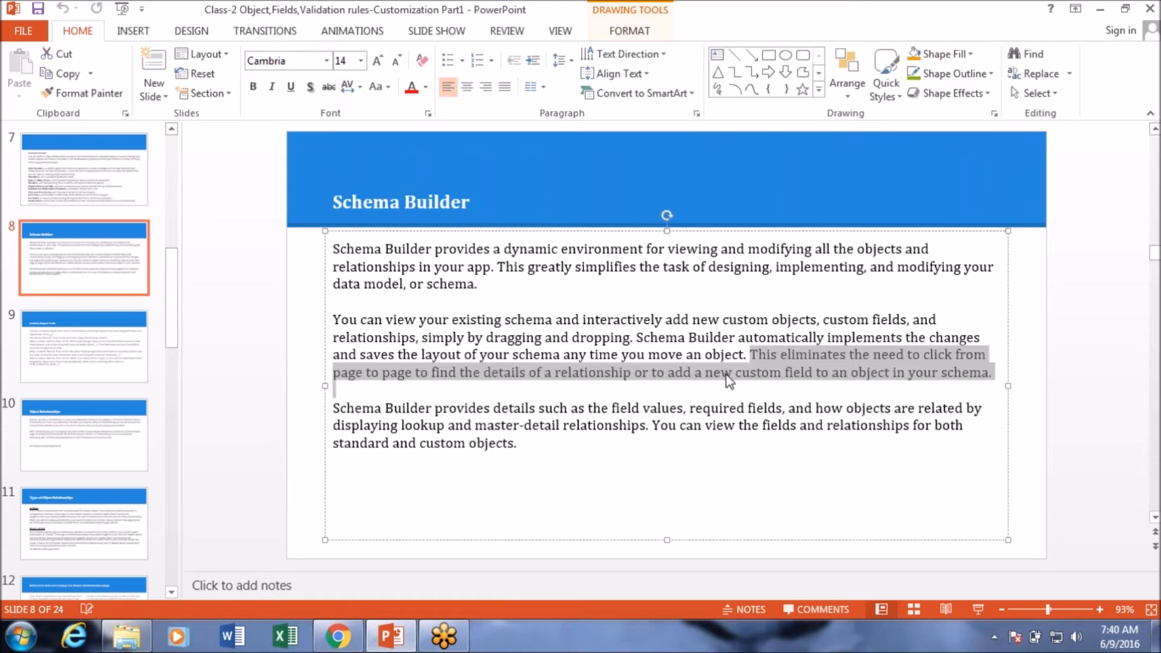
Switch back to Chrome and compare the Schema Builder canvas with the Candidate object's definition page in Setup
{"action": "left_click", "coordinate": [337, 635]}
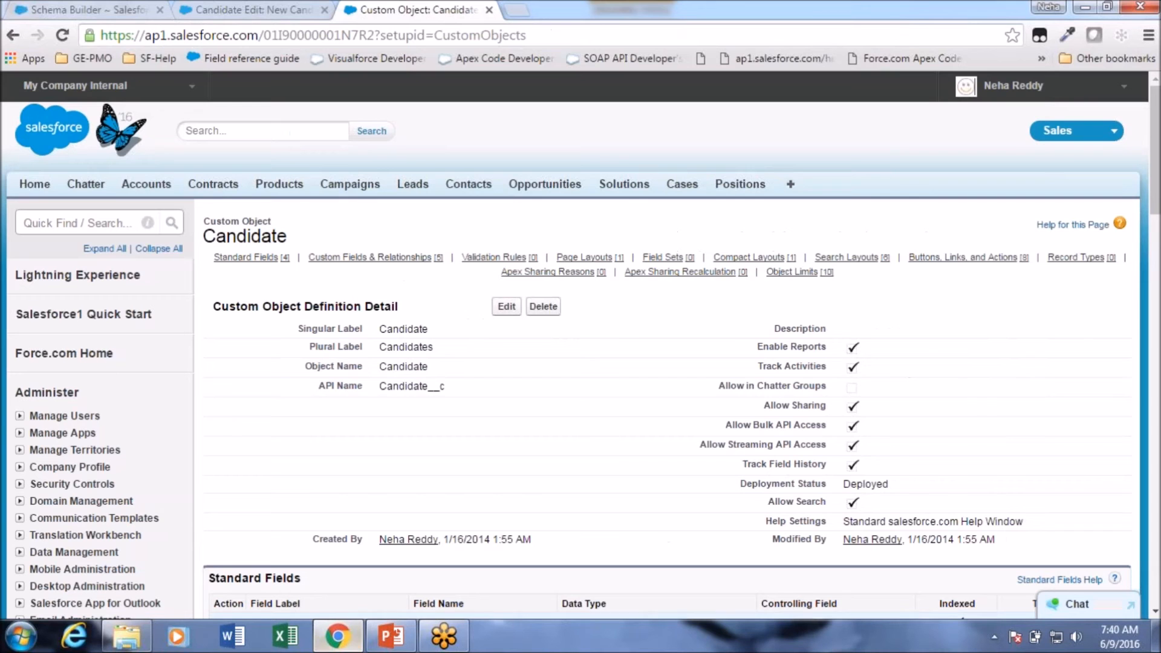
{"action": "left_click", "coordinate": [85, 10]}
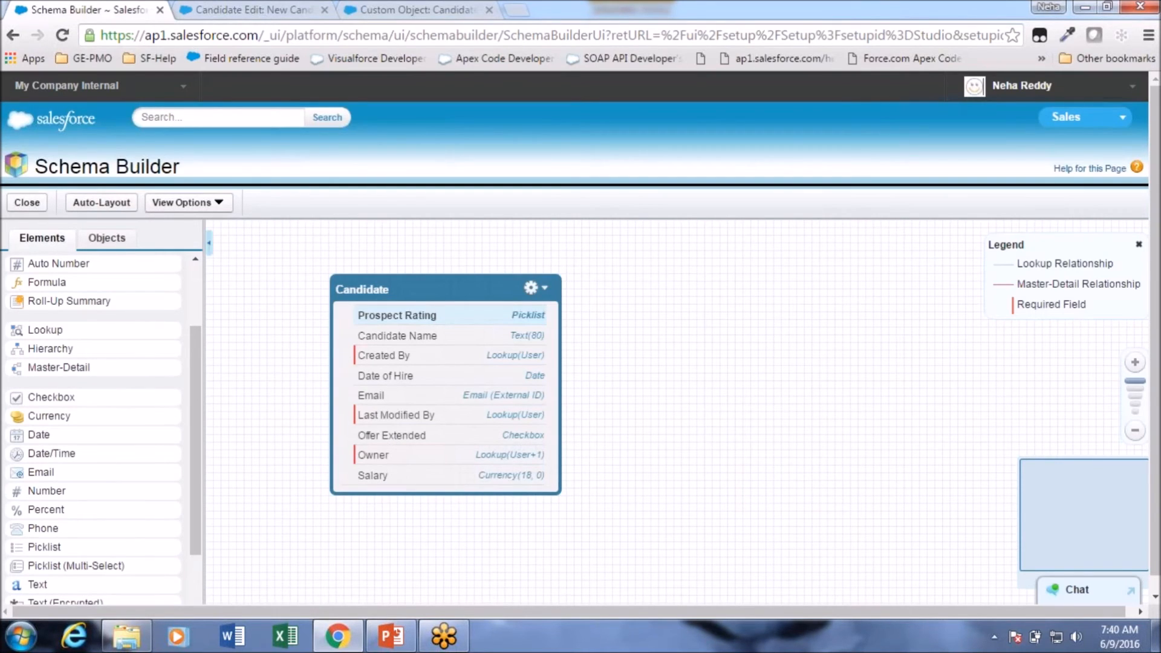
{"action": "left_click", "coordinate": [387, 11]}
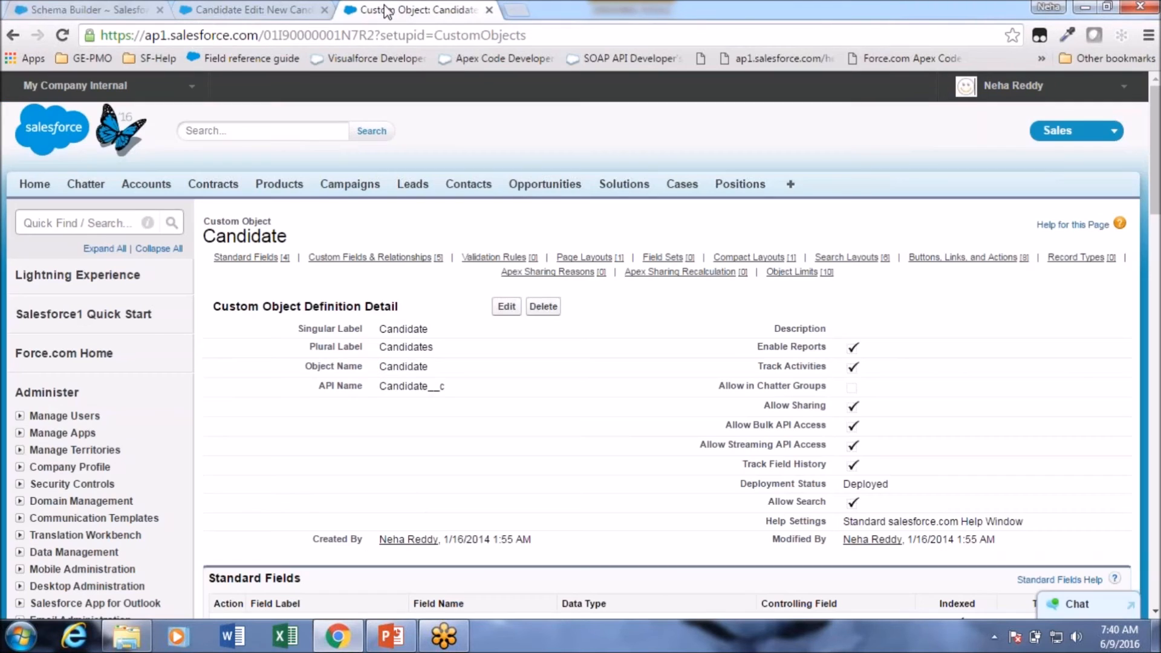
{"action": "scroll", "coordinate": [426, 392], "scroll_direction": "down", "scroll_amount": 3}
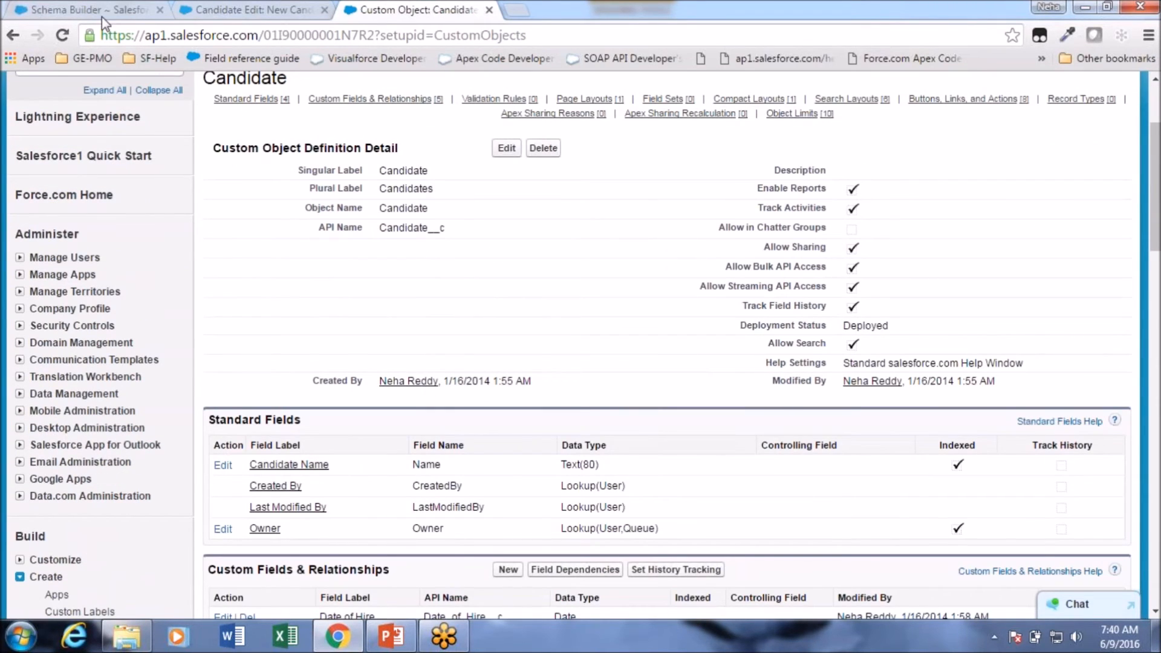
{"action": "left_click", "coordinate": [88, 10]}
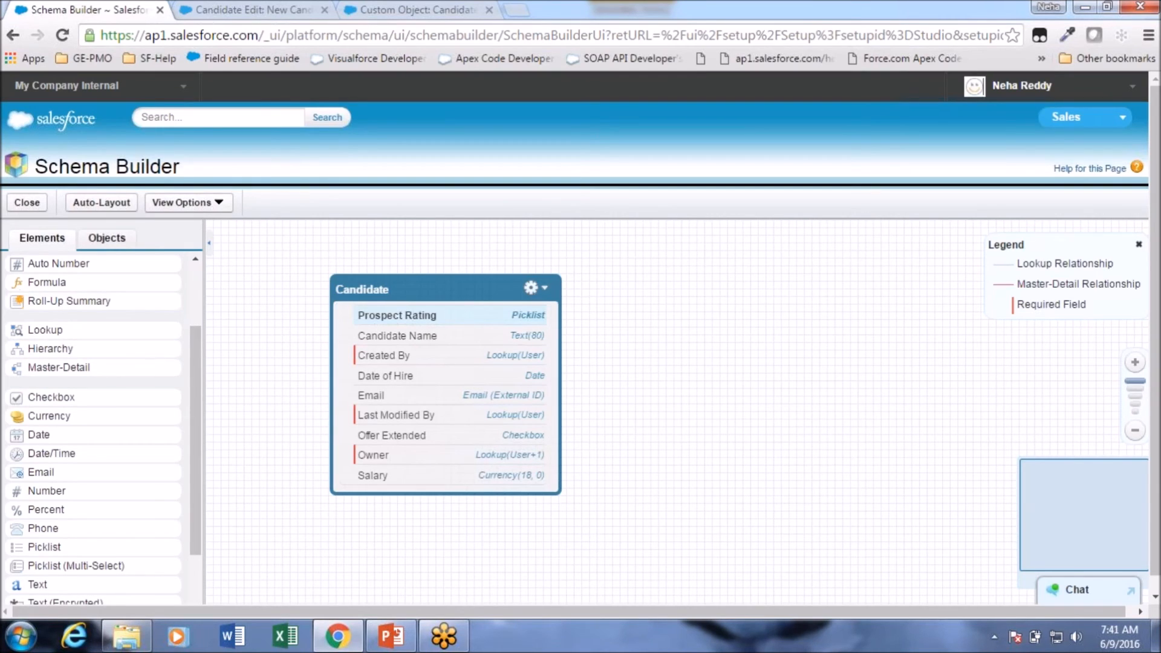
Remove Candidate from the Schema Builder canvas and display the Account and Contact objects instead
{"action": "left_click", "coordinate": [93, 241]}
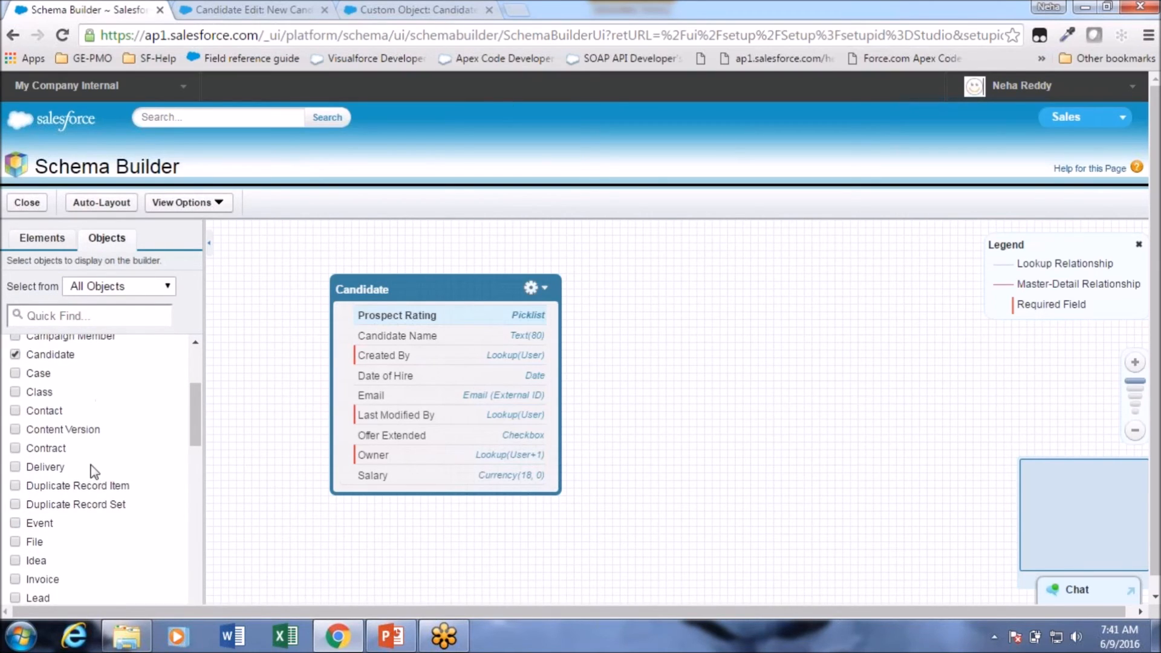
{"action": "left_click_drag", "start_coordinate": [191, 422], "coordinate": [192, 374]}
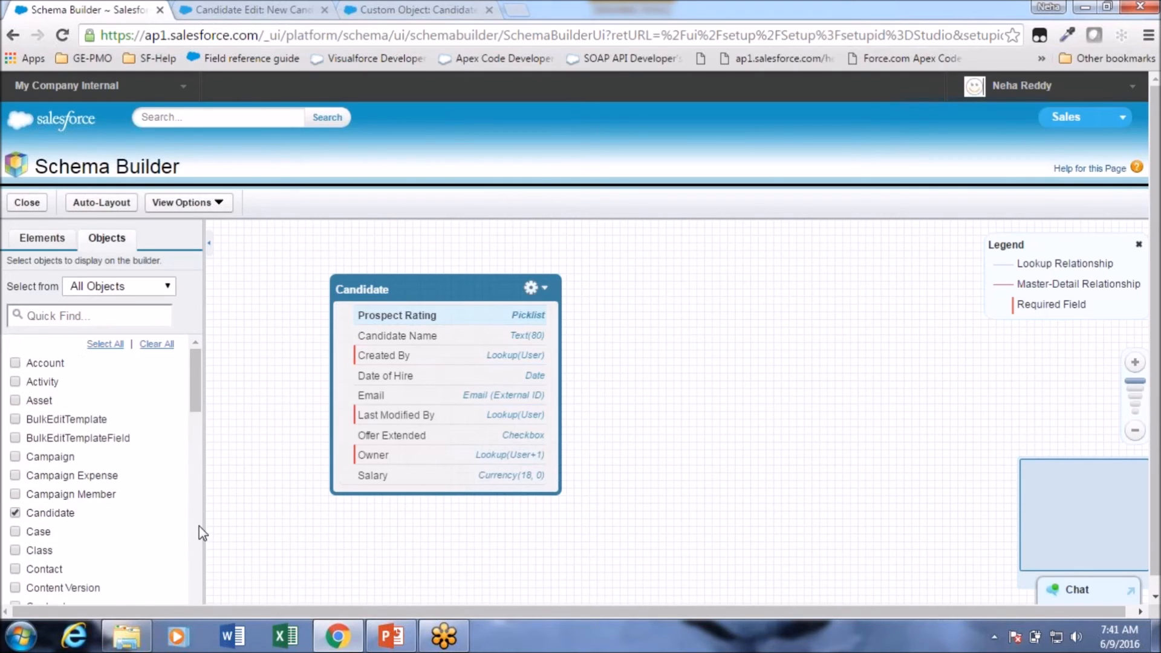
{"action": "left_click", "coordinate": [15, 513]}
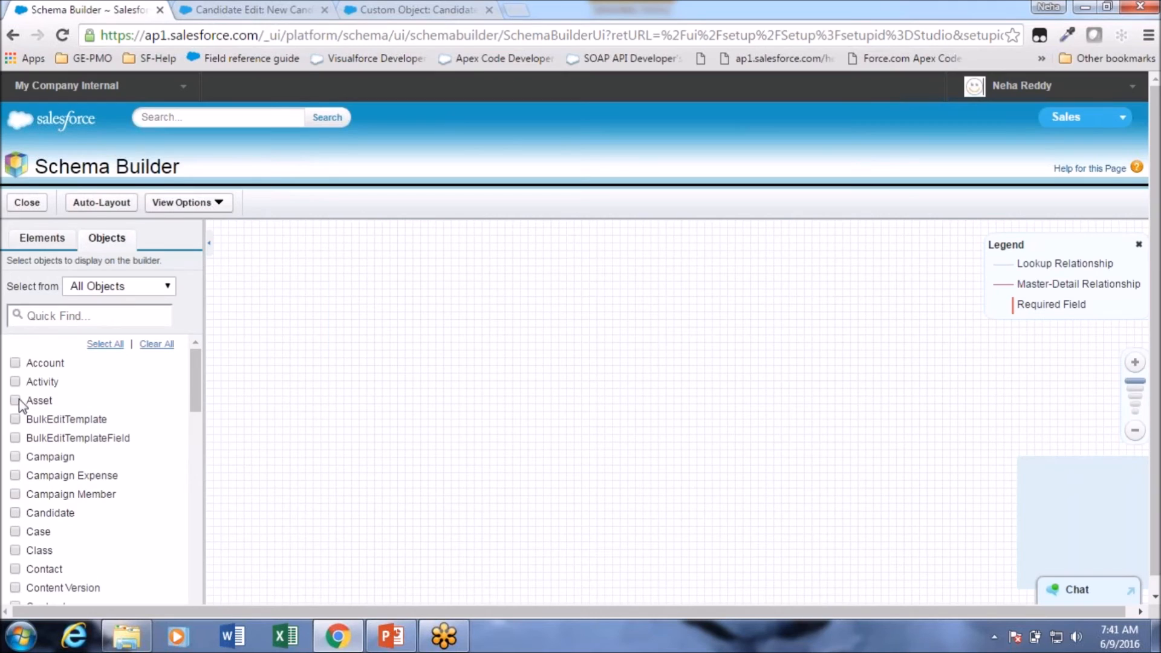
{"action": "left_click", "coordinate": [17, 364]}
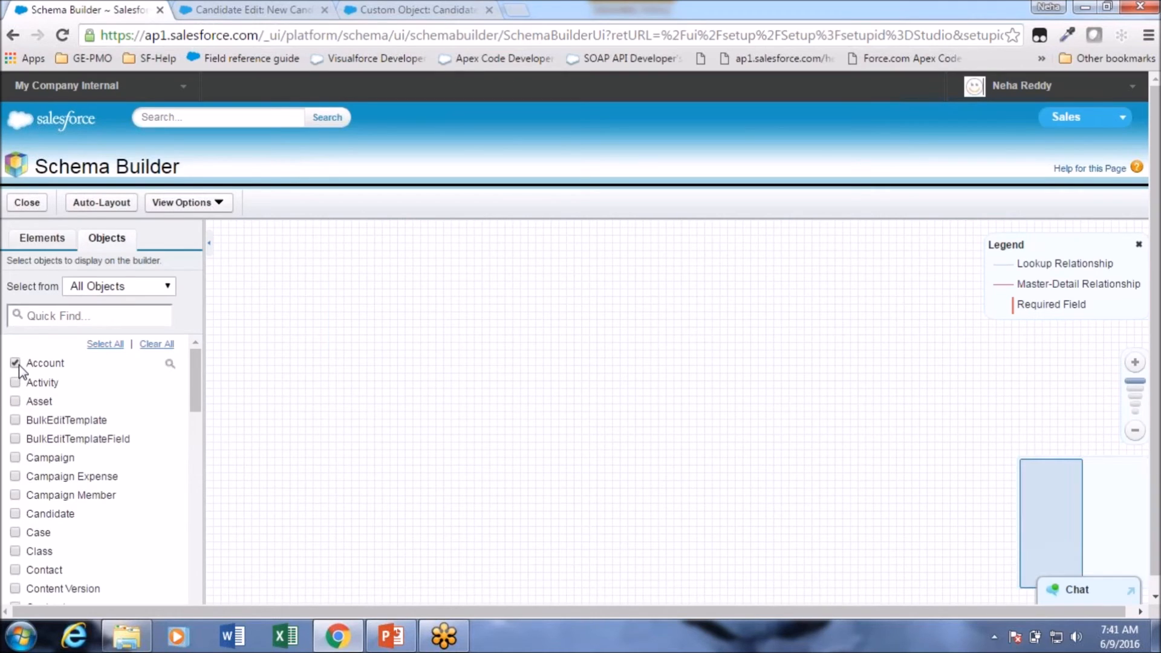
{"action": "left_click", "coordinate": [16, 569]}
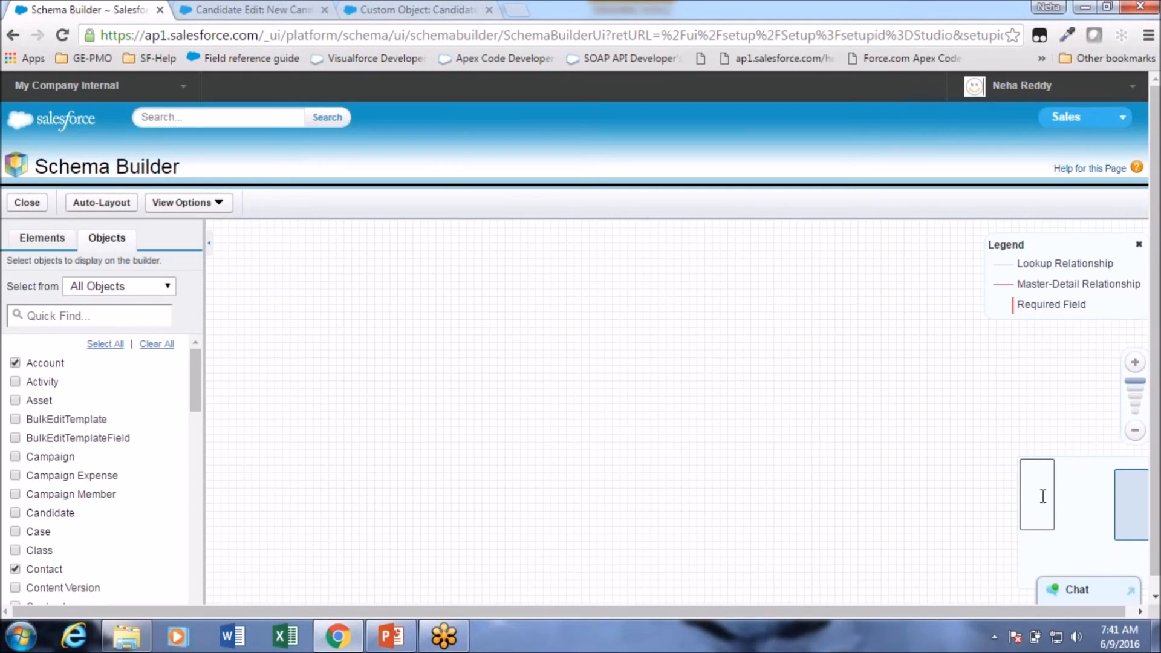
Arrange the Account and Contact boxes side by side on the canvas with their headers level
{"action": "left_click", "coordinate": [1131, 512]}
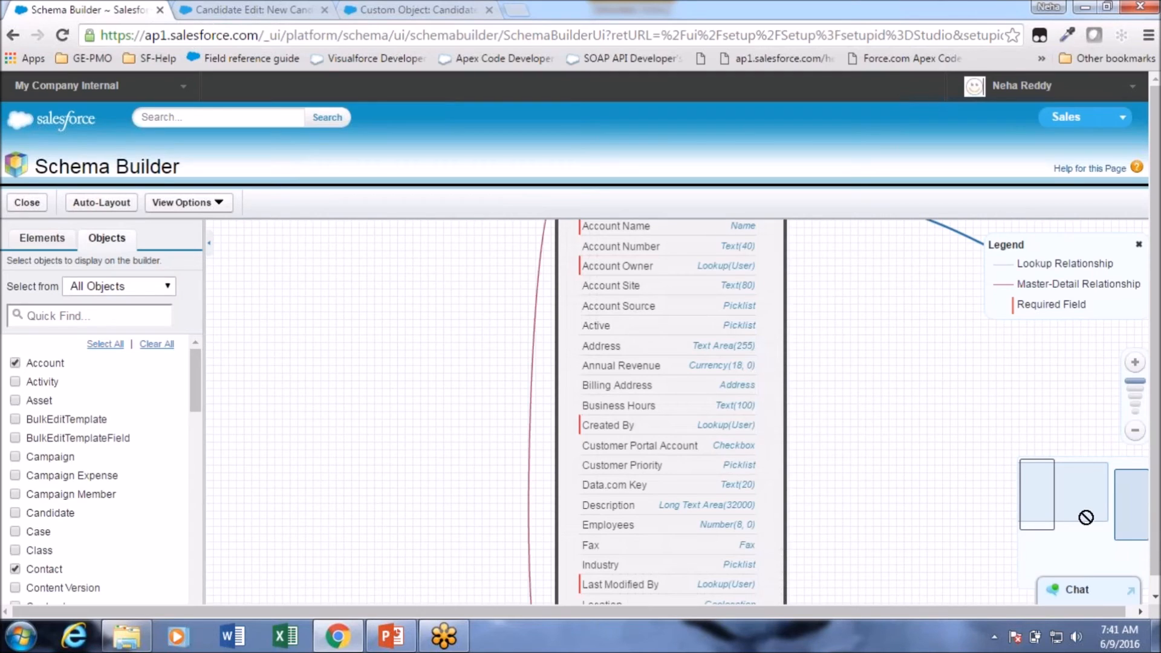
{"action": "left_click_drag", "start_coordinate": [587, 375], "coordinate": [432, 384]}
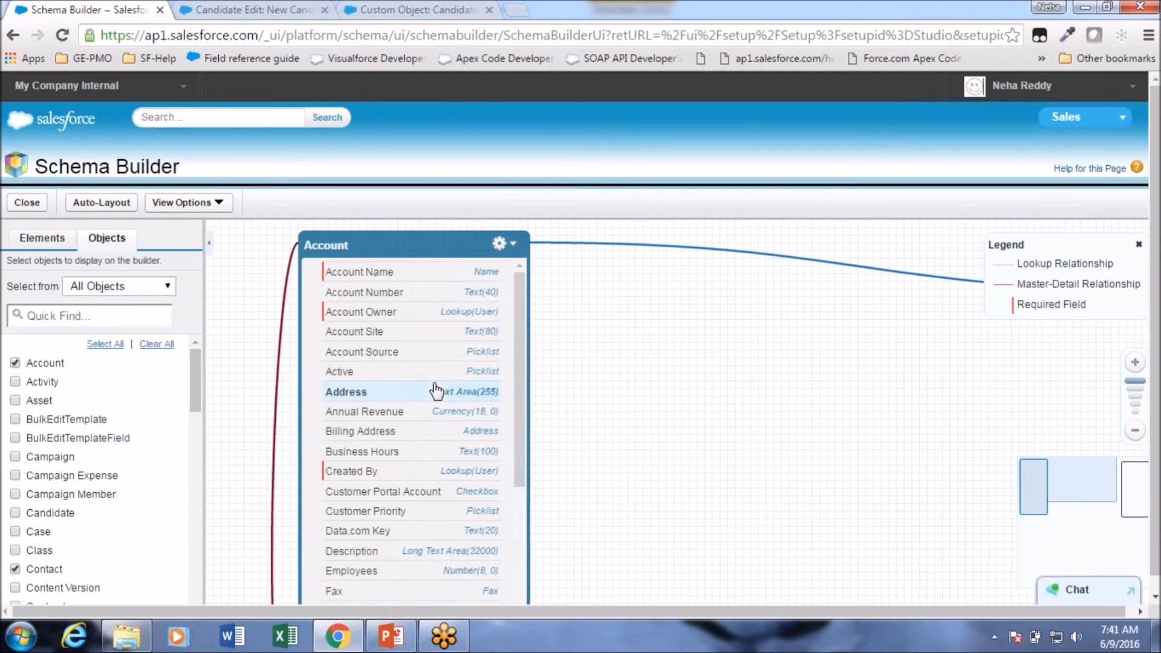
{"action": "left_click_drag", "start_coordinate": [1100, 484], "coordinate": [1148, 498]}
{"action": "left_click_drag", "start_coordinate": [691, 397], "coordinate": [443, 362]}
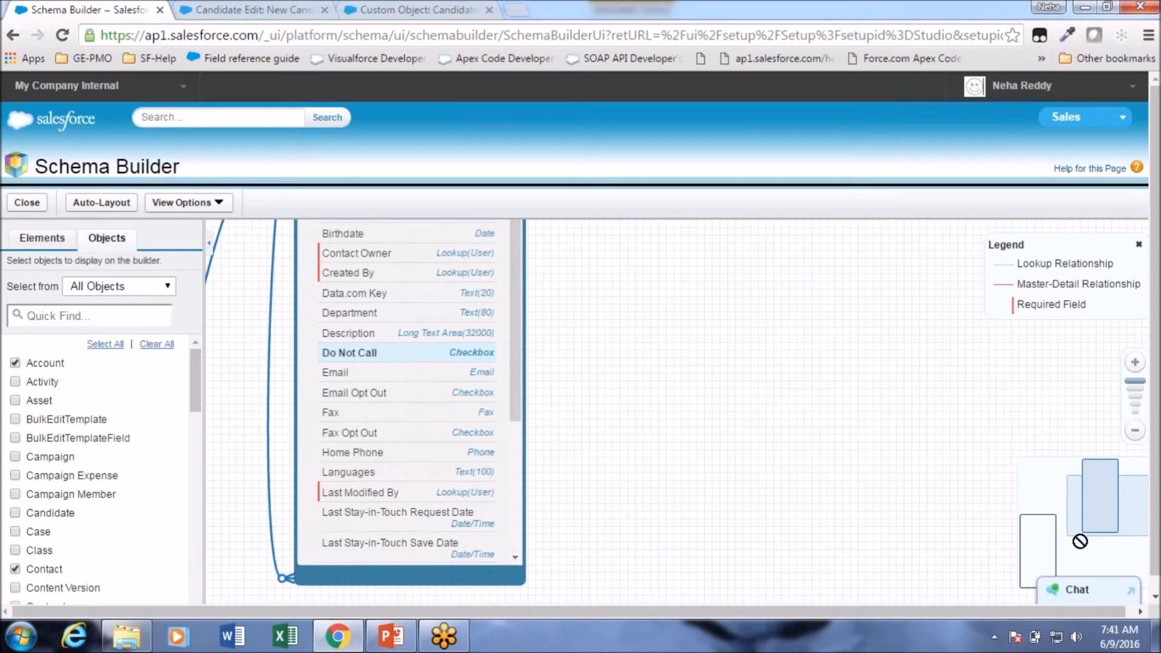
{"action": "left_click", "coordinate": [1134, 430]}
{"action": "left_click", "coordinate": [1135, 431]}
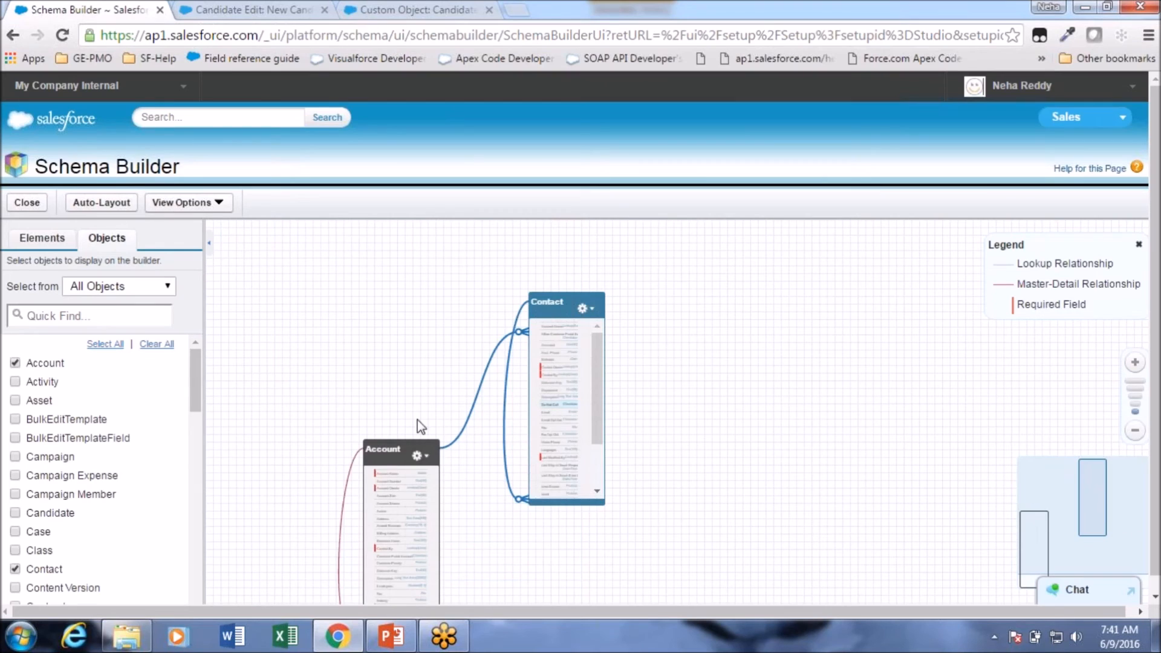
{"action": "left_click_drag", "start_coordinate": [402, 477], "coordinate": [381, 281]}
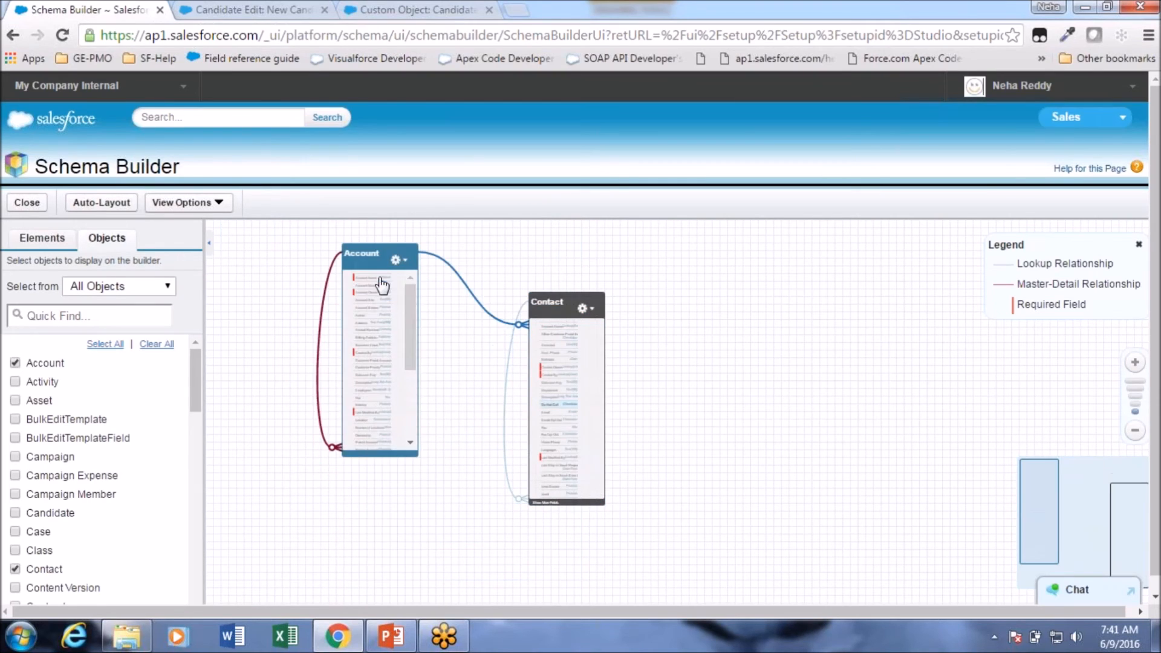
{"action": "left_click", "coordinate": [565, 295]}
{"action": "left_click_drag", "start_coordinate": [565, 295], "coordinate": [592, 248]}
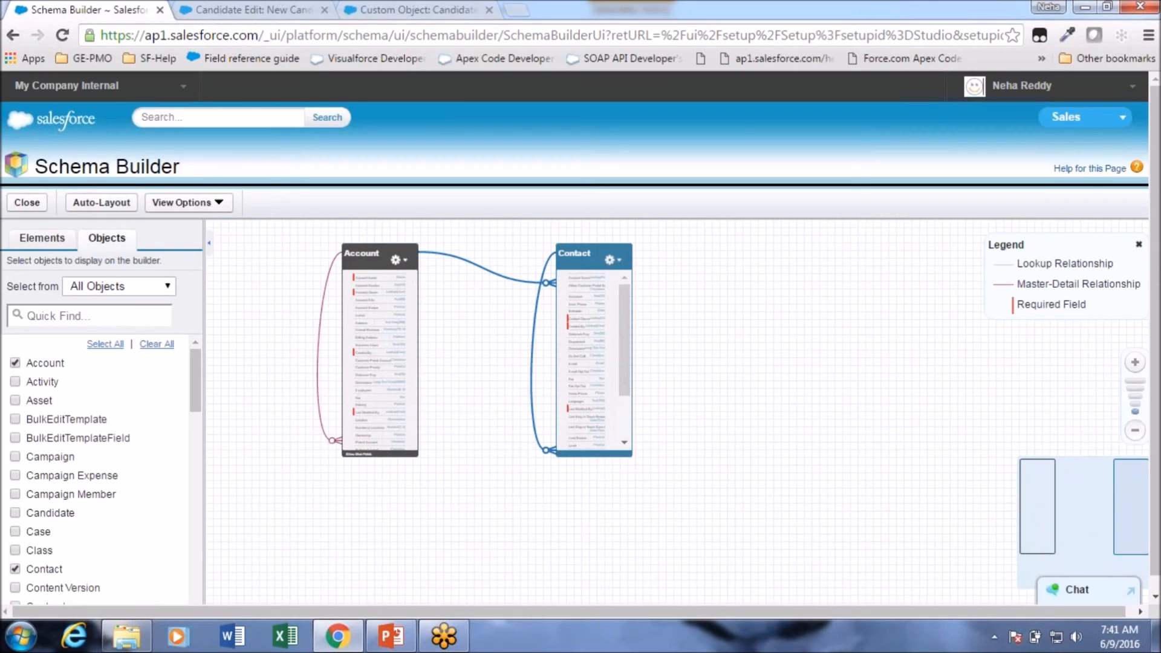
Reposition the Account and Contact boxes so their field lists and connecting relationship lines are readable in the enlarged diagram
{"action": "left_click", "coordinate": [1134, 363]}
{"action": "left_click", "coordinate": [1134, 363]}
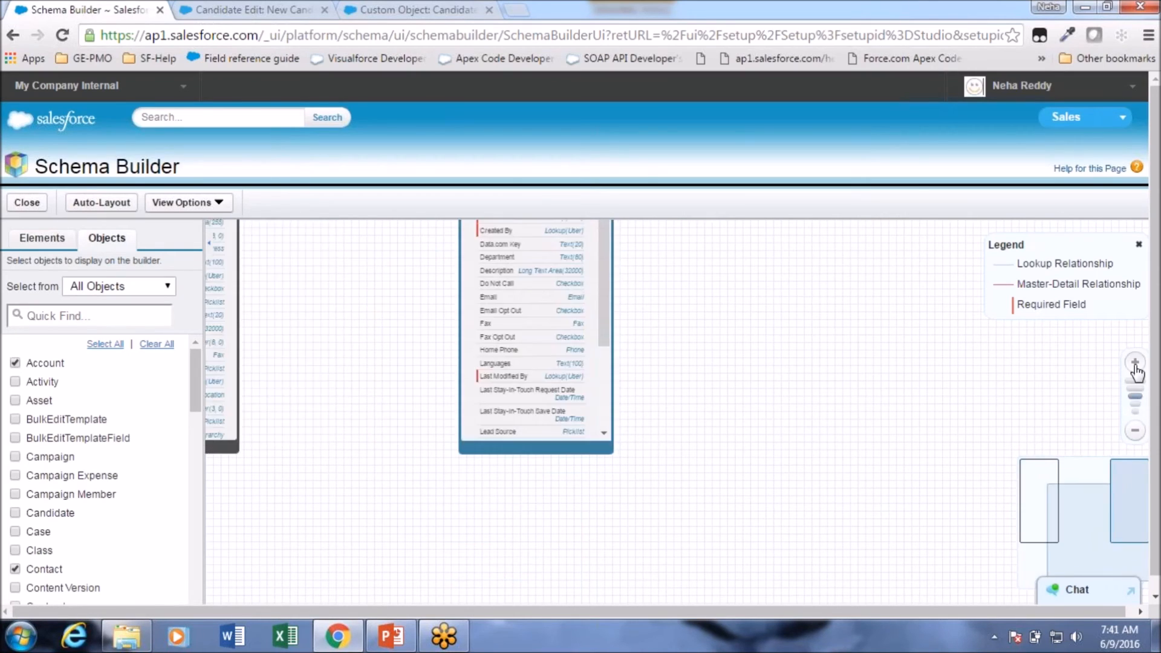
{"action": "left_click_drag", "start_coordinate": [399, 480], "coordinate": [405, 482]}
{"action": "left_click_drag", "start_coordinate": [542, 380], "coordinate": [609, 481]}
{"action": "left_click_drag", "start_coordinate": [358, 385], "coordinate": [387, 355]}
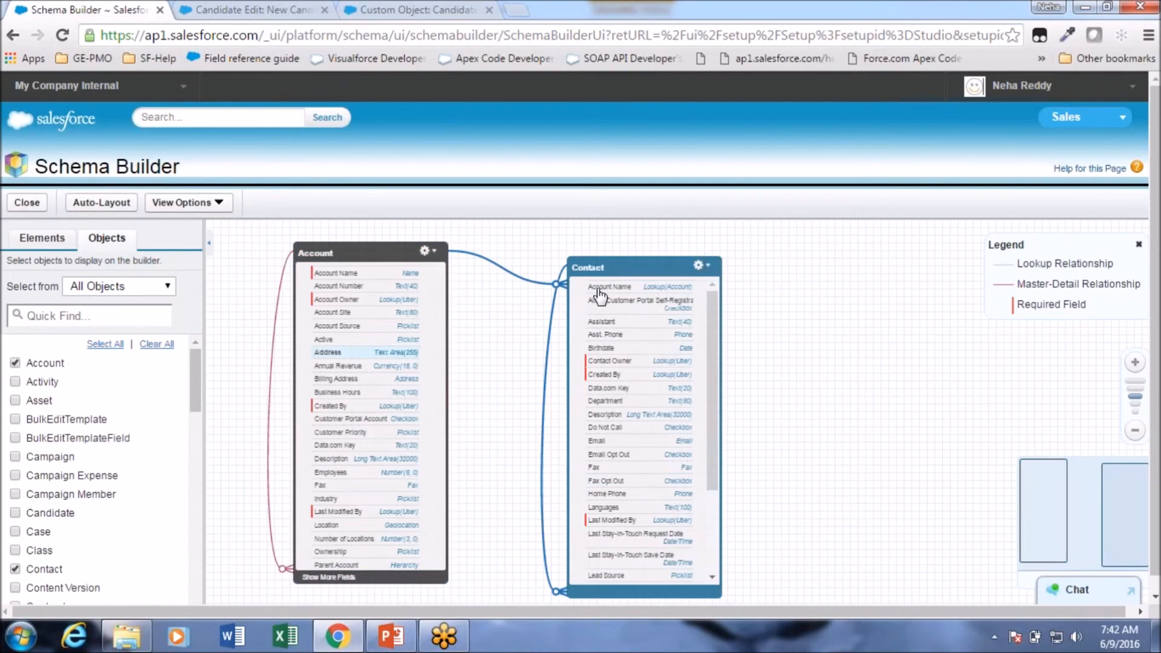
{"action": "left_click_drag", "start_coordinate": [598, 295], "coordinate": [604, 272]}
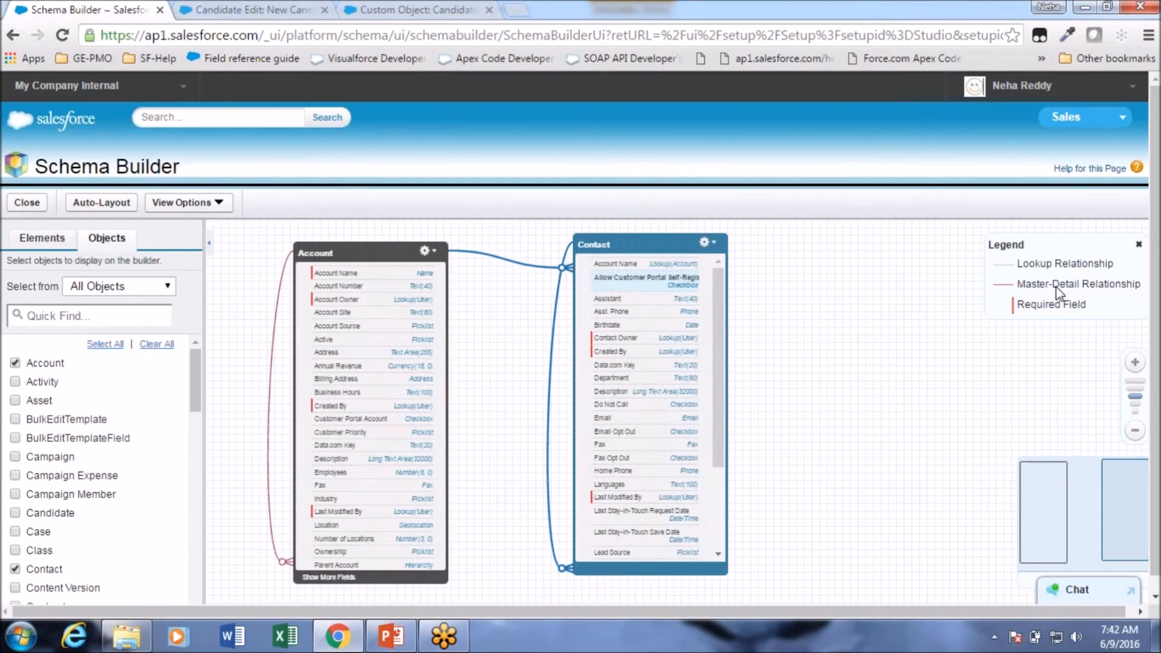
{"action": "left_click", "coordinate": [1130, 363]}
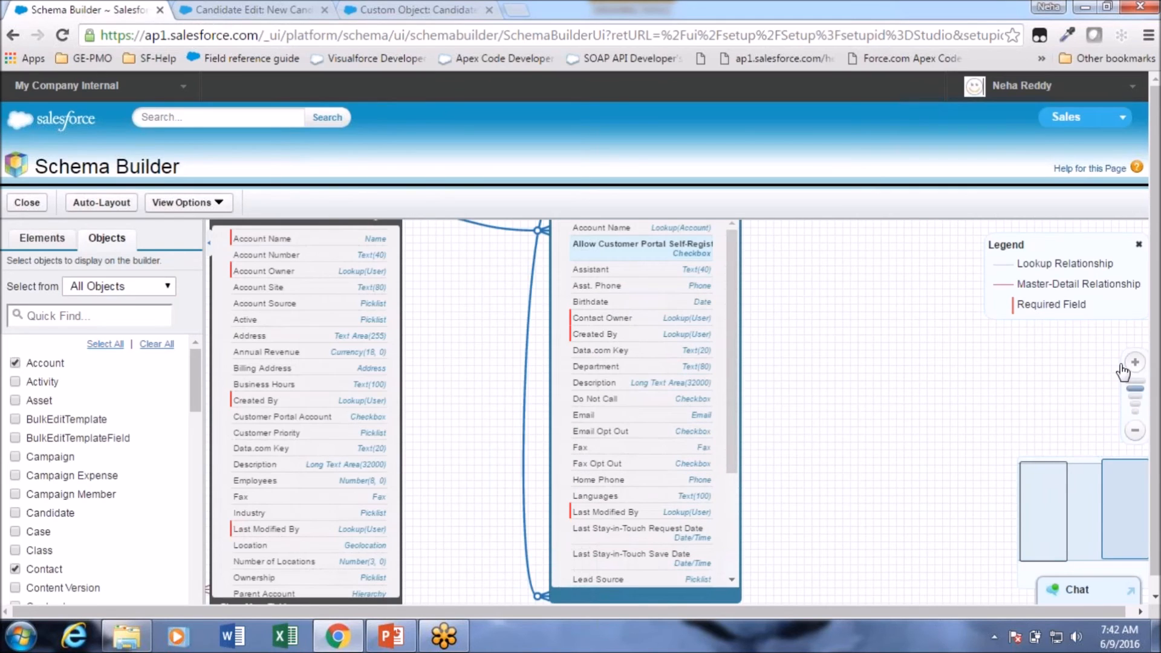
{"action": "left_click_drag", "start_coordinate": [316, 240], "coordinate": [440, 309]}
{"action": "left_click_drag", "start_coordinate": [617, 302], "coordinate": [650, 323]}
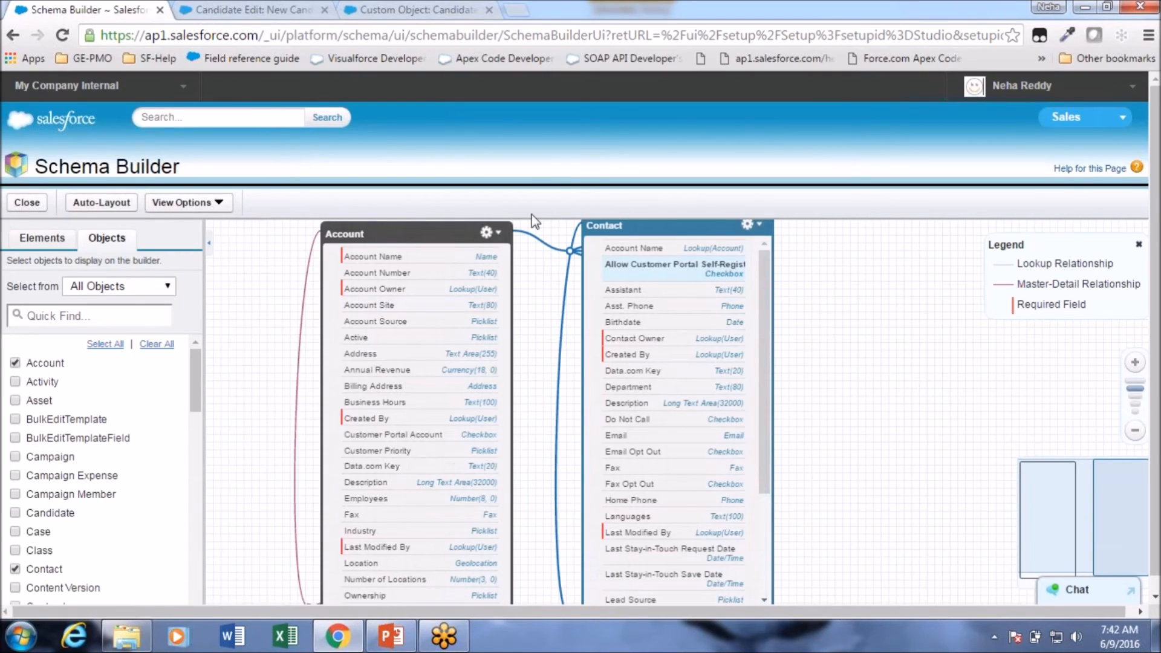
Hide the relationship lines between Account and Contact, and show them again
{"action": "left_click", "coordinate": [209, 205]}
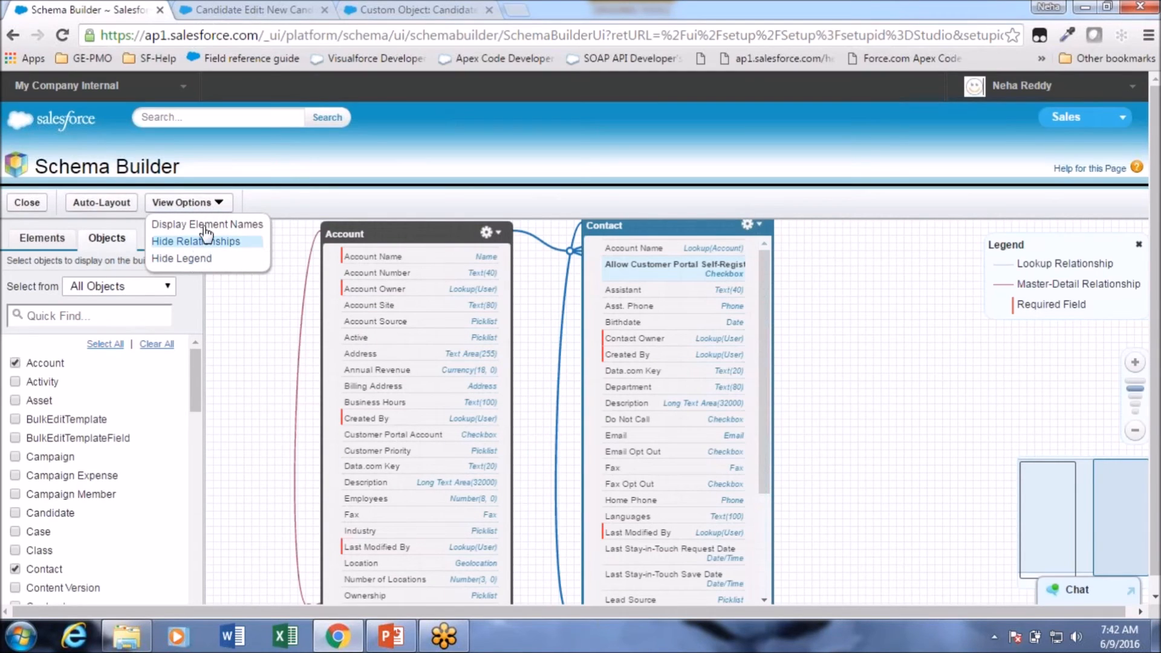
{"action": "left_click", "coordinate": [200, 241]}
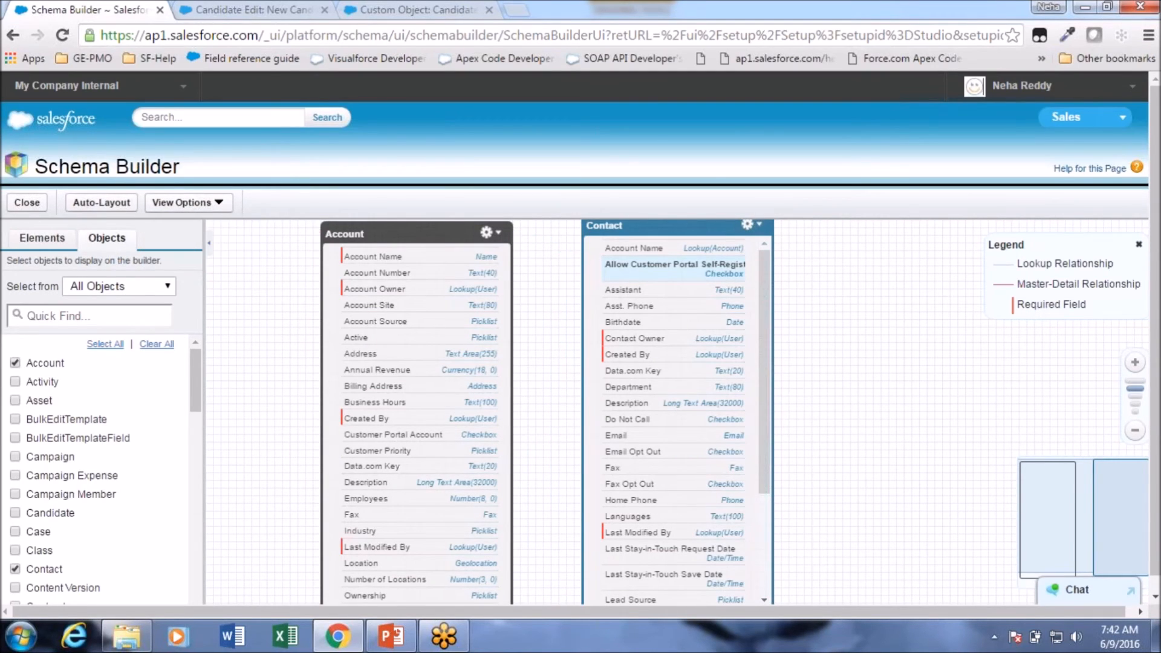
{"action": "left_click", "coordinate": [188, 202]}
{"action": "left_click", "coordinate": [199, 241]}
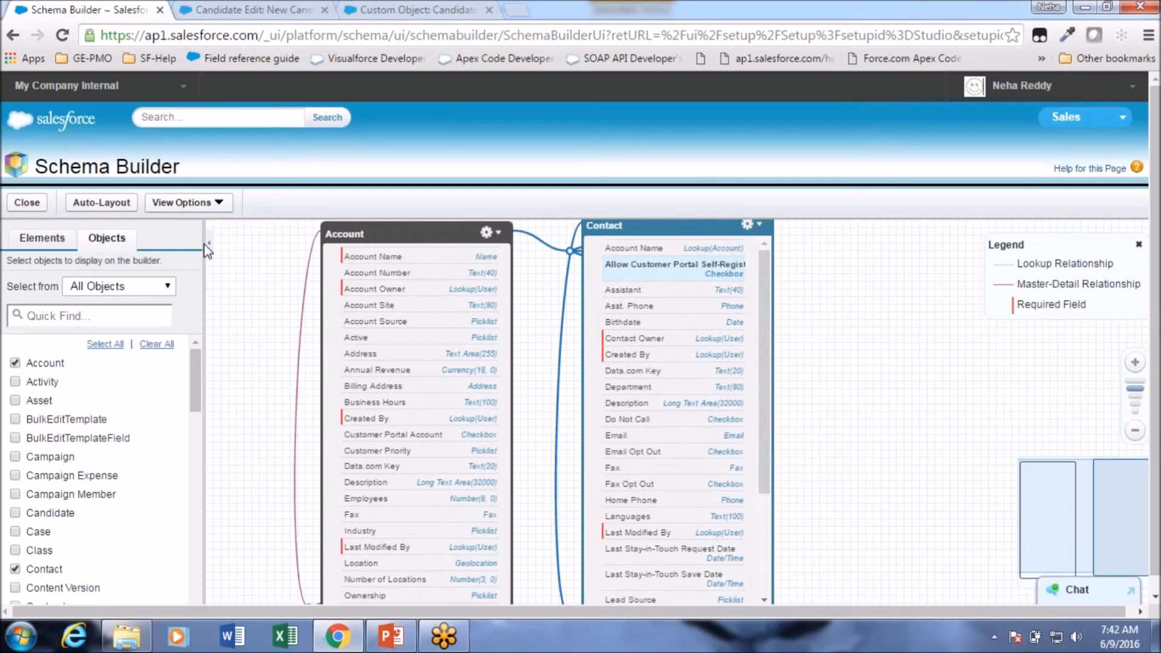
Collapse the object list sidebar and move the Account and Contact boxes down so both headers are fully in view
{"action": "left_click", "coordinate": [209, 205]}
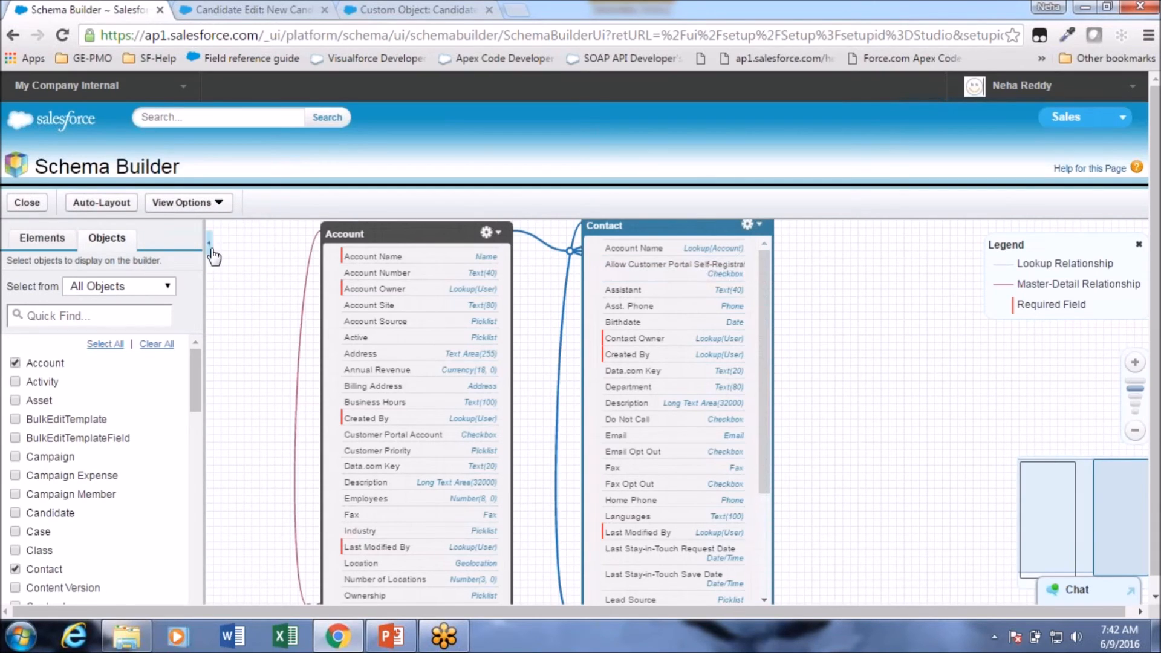
{"action": "left_click", "coordinate": [212, 249]}
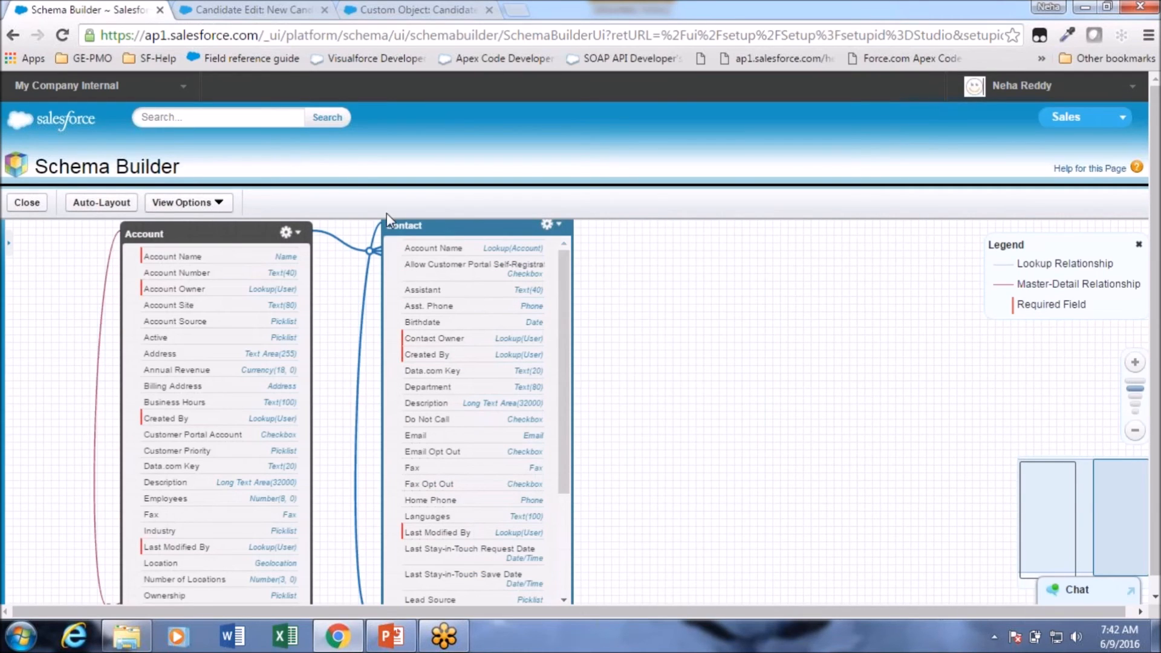
{"action": "left_click_drag", "start_coordinate": [386, 220], "coordinate": [440, 311]}
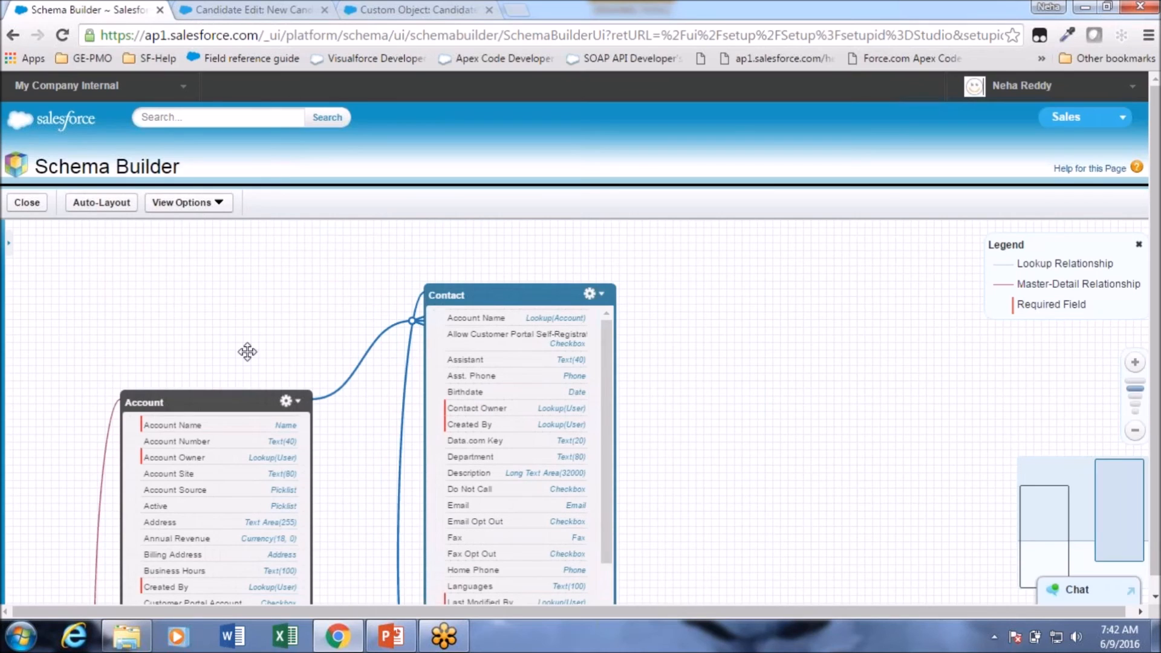
{"action": "left_click_drag", "start_coordinate": [228, 401], "coordinate": [259, 298]}
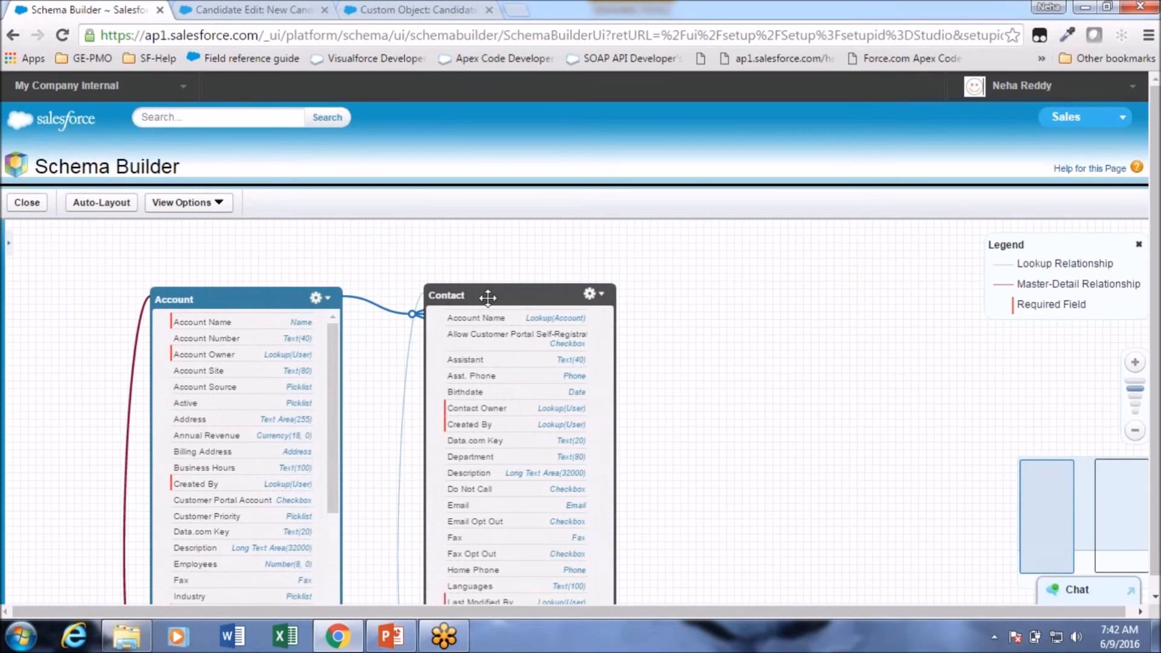
{"action": "left_click_drag", "start_coordinate": [511, 291], "coordinate": [539, 282]}
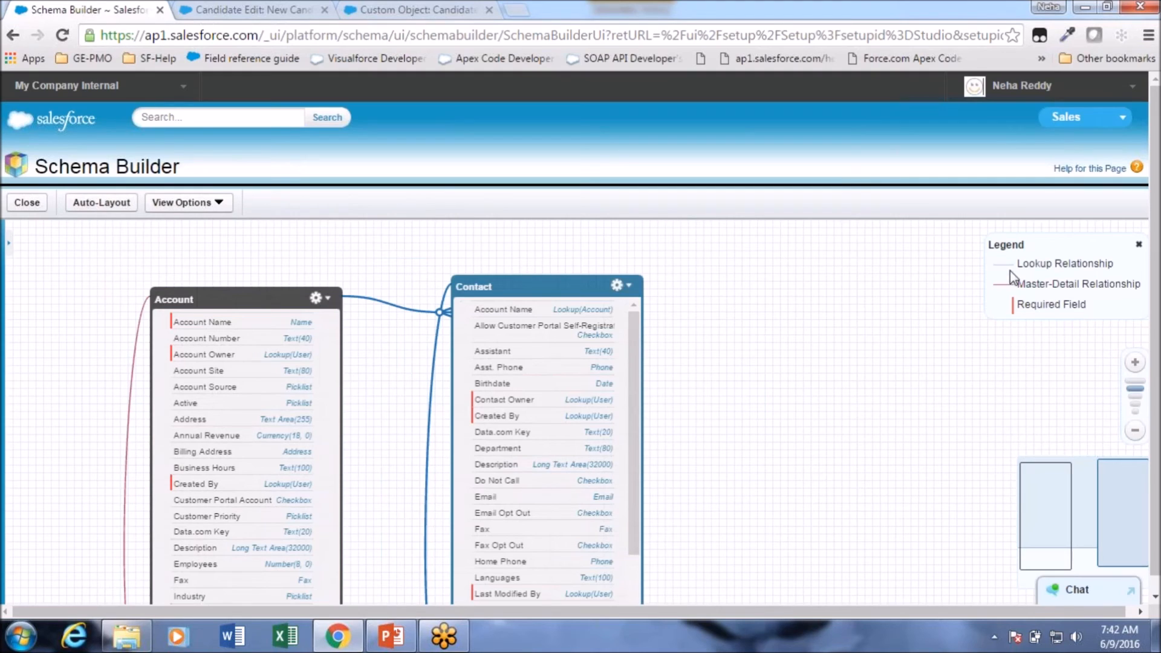
Highlight the Lookup Relationship and Master-Detail Relationship entries in the legend
{"action": "left_click_drag", "start_coordinate": [995, 266], "coordinate": [1133, 261]}
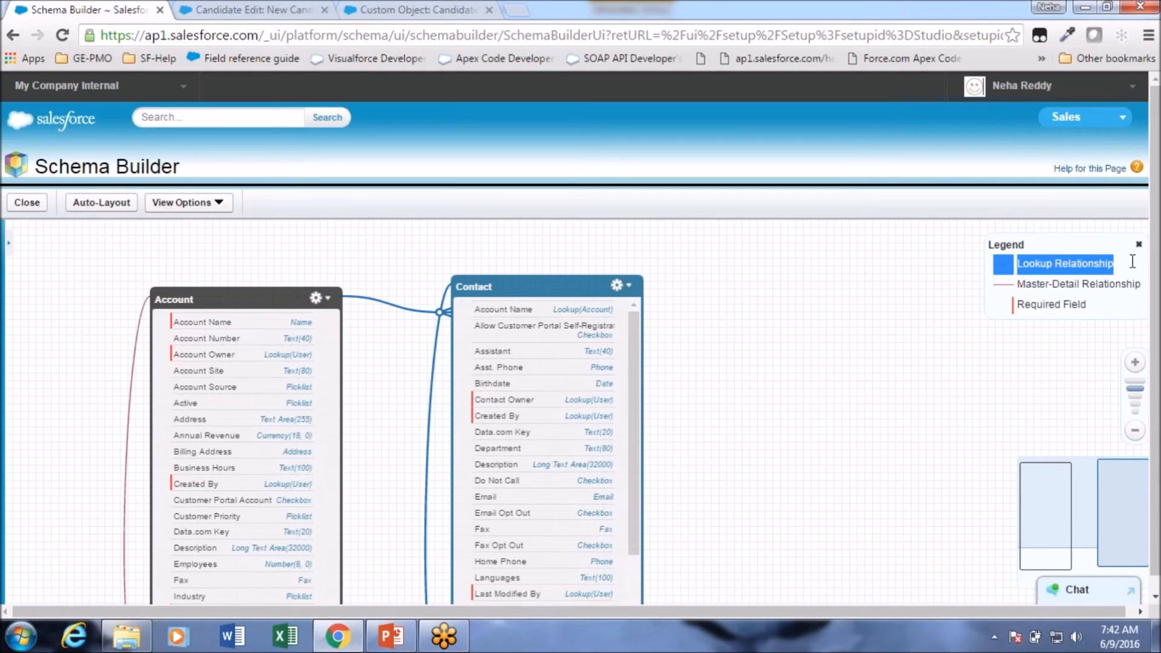
{"action": "left_click", "coordinate": [1113, 279]}
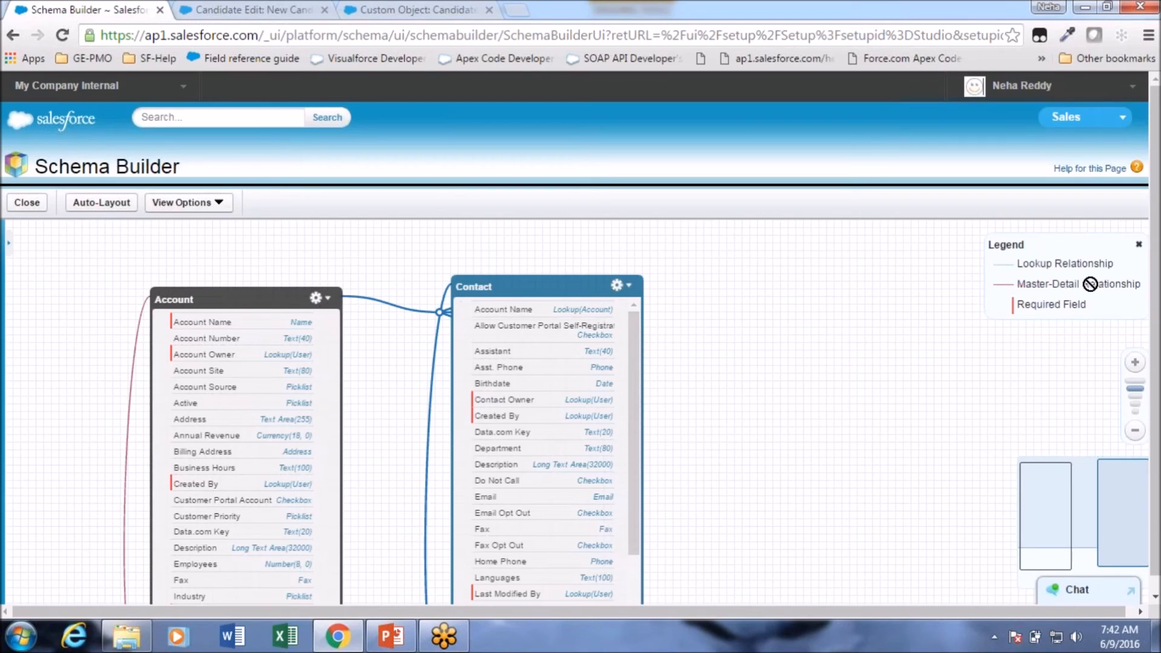
{"action": "left_click_drag", "start_coordinate": [1018, 283], "coordinate": [1144, 282]}
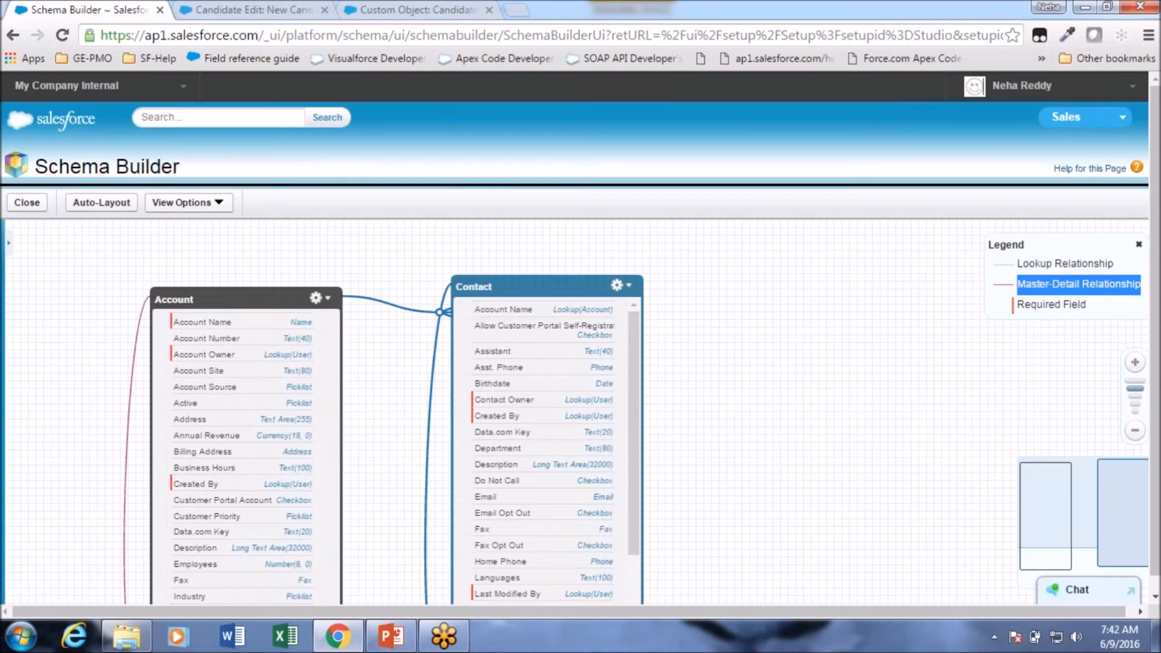
Spread the Account and Contact boxes farther apart so the relationship line running between them is clearly exposed
{"action": "left_click_drag", "start_coordinate": [505, 288], "coordinate": [666, 243]}
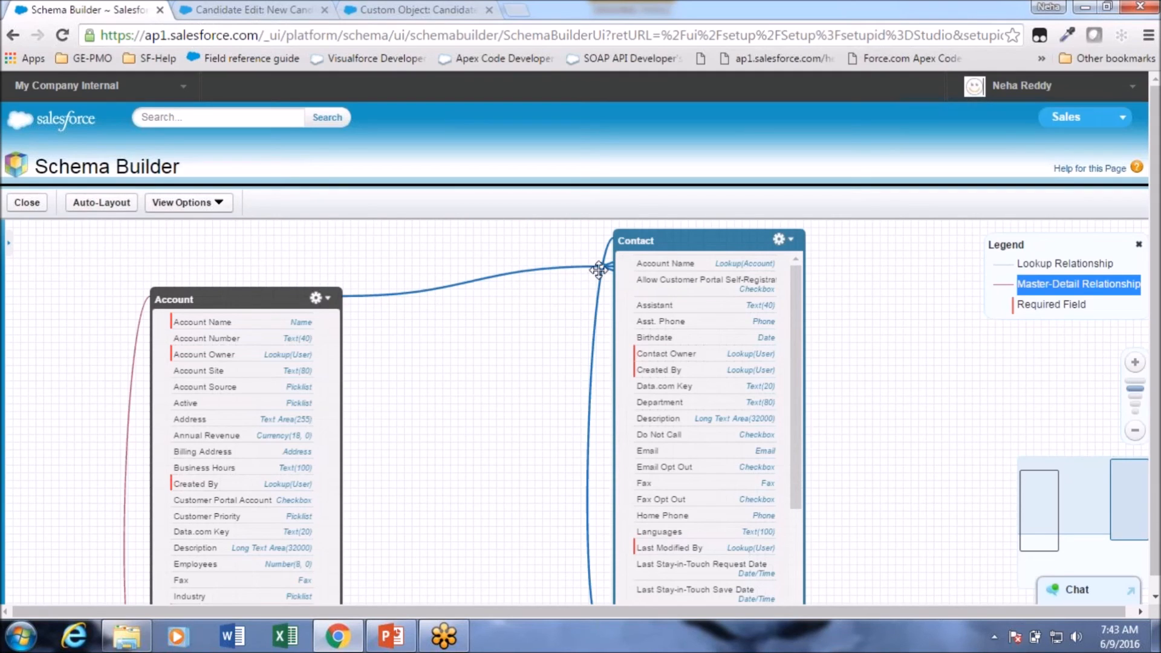
{"action": "left_click_drag", "start_coordinate": [267, 303], "coordinate": [264, 248]}
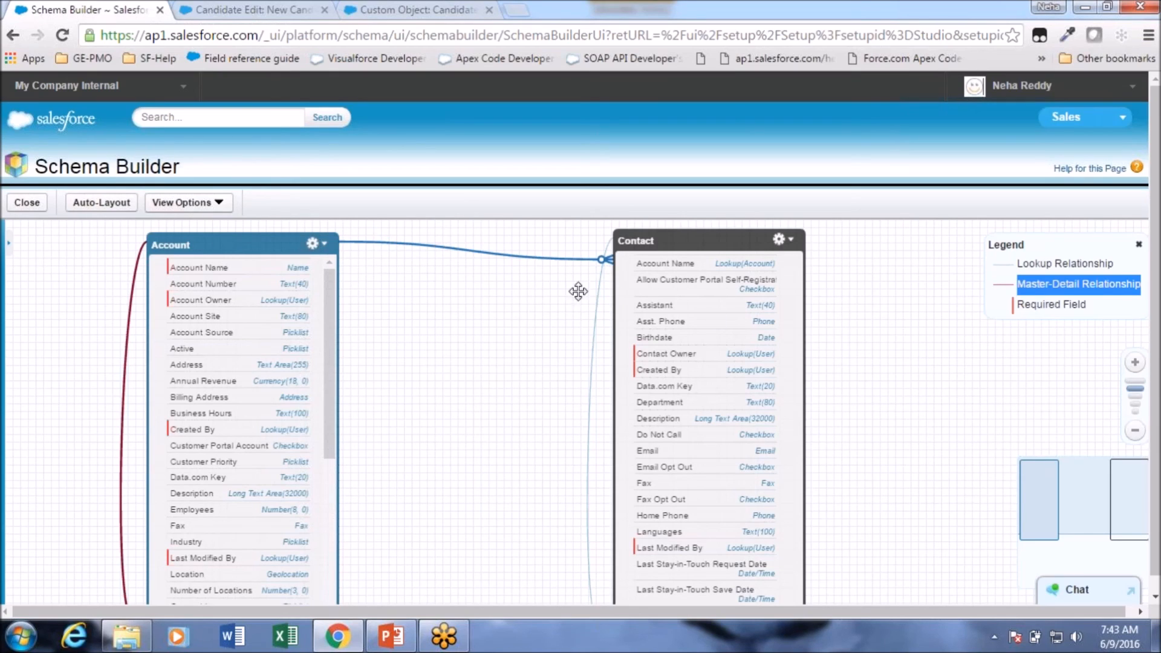
{"action": "mouse_move", "coordinate": [576, 259]}
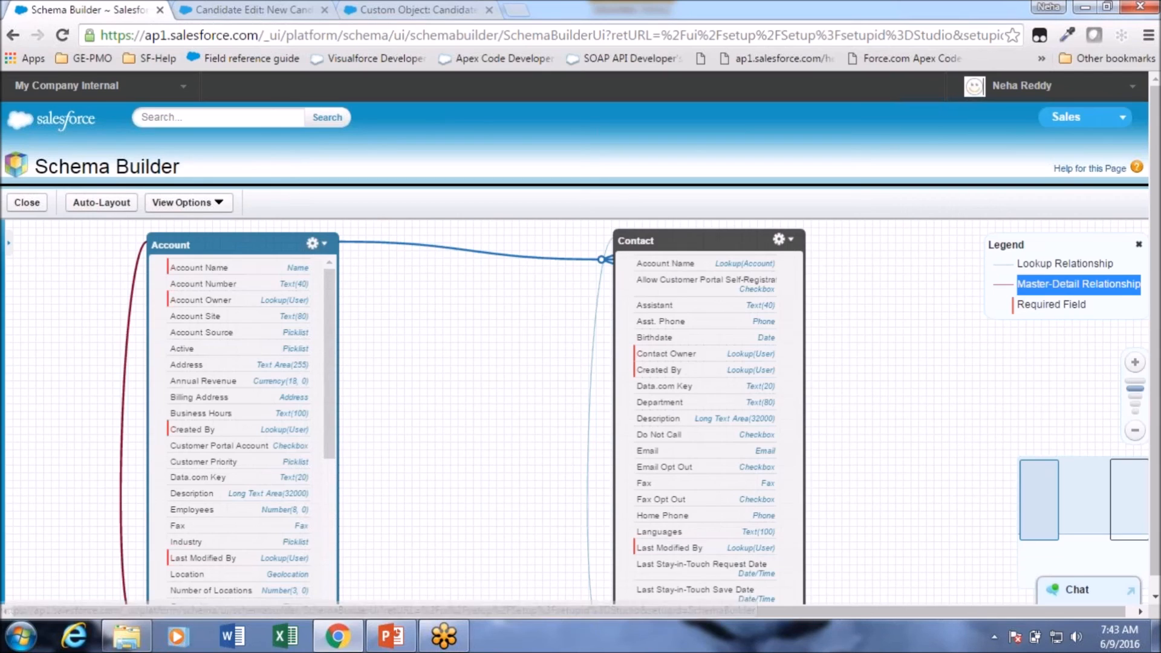
{"action": "left_click", "coordinate": [622, 243]}
{"action": "left_click_drag", "start_coordinate": [622, 243], "coordinate": [512, 236]}
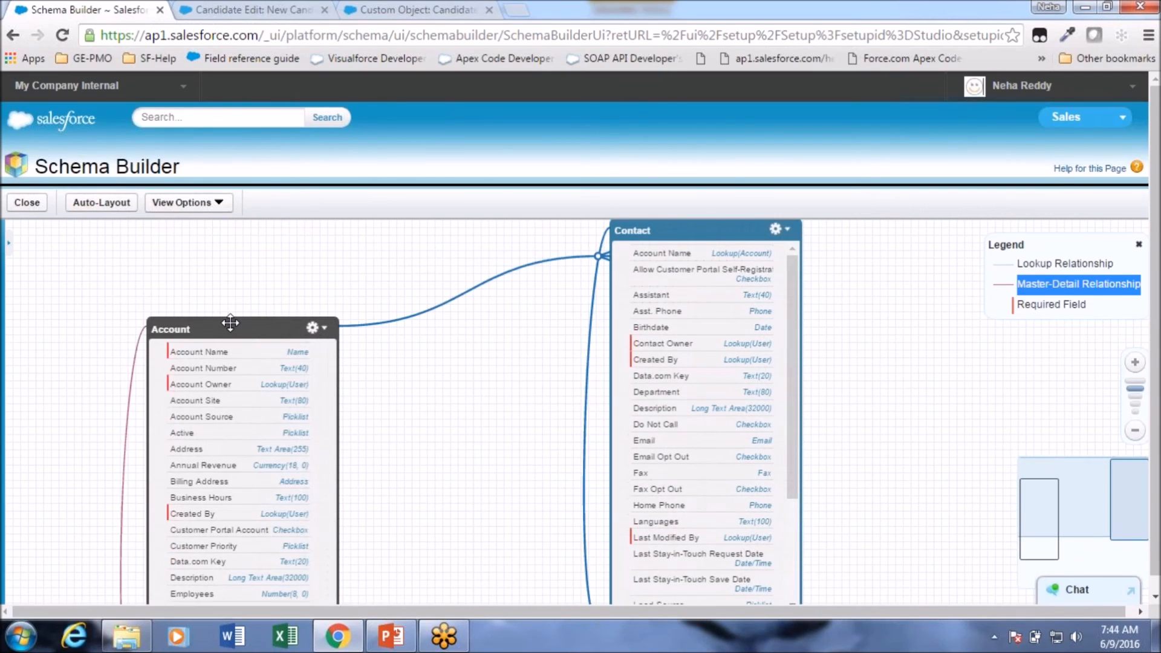
{"action": "left_click", "coordinate": [229, 325]}
{"action": "left_click_drag", "start_coordinate": [234, 278], "coordinate": [233, 276]}
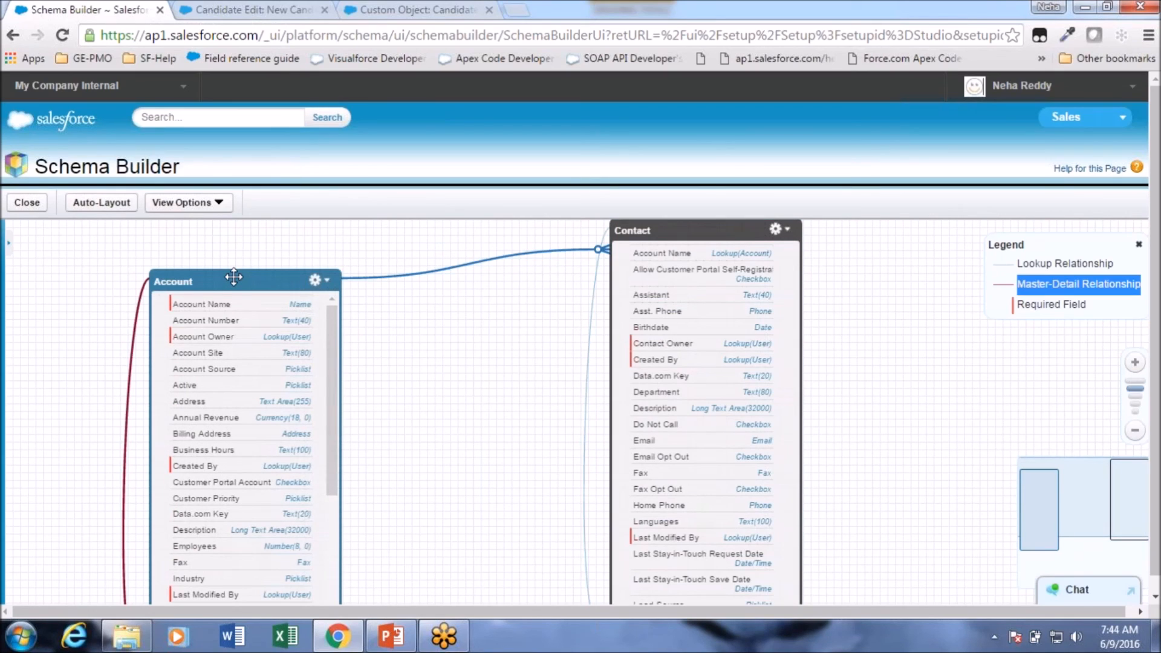
Open Paint and paste the captured Schema Builder screenshot onto the blank canvas
{"action": "left_click", "coordinate": [21, 635]}
{"action": "left_click", "coordinate": [75, 398]}
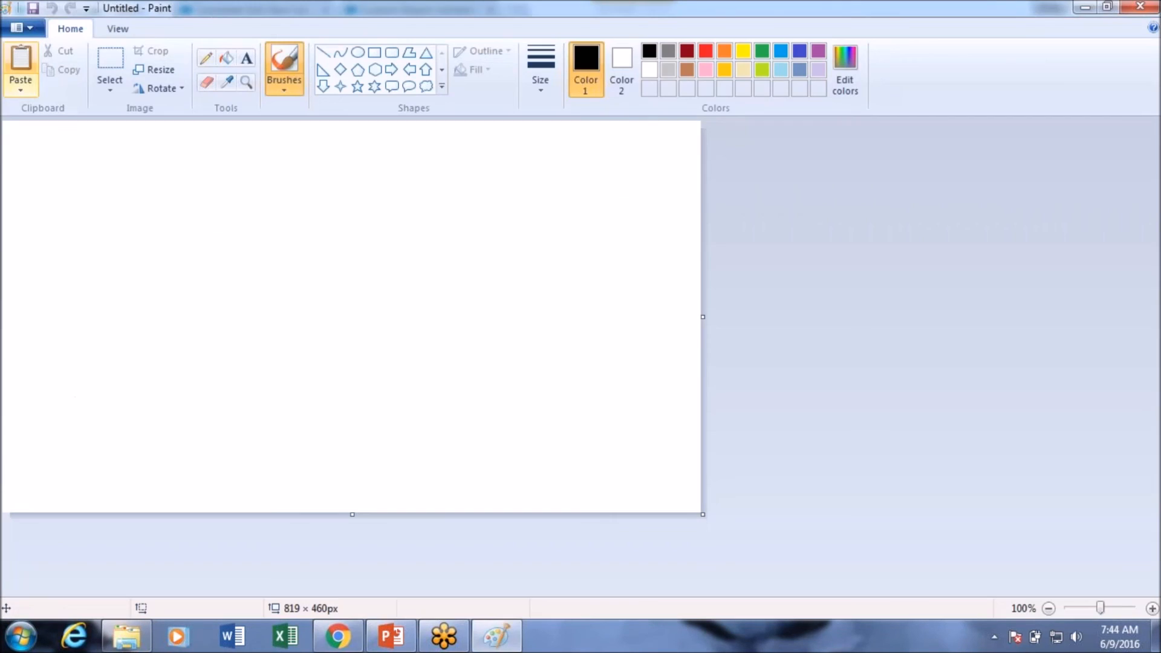
{"action": "key", "text": "ctrl+v"}
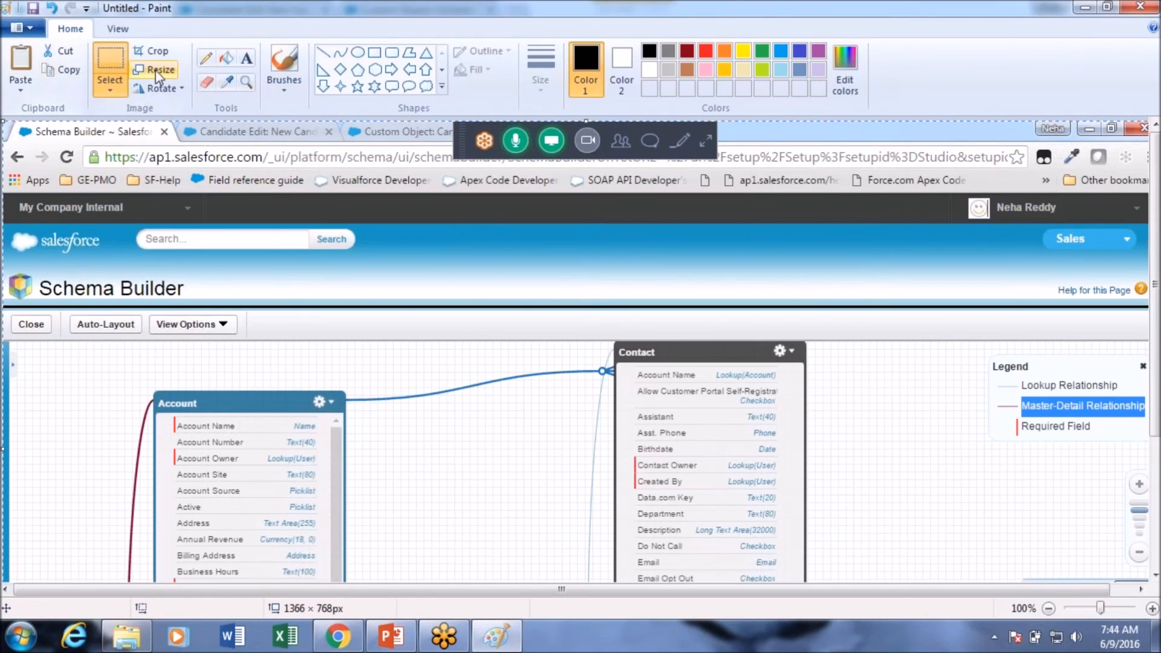
Outline the connector symbol where the relationship line meets the Contact box with a red rectangle about 34 × 40 px
{"action": "left_click", "coordinate": [375, 52]}
{"action": "left_click", "coordinate": [704, 51]}
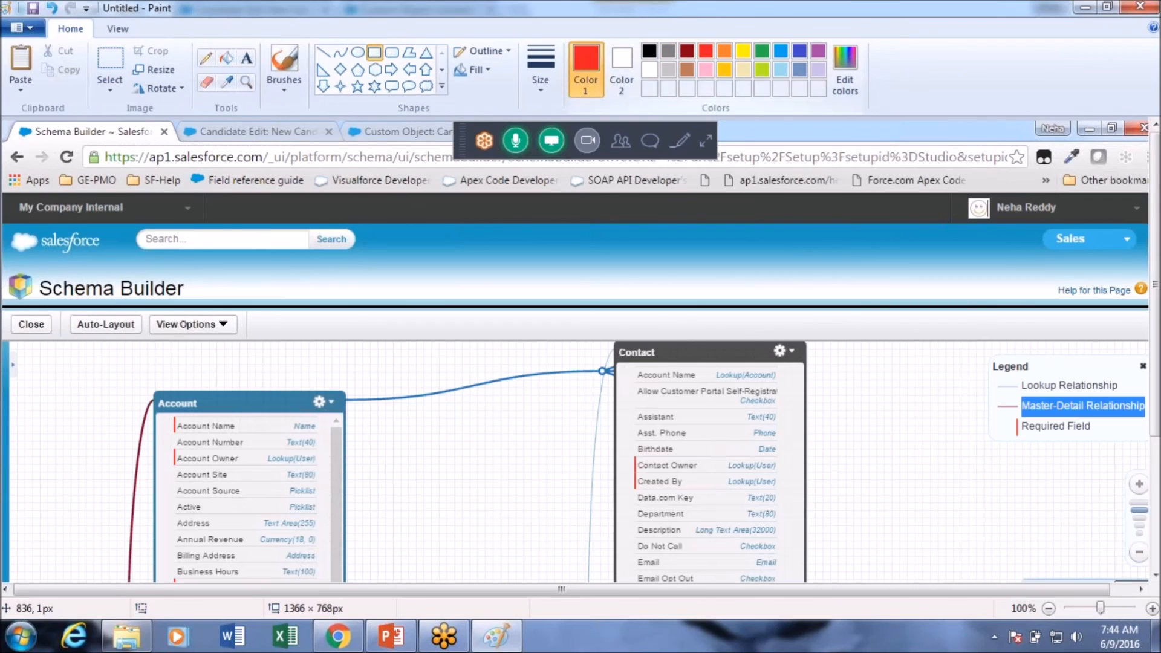
{"action": "mouse_move", "coordinate": [579, 349]}
{"action": "left_mouse_down"}
{"action": "mouse_move", "coordinate": [627, 404]}
{"action": "mouse_move", "coordinate": [619, 388]}
{"action": "left_mouse_up"}
{"action": "left_click_drag", "start_coordinate": [580, 352], "coordinate": [591, 354]}
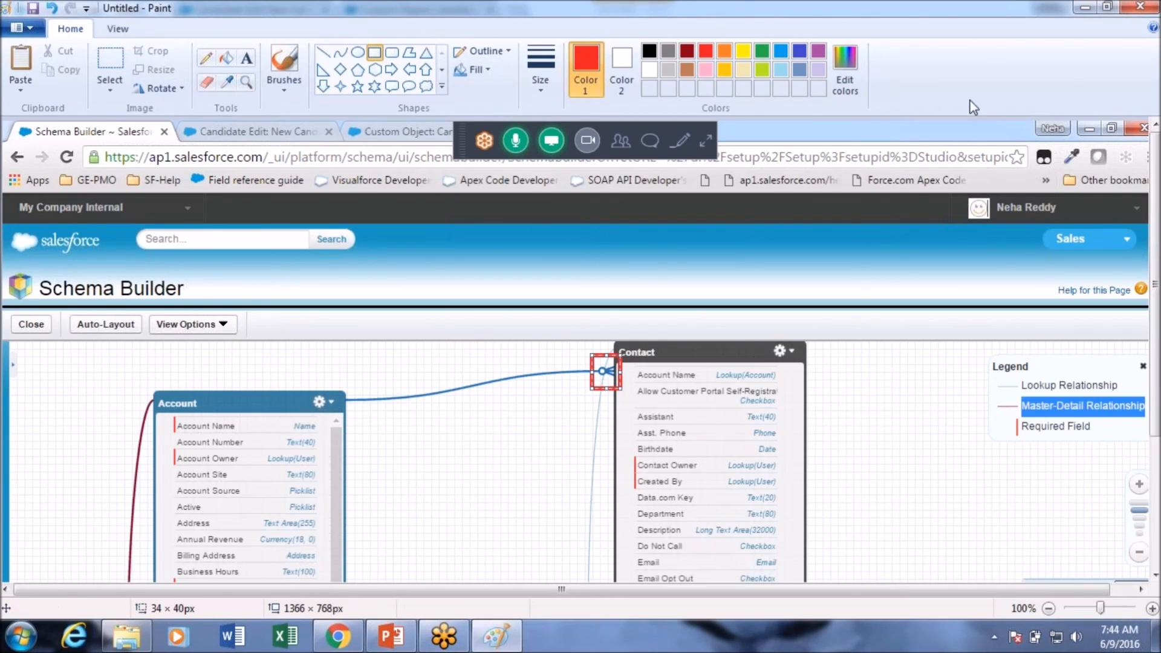
Close Paint without saving the annotated screenshot, and highlight the Schema Builder page title
{"action": "left_click", "coordinate": [1140, 7]}
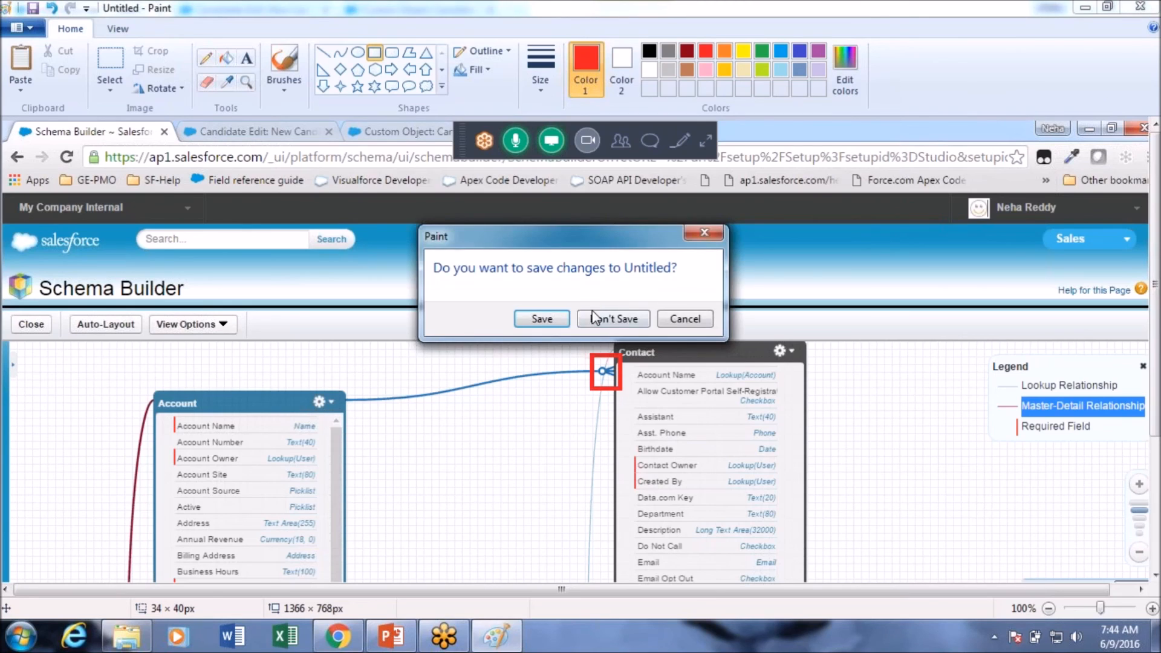
{"action": "left_click", "coordinate": [611, 318]}
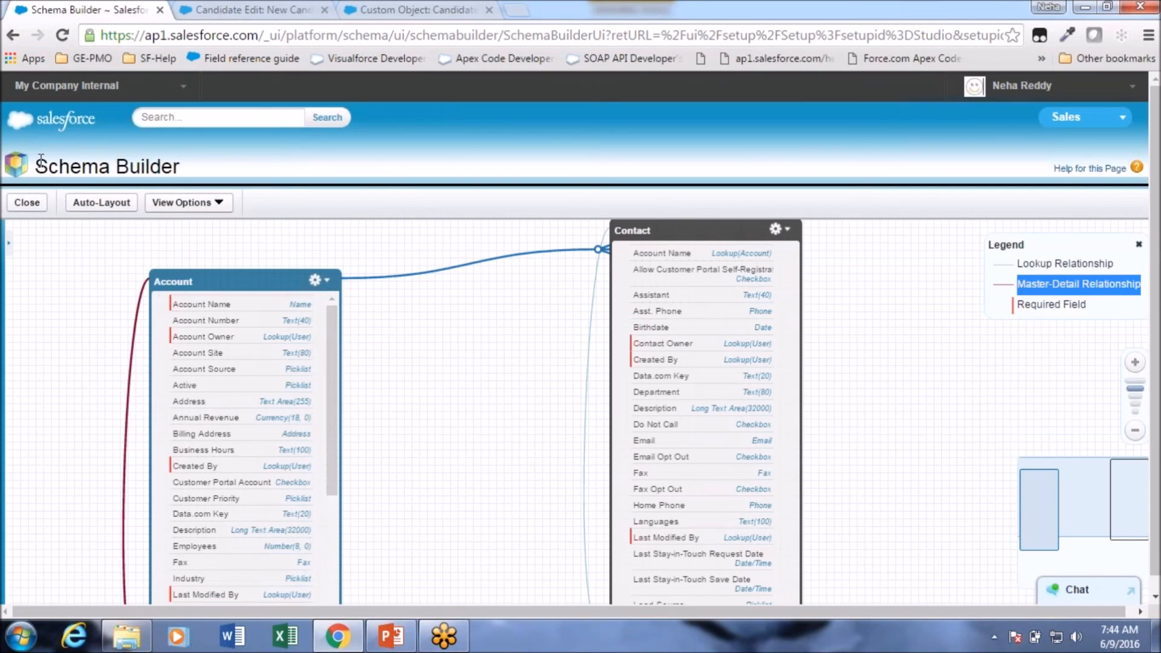
{"action": "left_click_drag", "start_coordinate": [35, 165], "coordinate": [286, 150]}
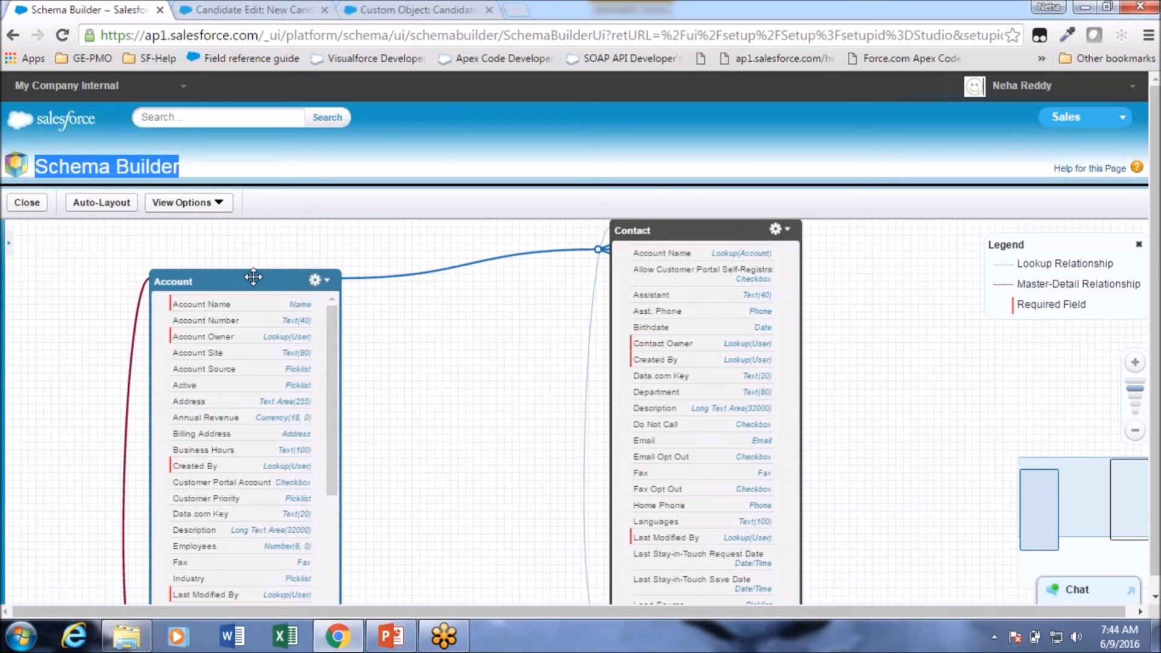
Arrange the Account and Contact boxes side by side at a smaller scale so both boxes and their relationship lines are fully in view
{"action": "mouse_move", "coordinate": [270, 246]}
{"action": "left_mouse_down"}
{"action": "mouse_move", "coordinate": [290, 226]}
{"action": "mouse_move", "coordinate": [272, 265]}
{"action": "left_mouse_up"}
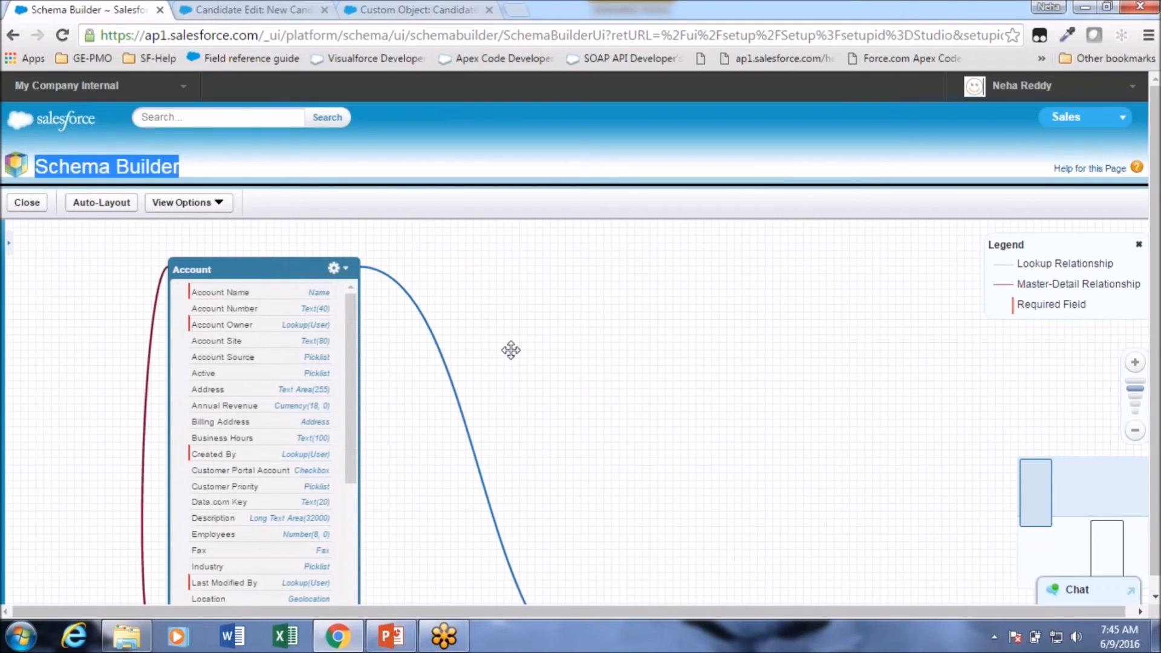
{"action": "left_click", "coordinate": [1099, 538]}
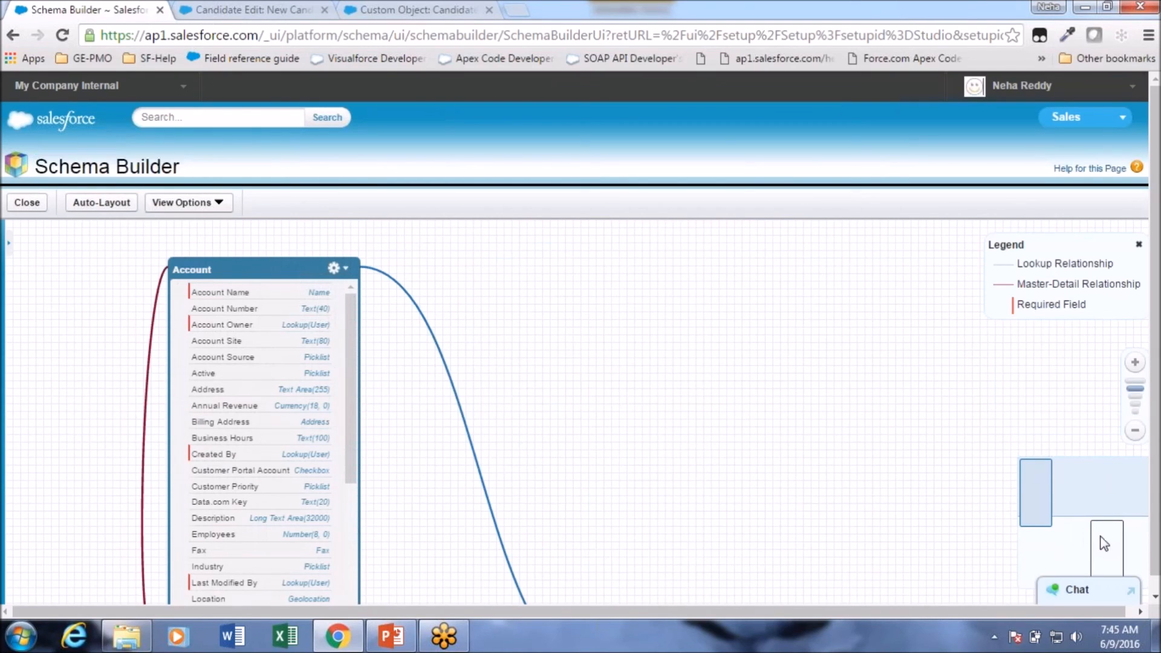
{"action": "left_click", "coordinate": [1101, 496]}
{"action": "left_click", "coordinate": [1134, 431]}
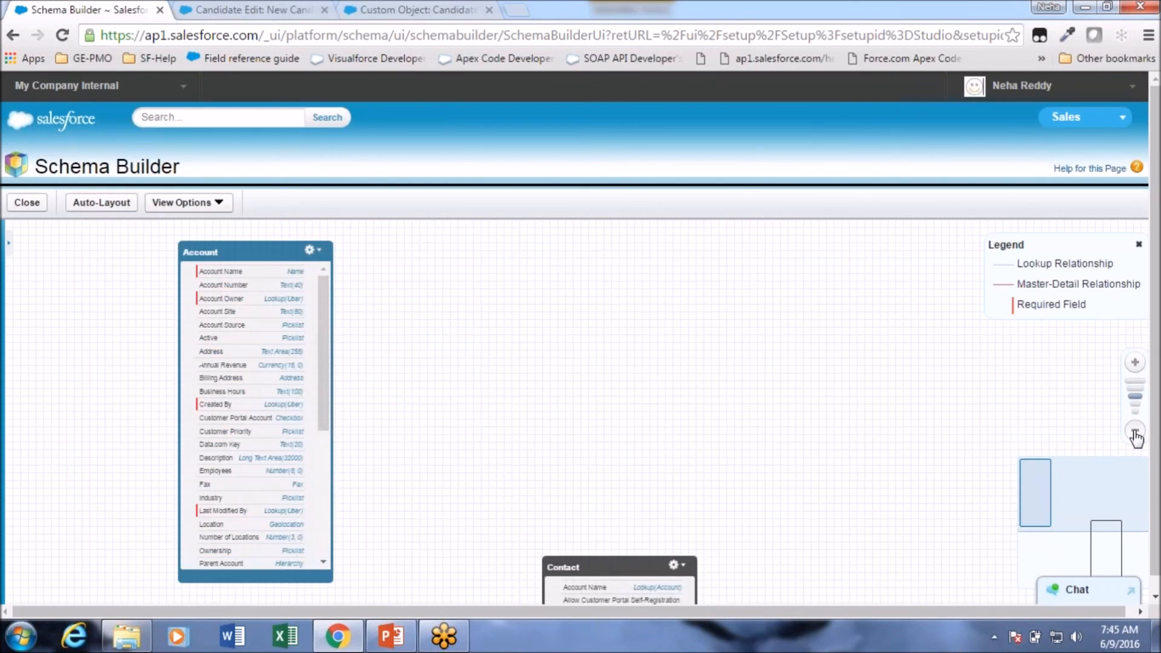
{"action": "left_click", "coordinate": [1136, 433]}
{"action": "left_click_drag", "start_coordinate": [565, 539], "coordinate": [546, 287]}
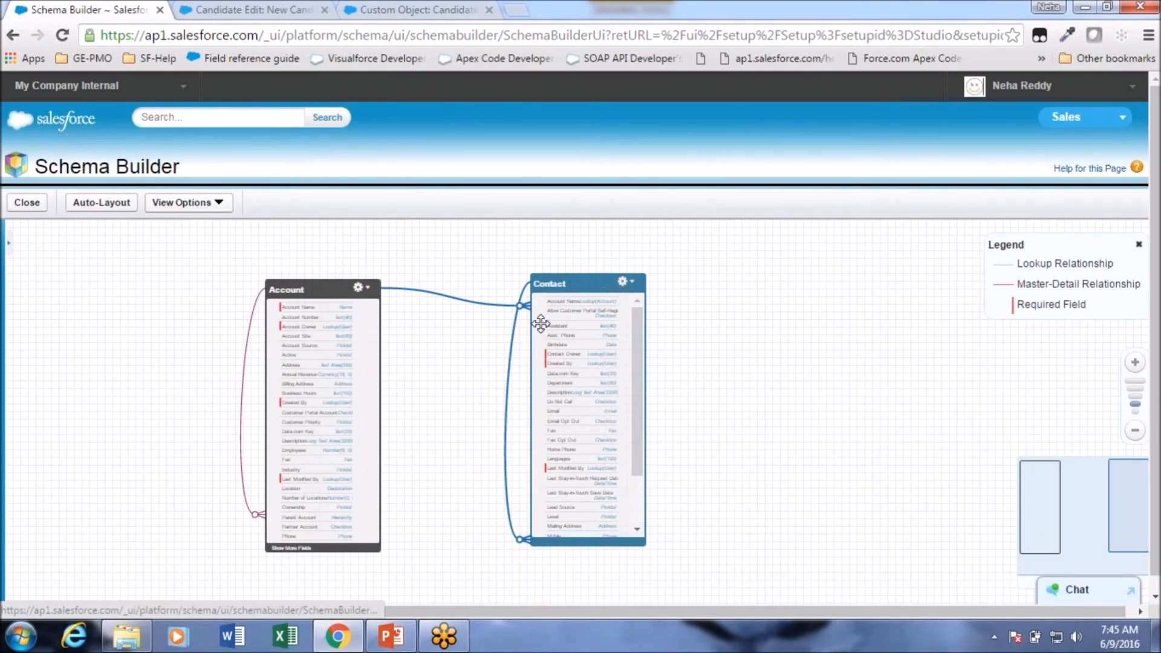